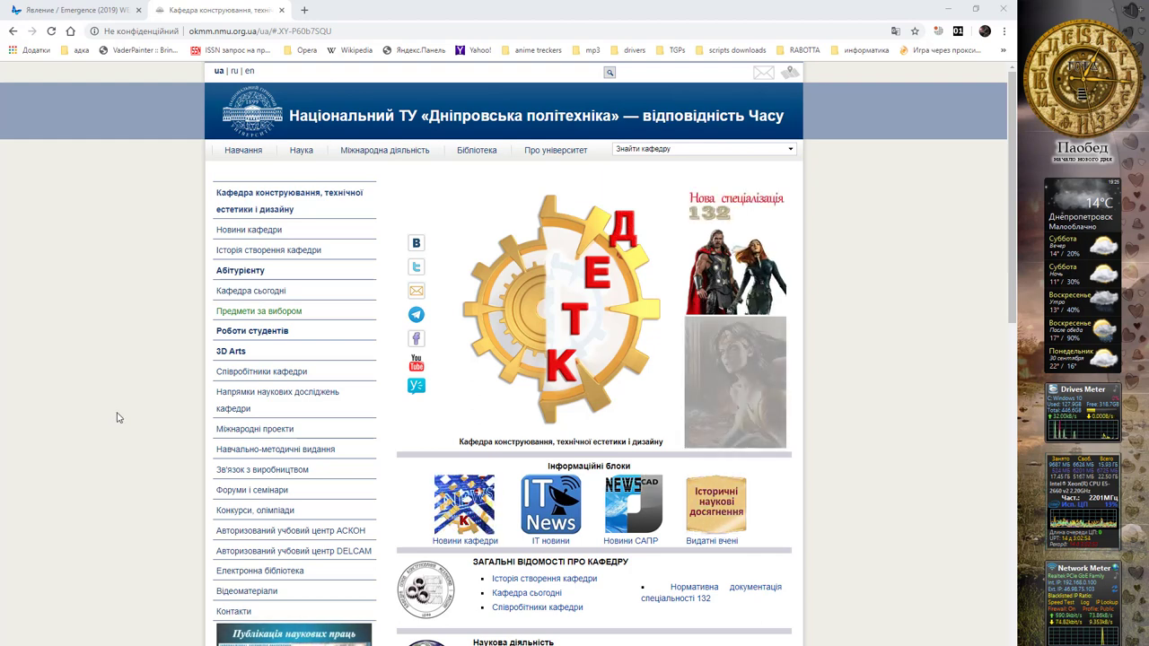
Step: Go to the department's 'Предмети за вибором' (elective subjects) page
double_click(222, 30)
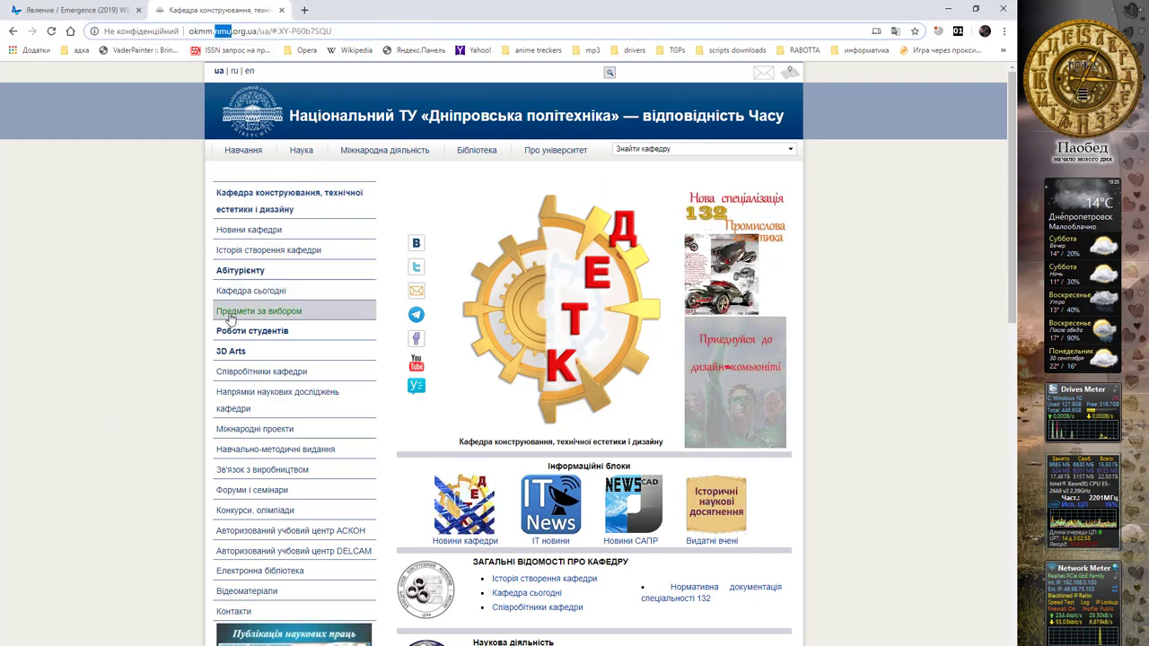
click(278, 314)
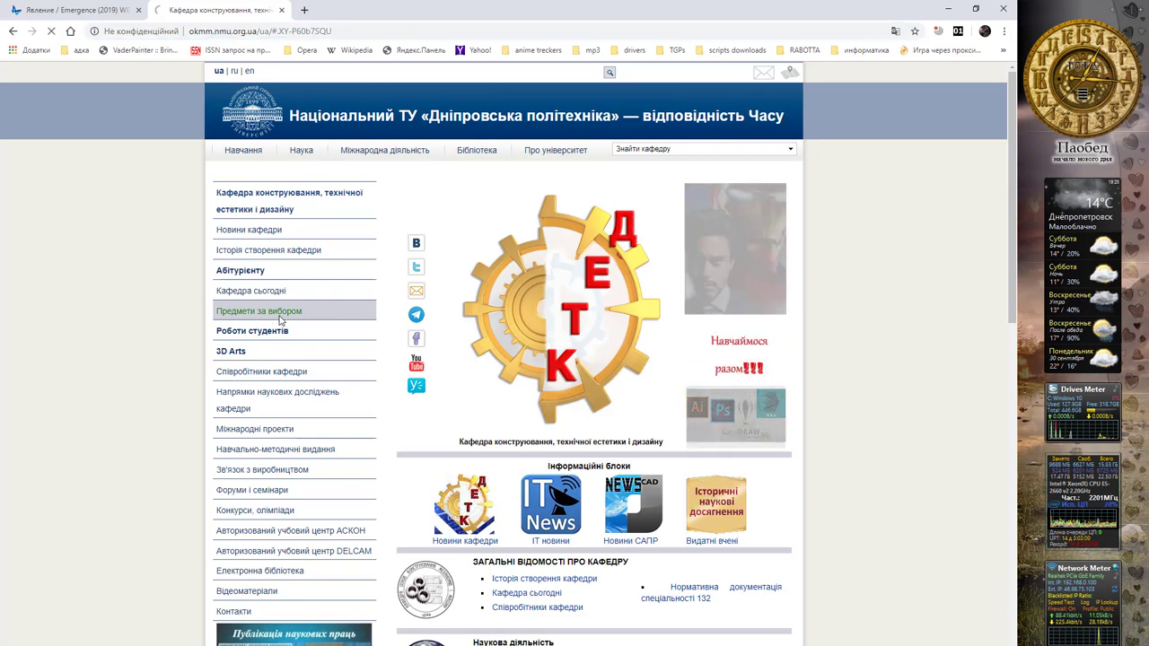
scroll(677, 312, down, 2)
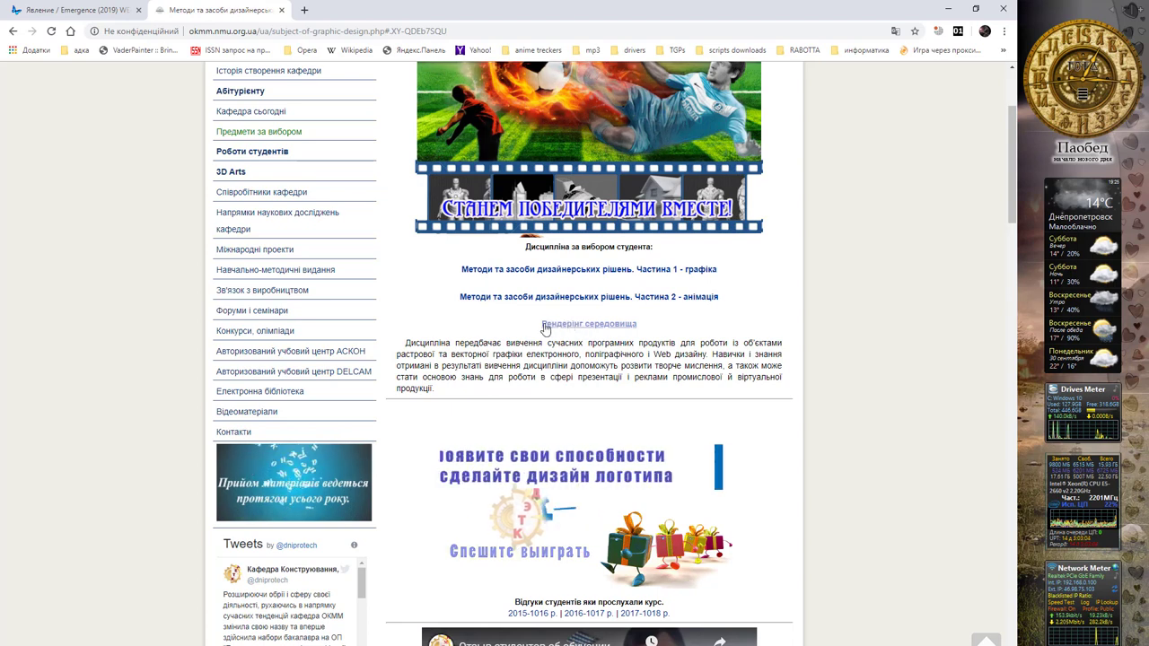
Step: Open the 'Рендерінг середовища' course page and scroll down to lab videos 1–4
click(601, 327)
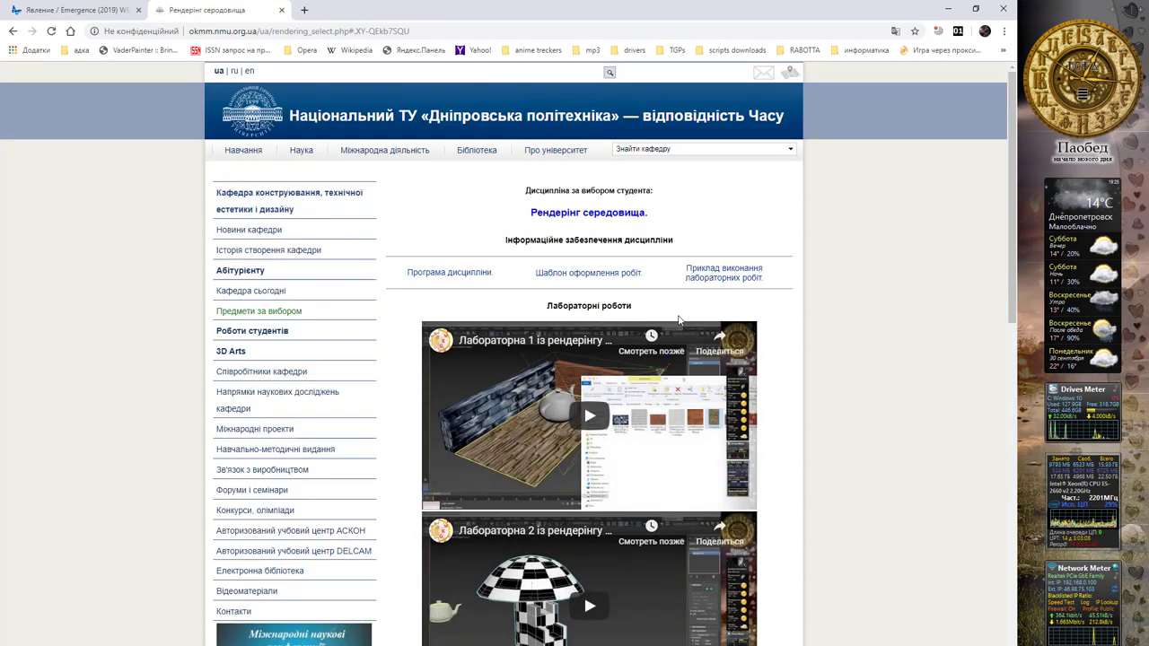
scroll(740, 294, down, 2)
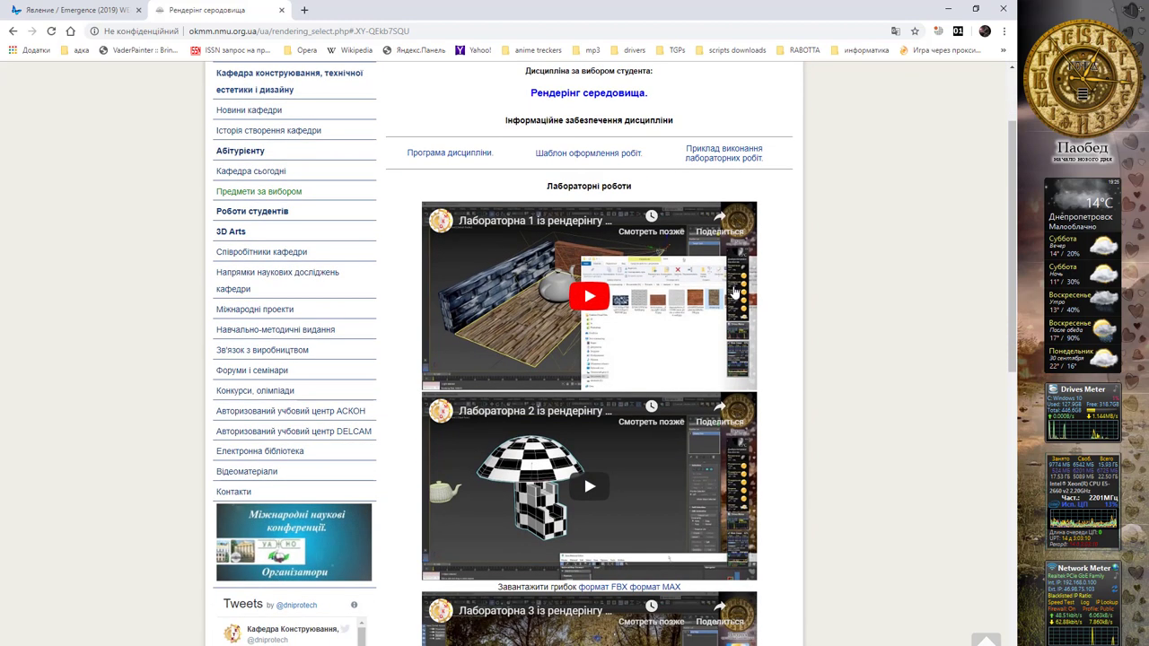
scroll(737, 267, down, 2)
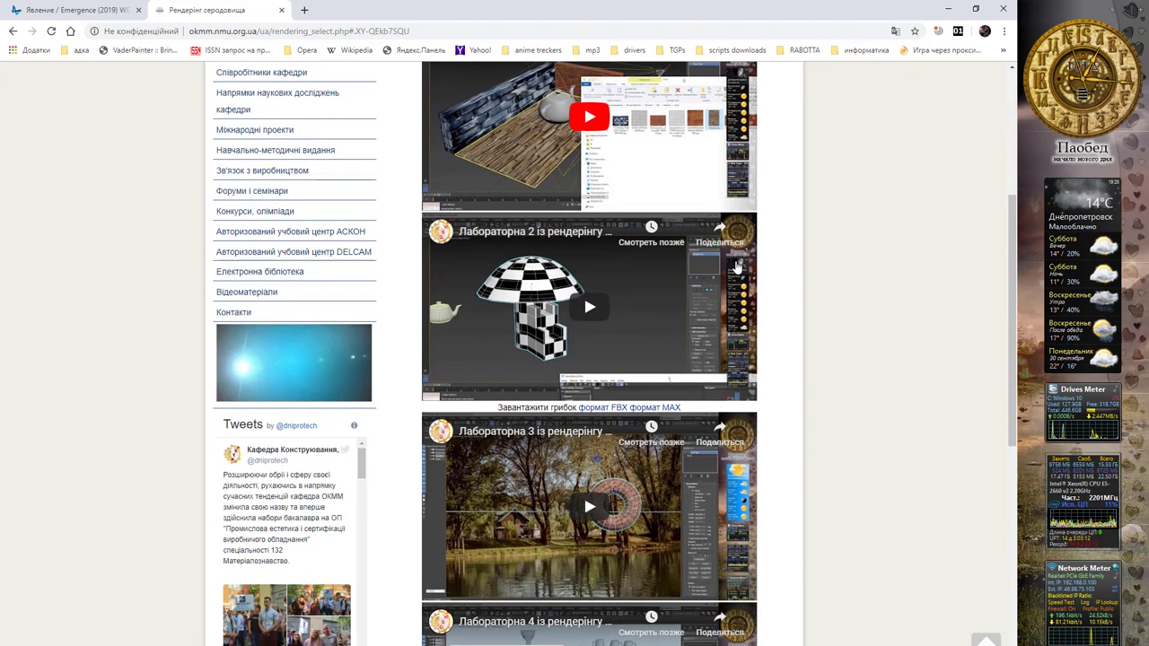
scroll(736, 267, down, 2)
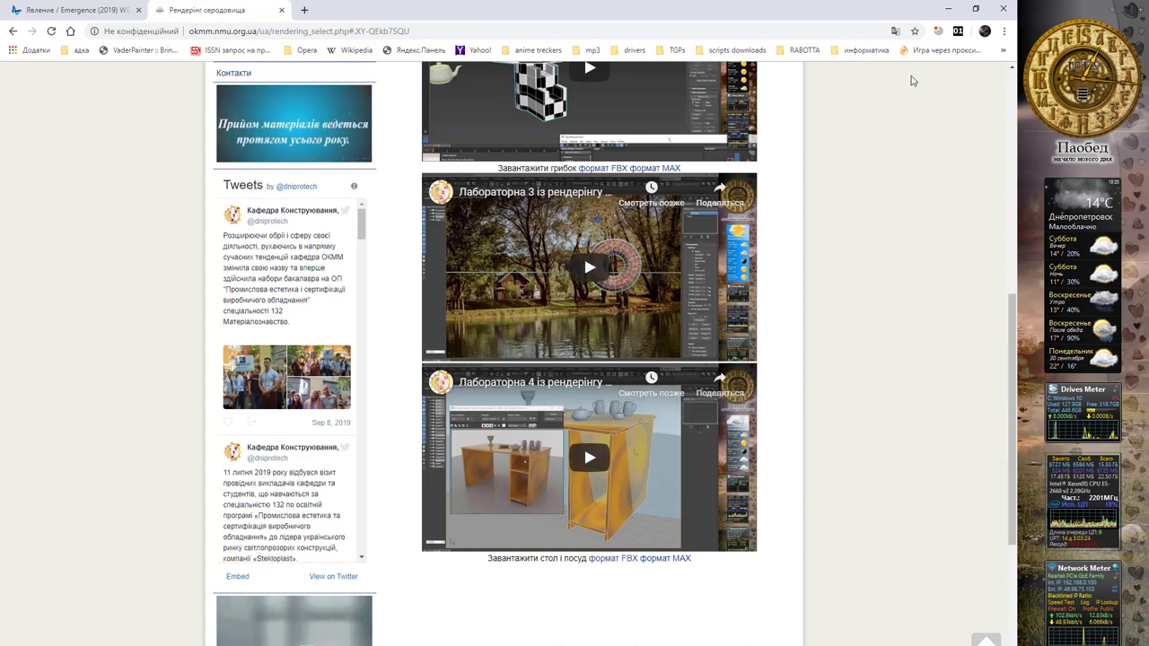
Step: Open комната.max from Desktop > Disc R, dismissing the obsolete-file warning
click(947, 10)
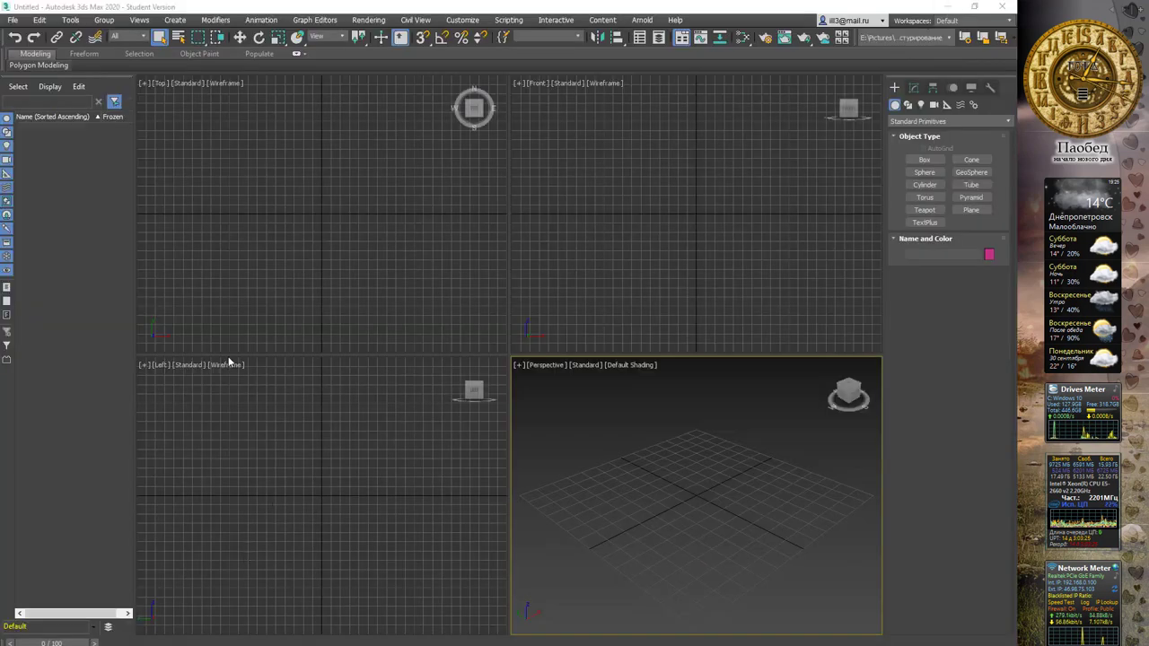
click(400, 40)
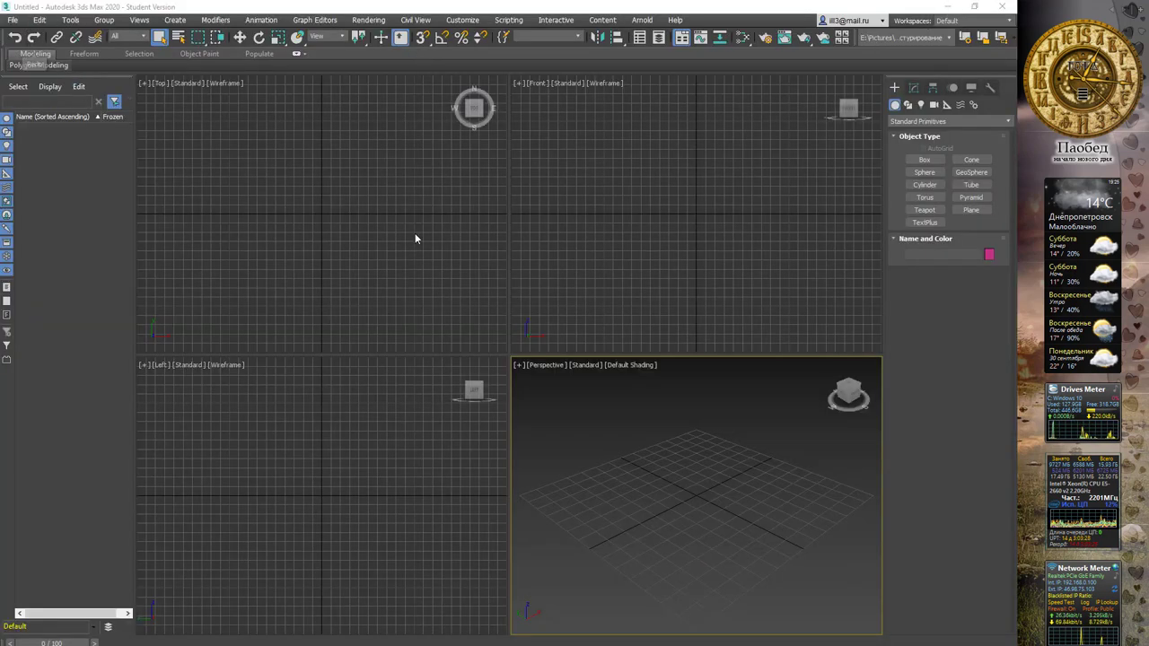
click(12, 20)
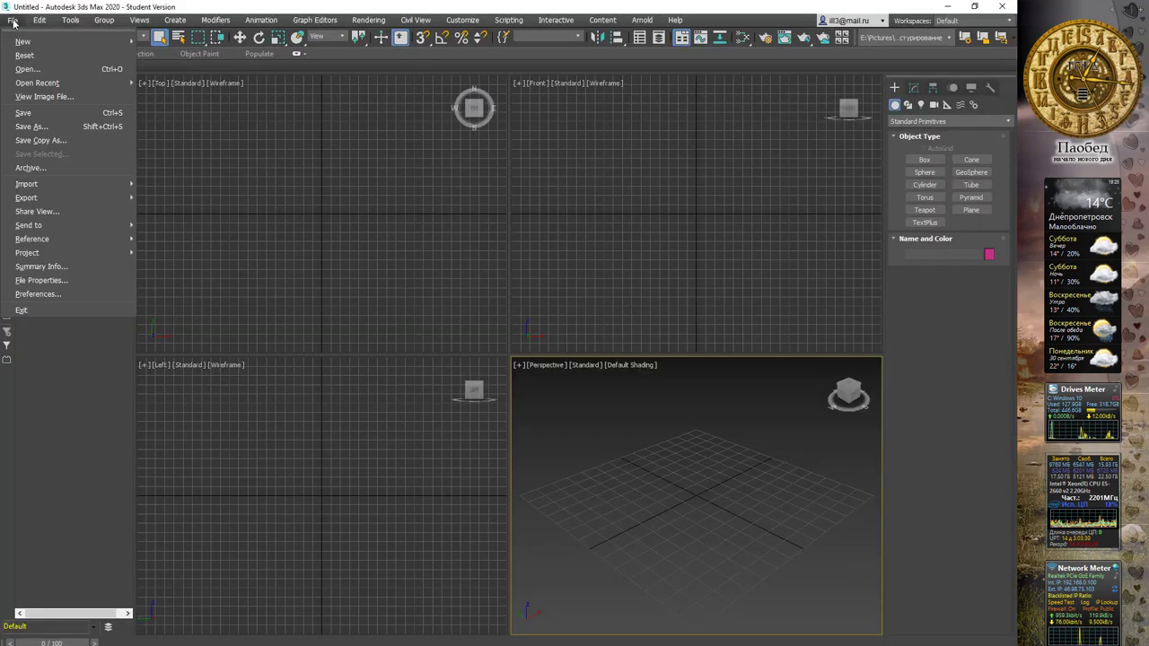
click(28, 69)
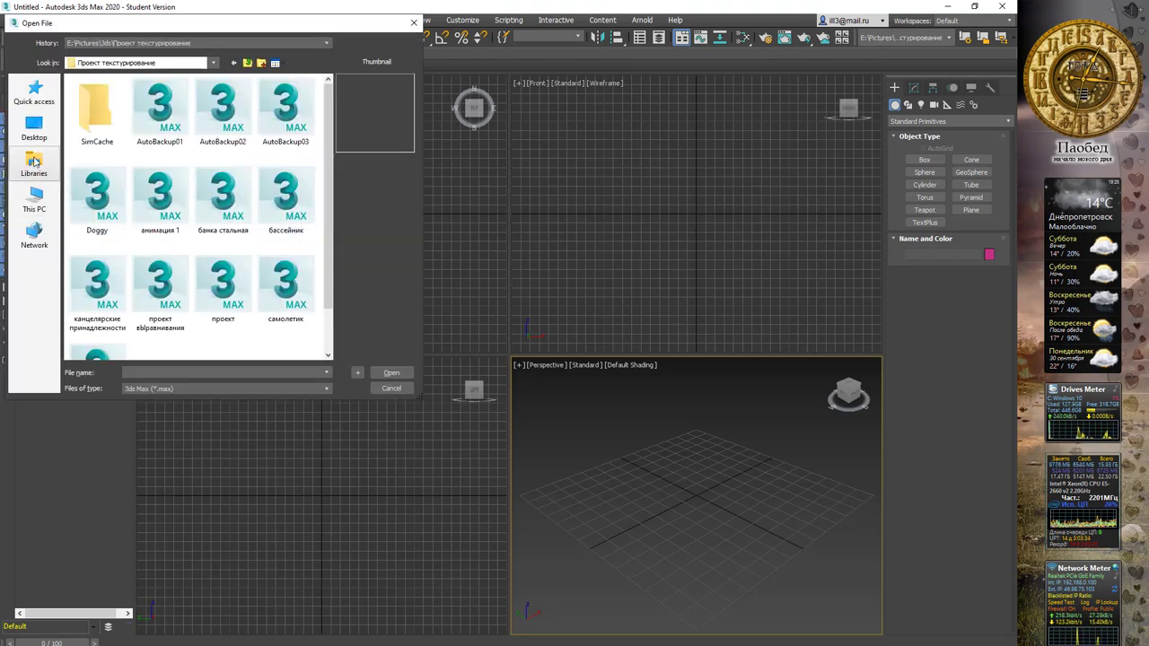
click(34, 128)
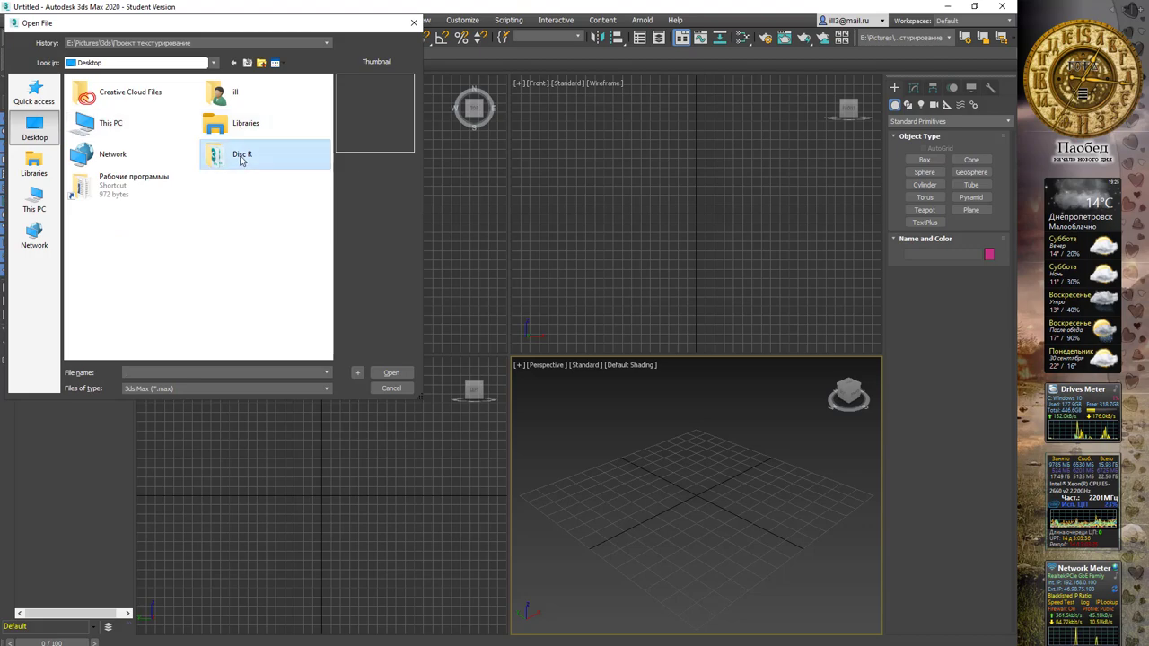
double_click(240, 153)
click(119, 118)
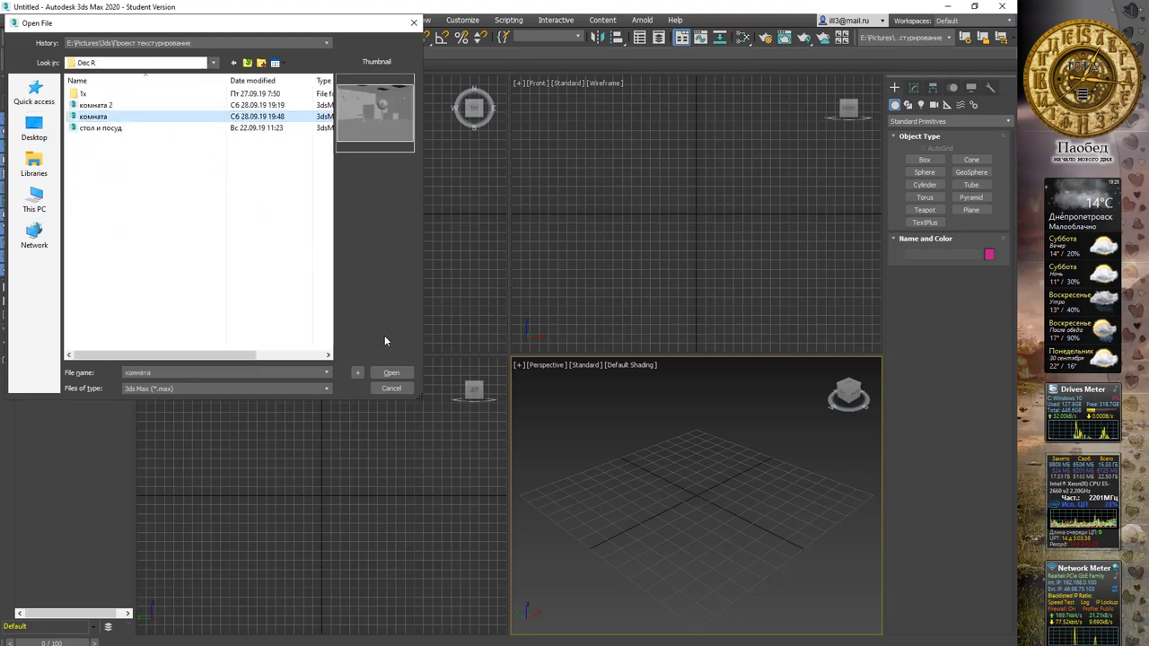
click(388, 373)
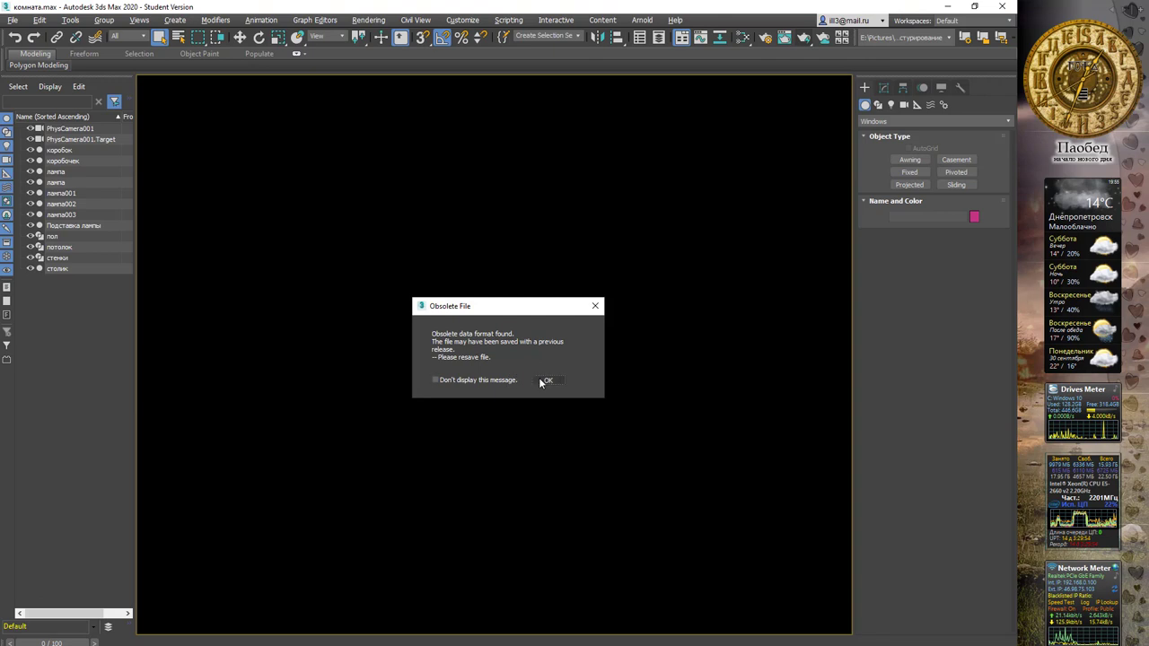
click(545, 380)
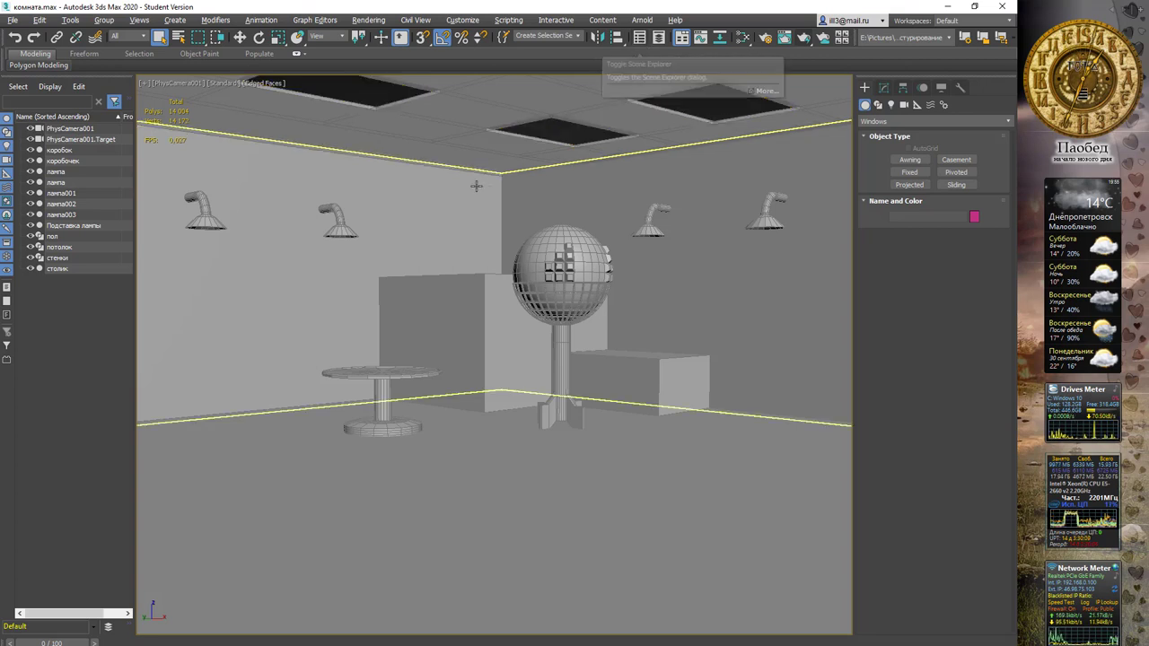
Step: Make a Scanline test render of the room from Render Setup
click(767, 37)
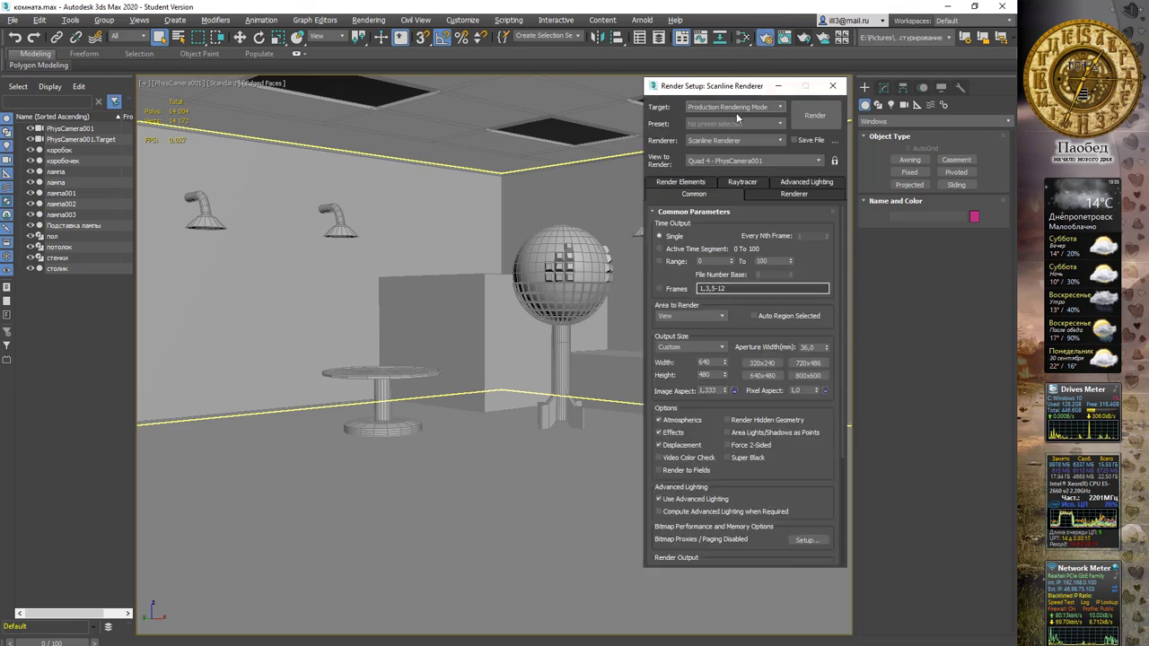
drag(718, 86, 656, 98)
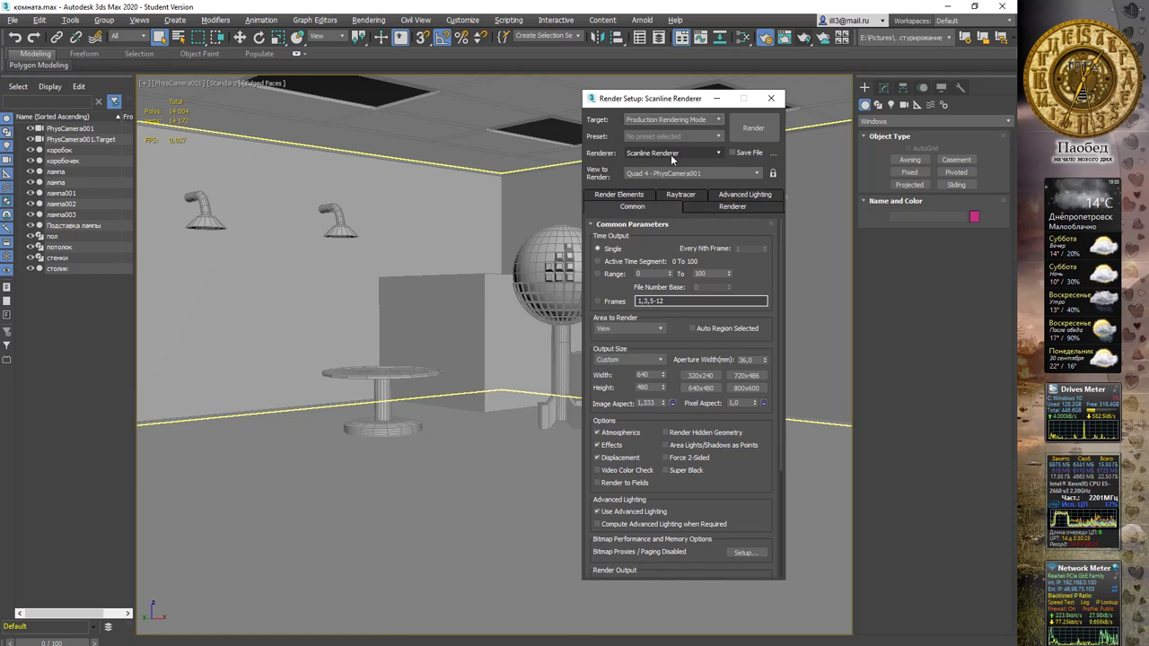
click(751, 131)
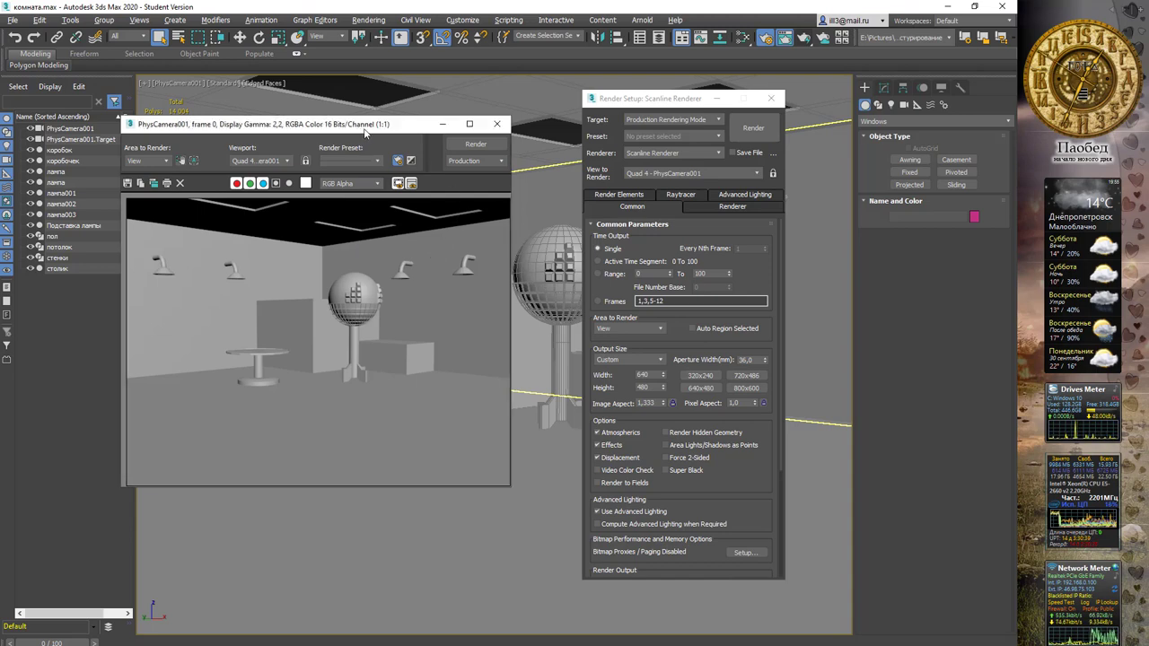
Step: Switch the renderer from Scanline to ART Renderer
drag(356, 133, 381, 133)
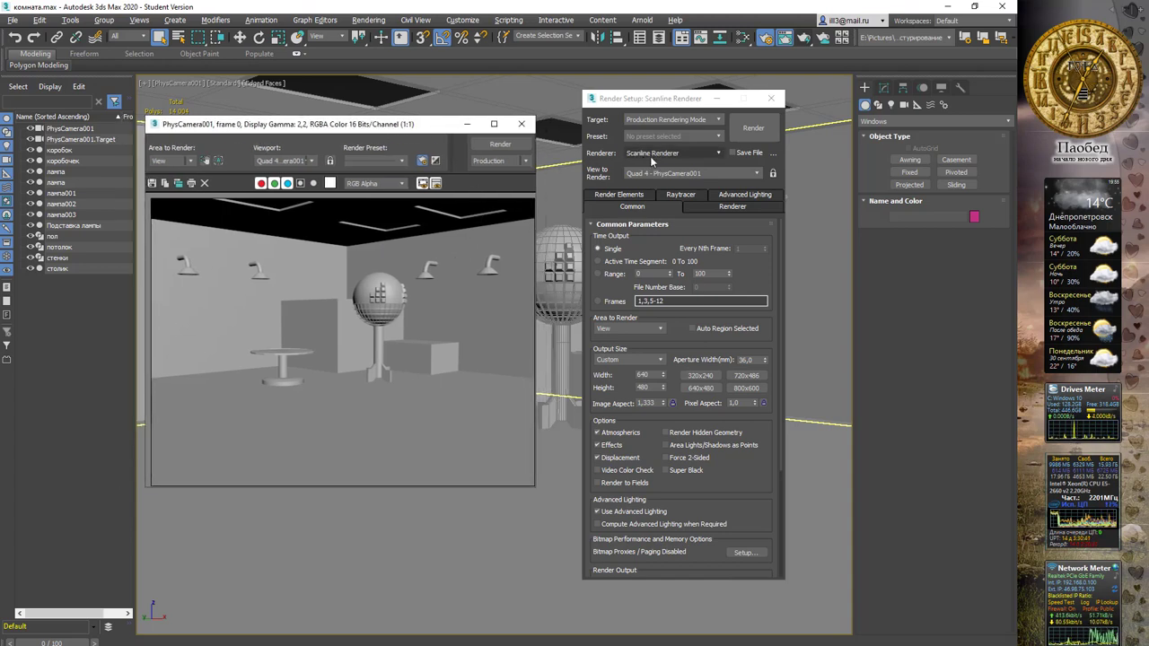
click(718, 157)
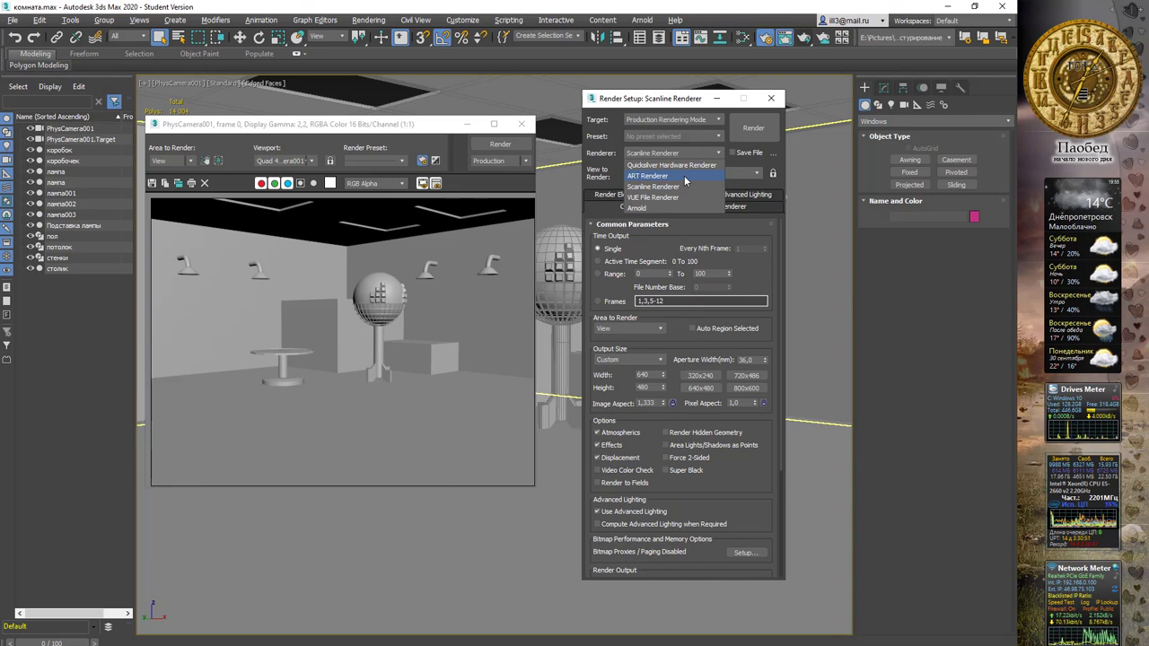
click(684, 175)
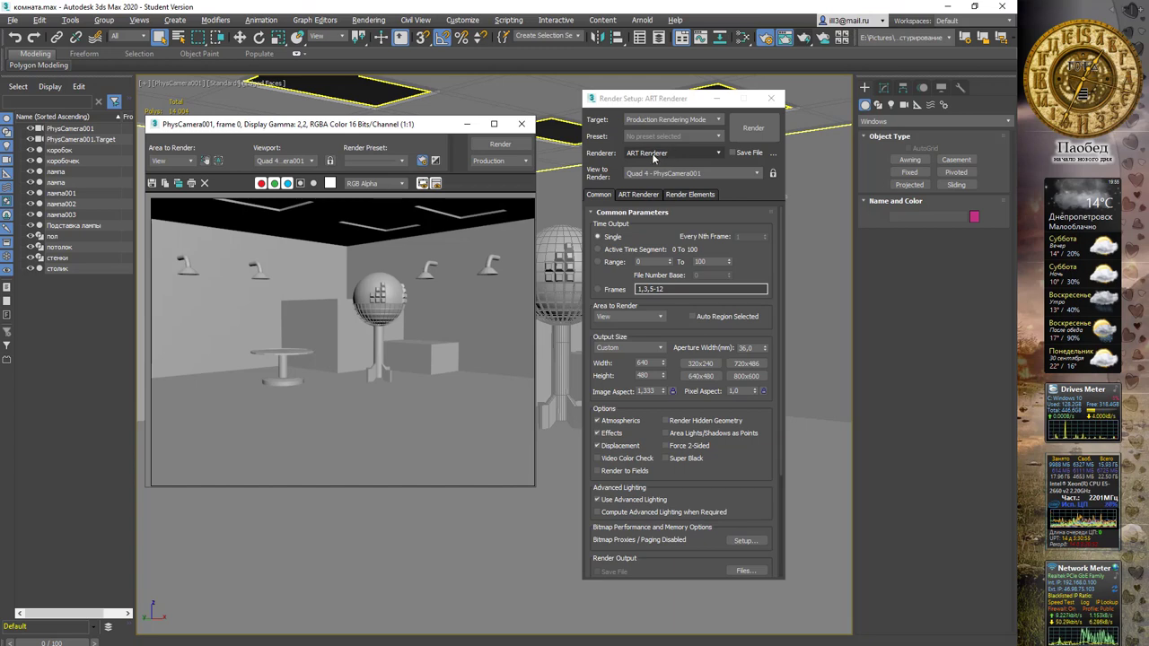
Step: Start an ART Renderer render of the camera view, then cancel it
click(756, 134)
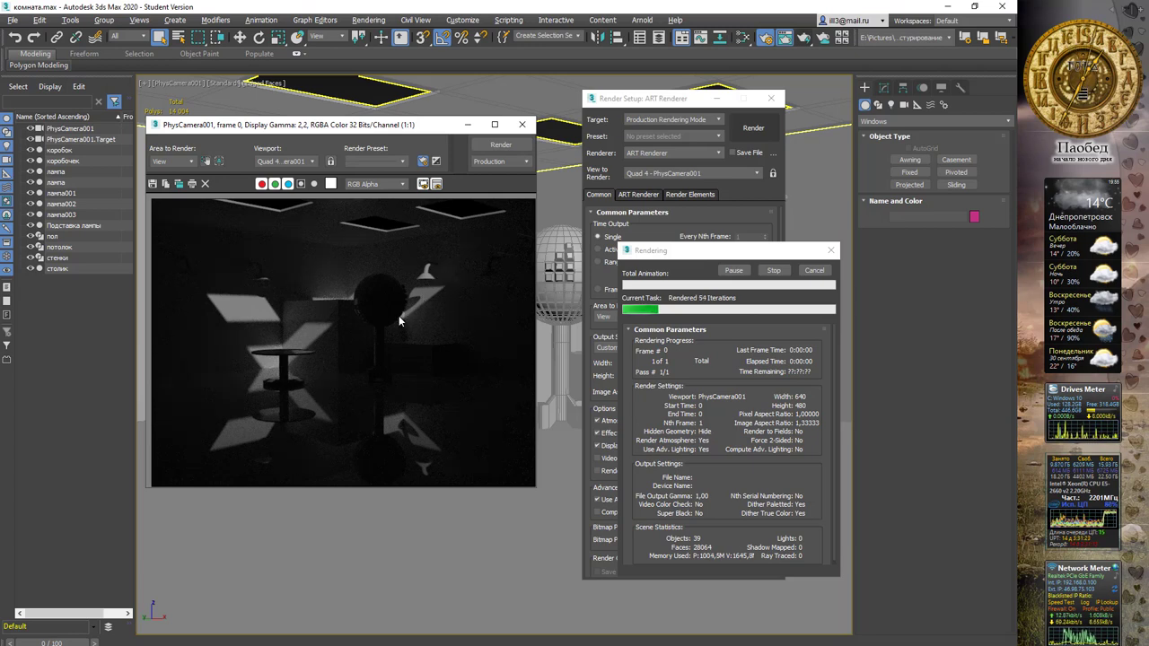
click(813, 271)
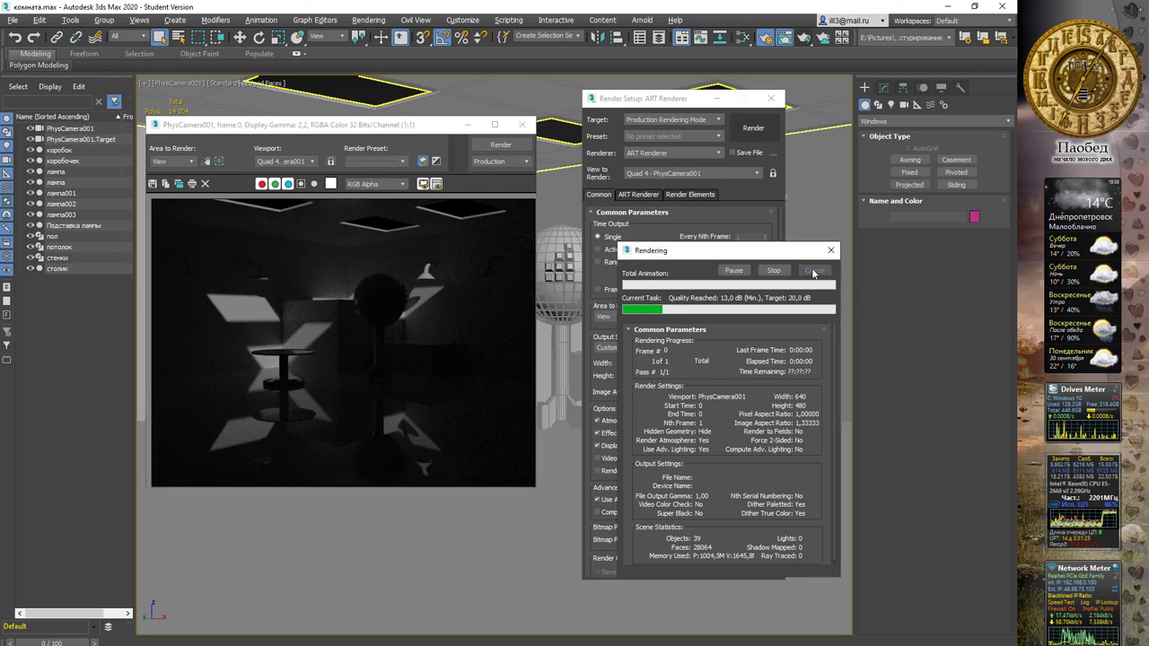
Step: Close the render windows and set light creation to Photometric
click(521, 125)
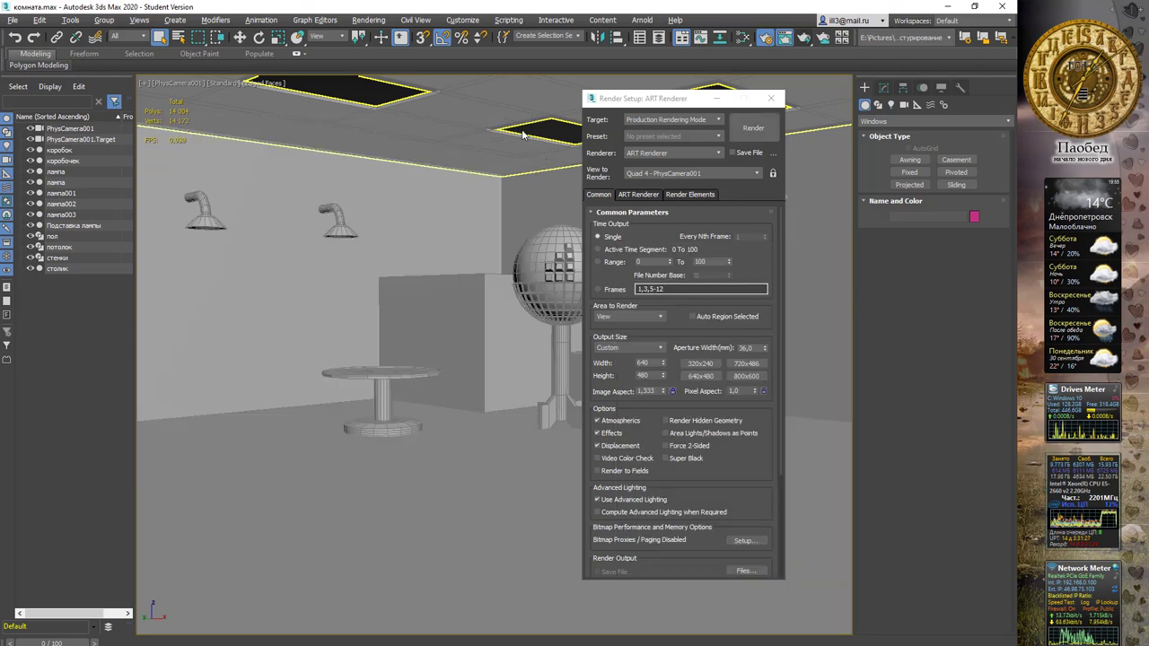
click(769, 99)
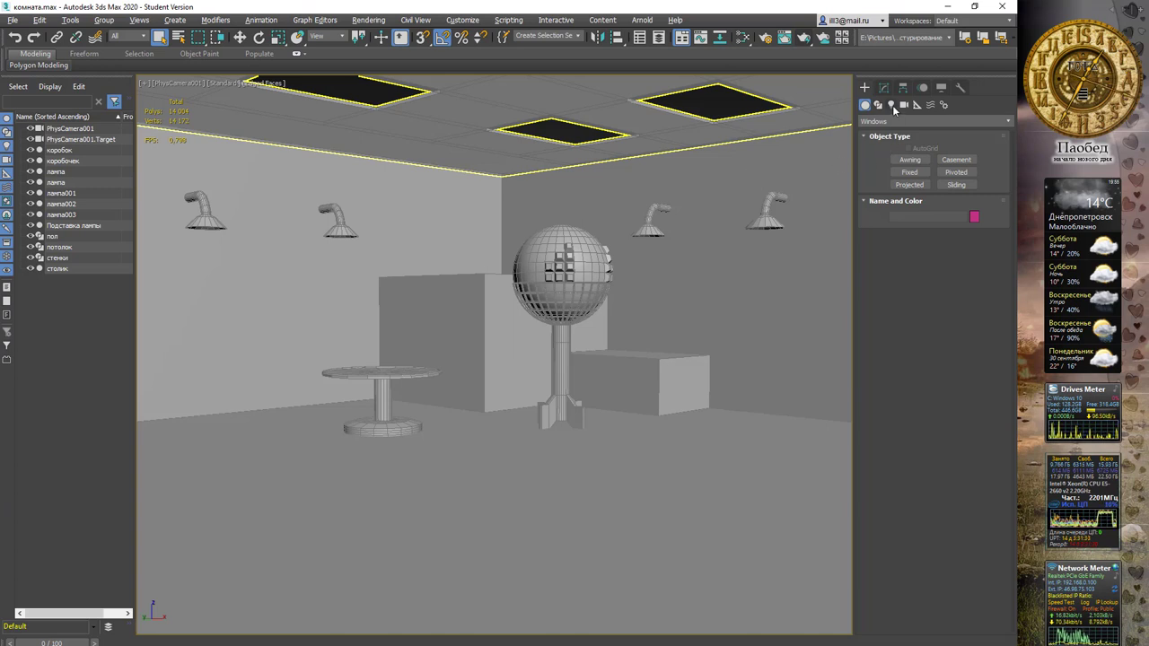
click(891, 105)
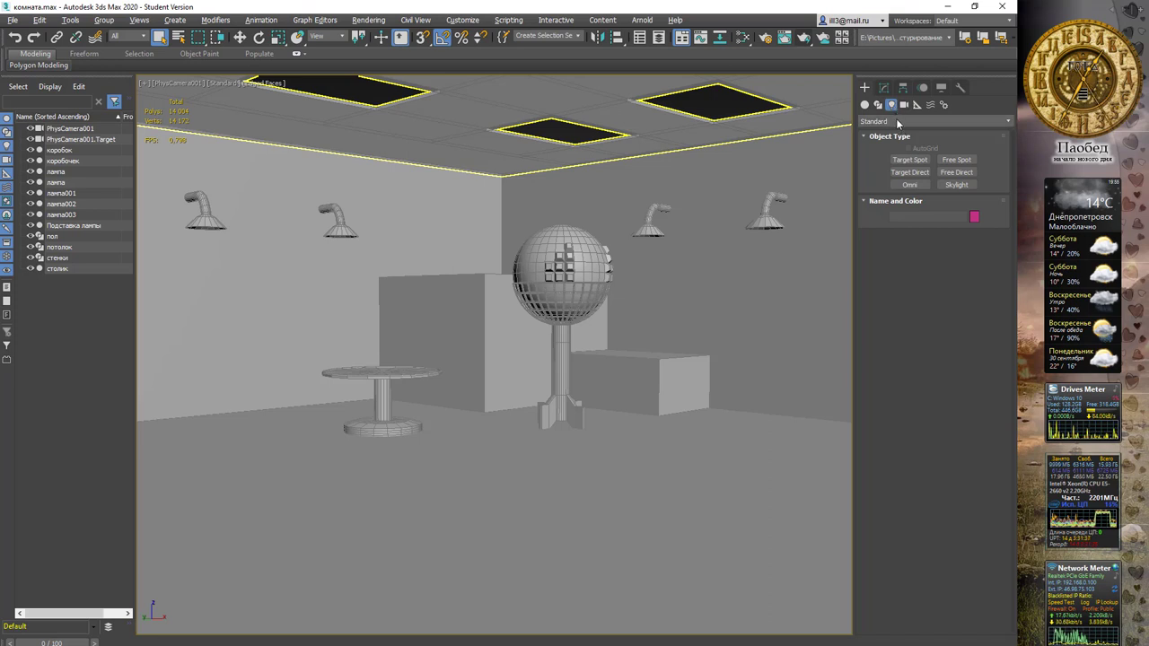
click(897, 122)
click(900, 136)
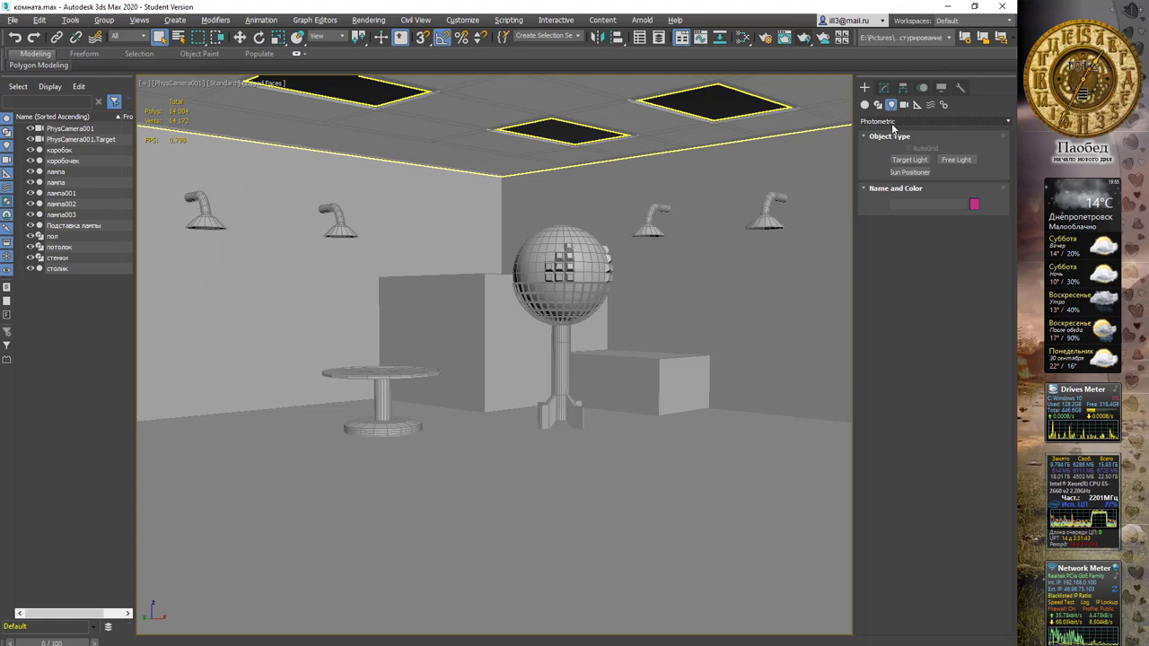
Step: Switch the viewport to Perspective and frame the whole room from outside
click(180, 85)
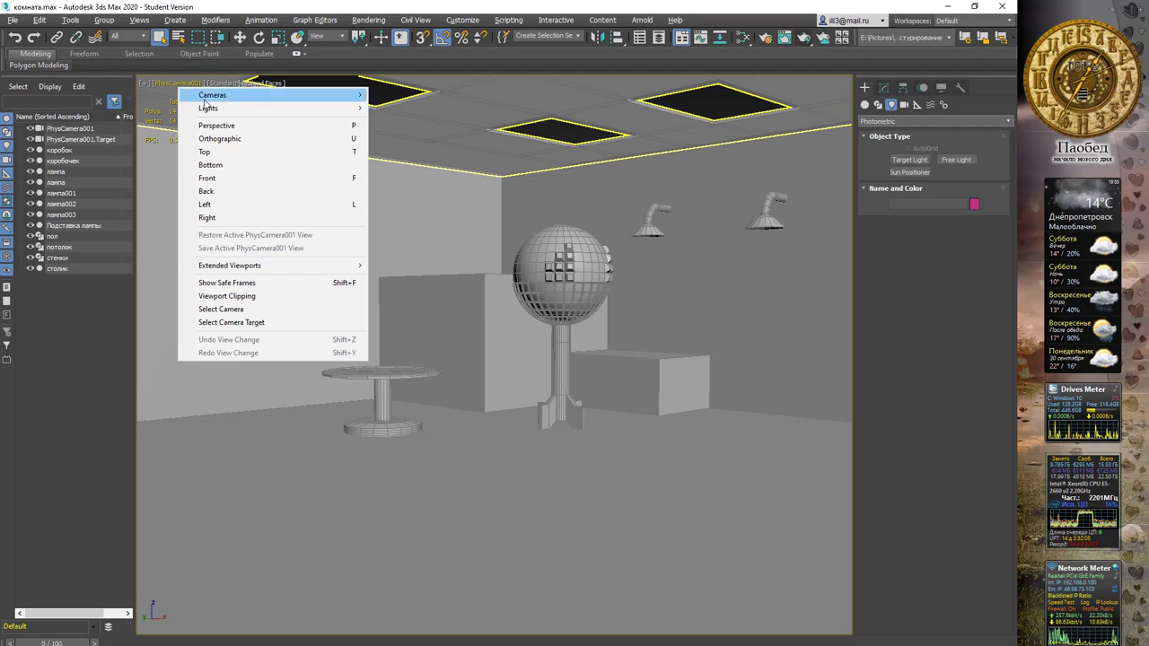
click(221, 128)
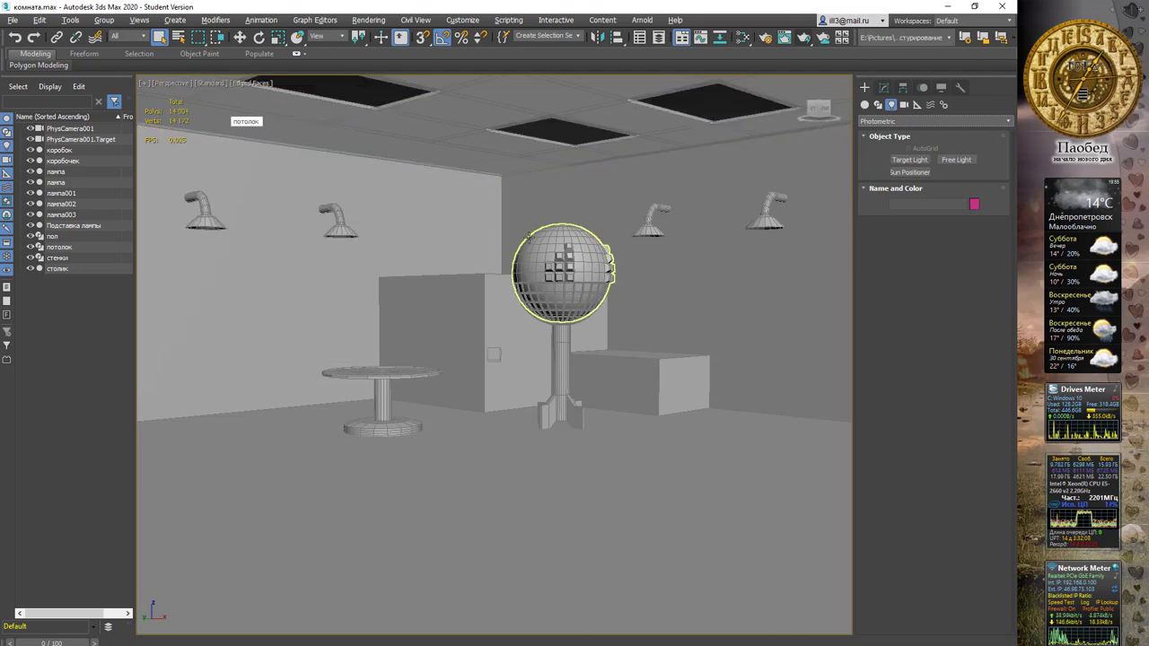
scroll(538, 269, up, 5)
middle_drag(524, 298, 653, 168)
scroll(660, 198, down, 5)
scroll(663, 206, down, 5)
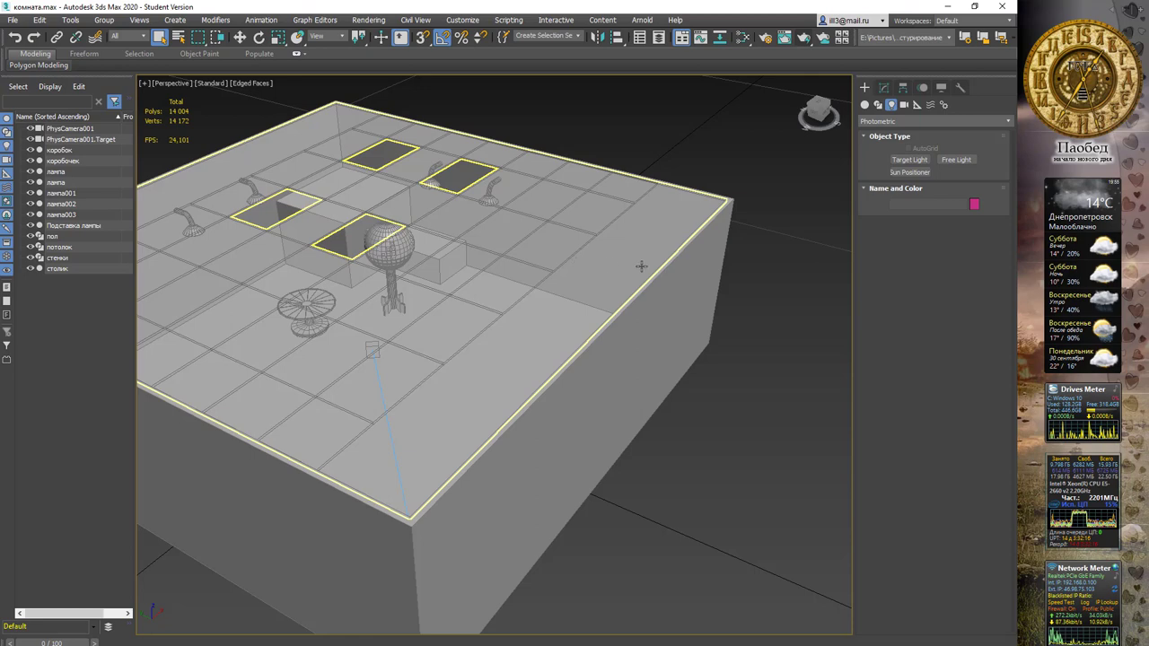
alt+middle_drag(736, 235, 828, 214)
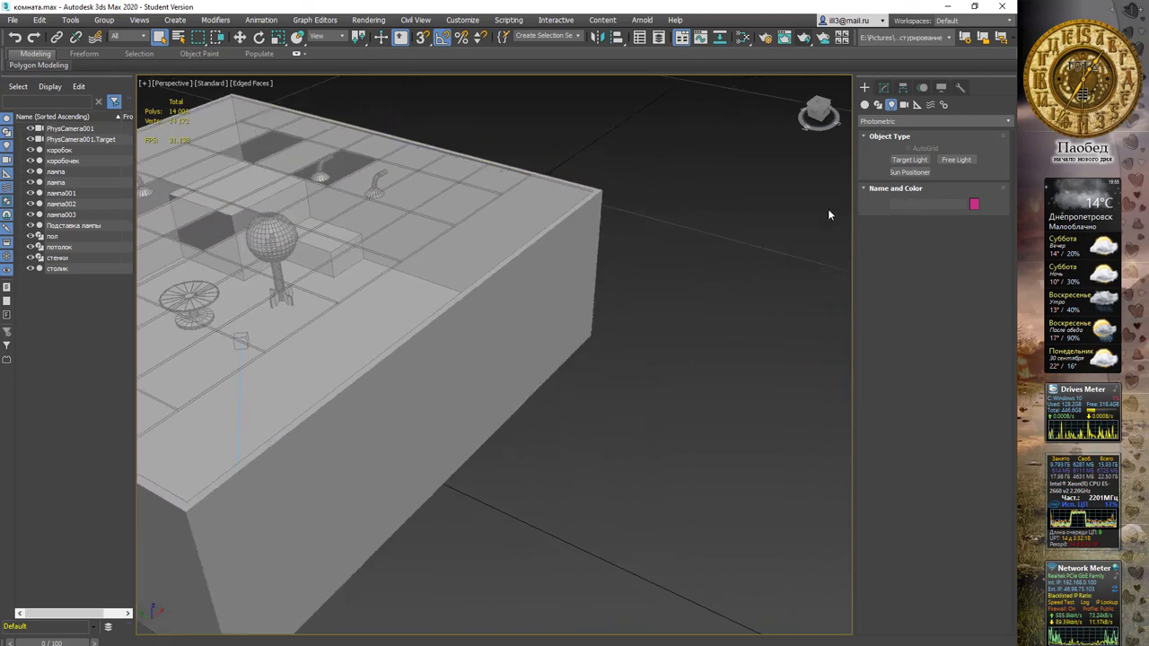
Step: Create SunPositioner001 with its compass rose beside the room and set its sun distance
click(913, 172)
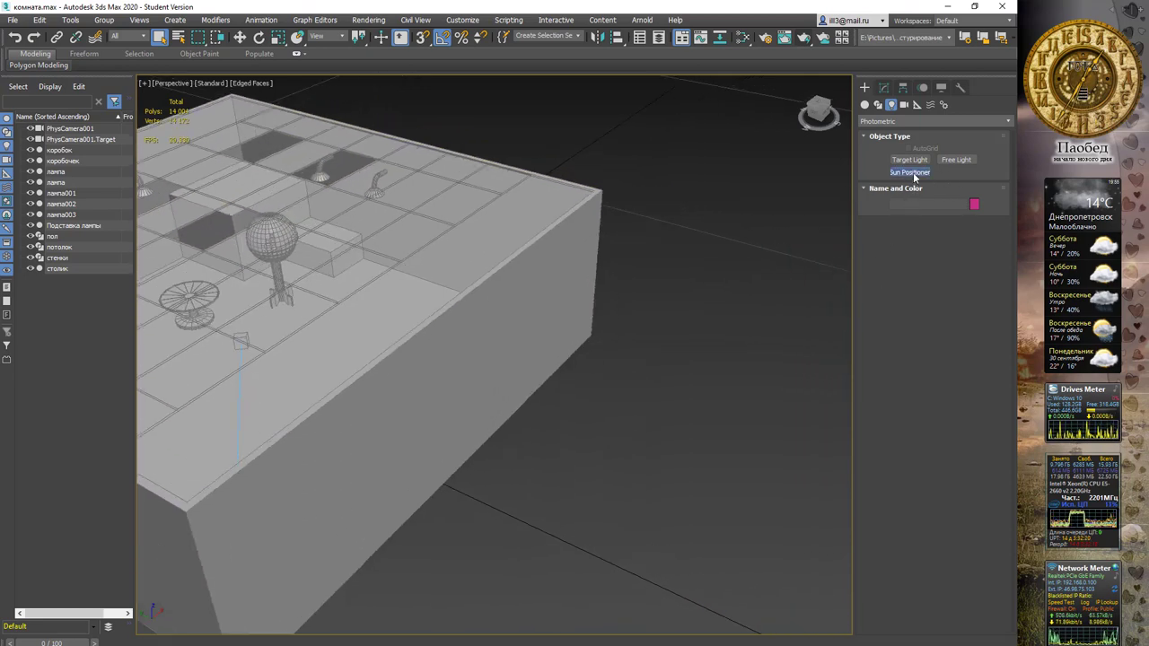
click(709, 432)
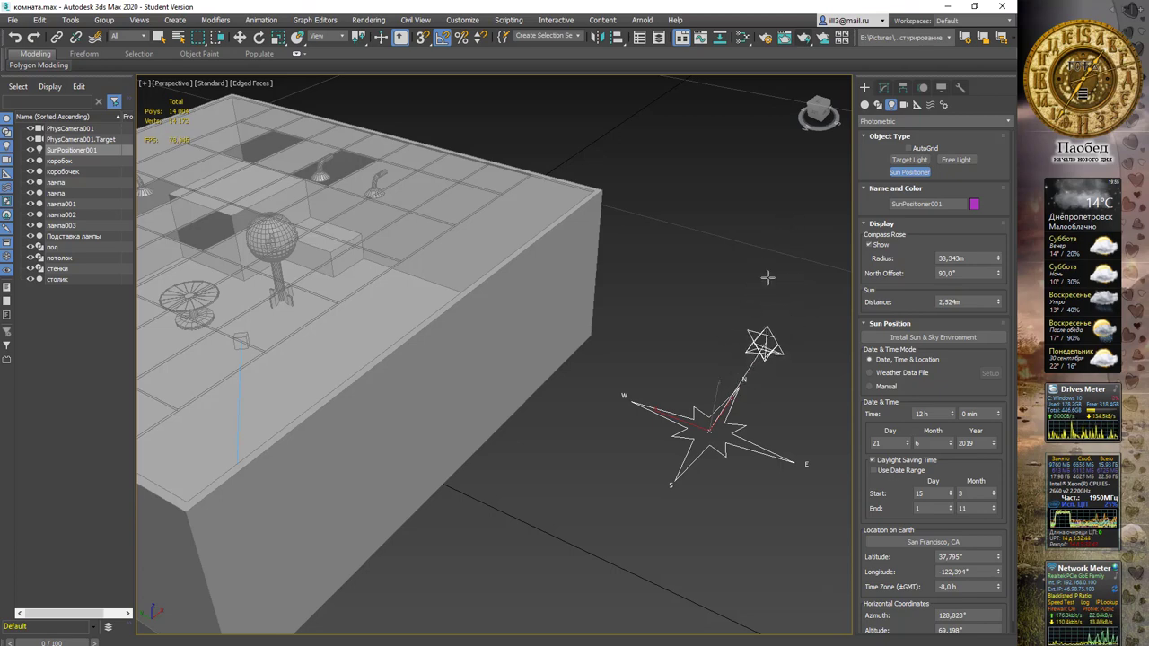
click(775, 237)
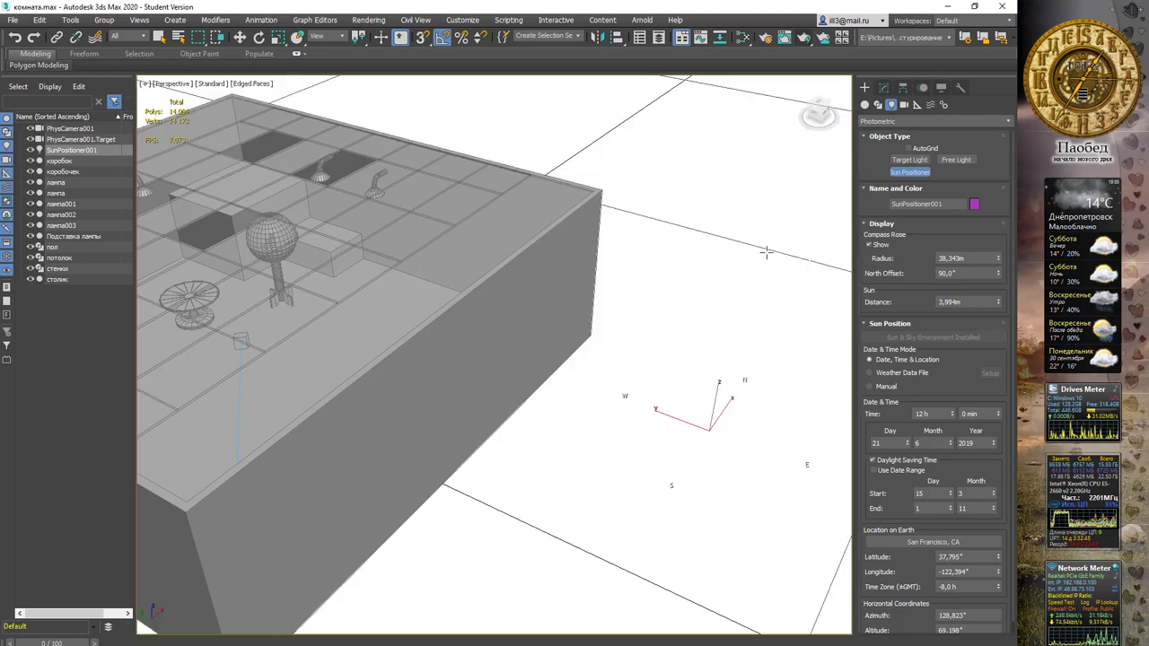
Step: Switch to wireframe and enlarge the compass rose radius to 41.888 m, framing it in view
middle_drag(761, 262, 660, 245)
key(F3)
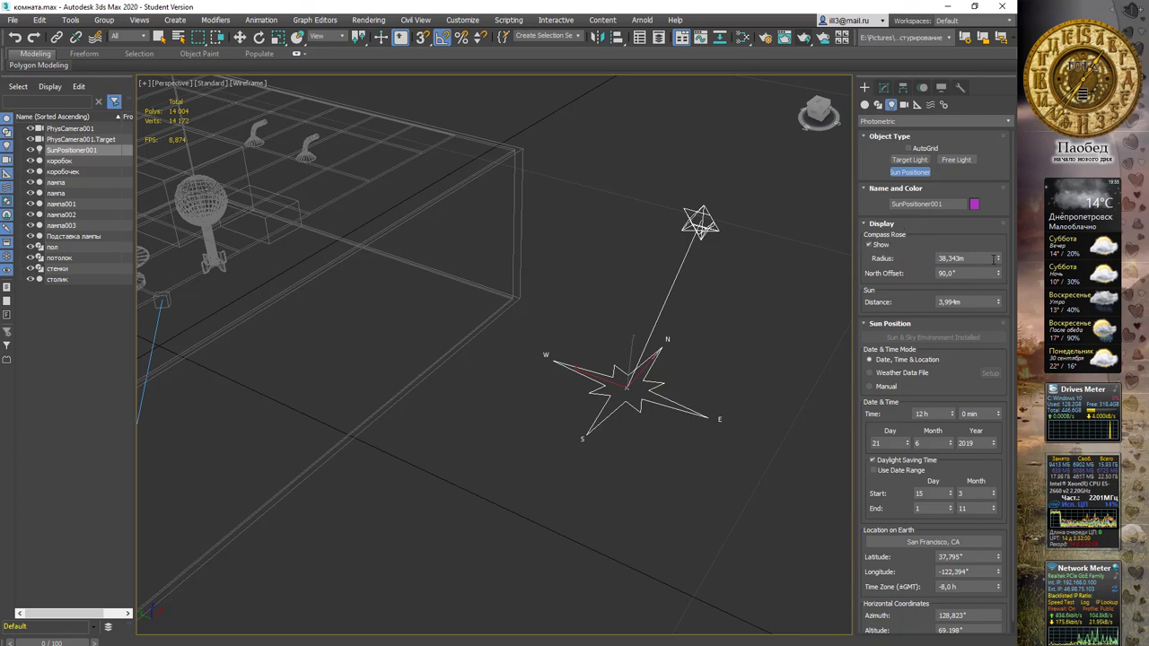
drag(998, 258, 995, 244)
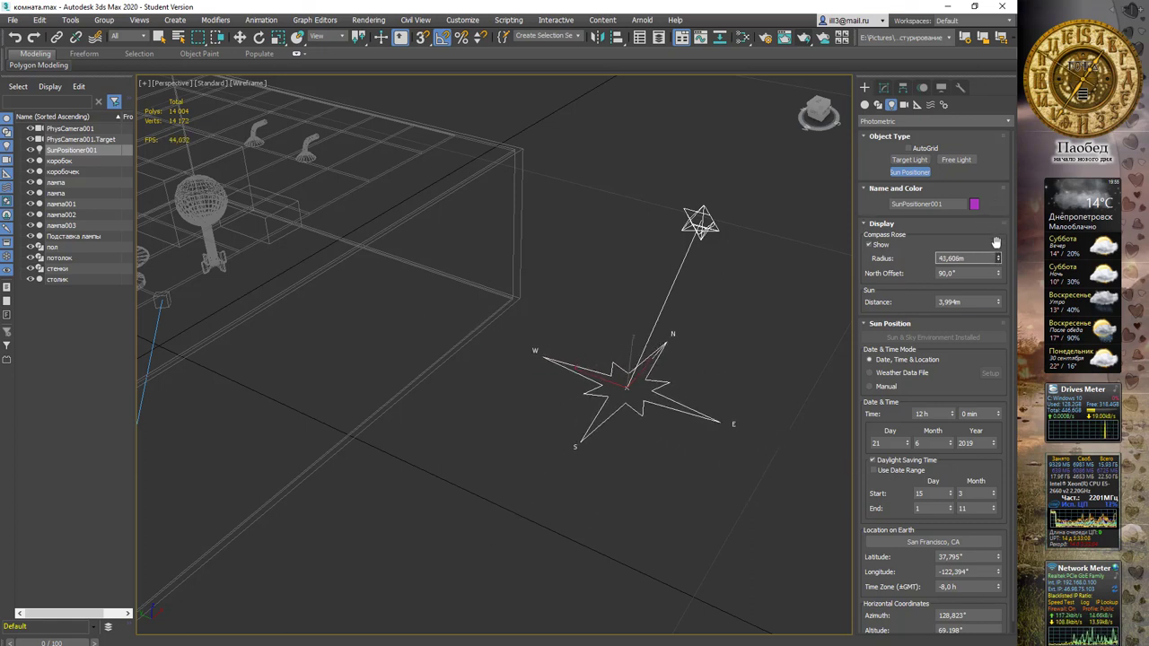
middle_drag(727, 343, 708, 317)
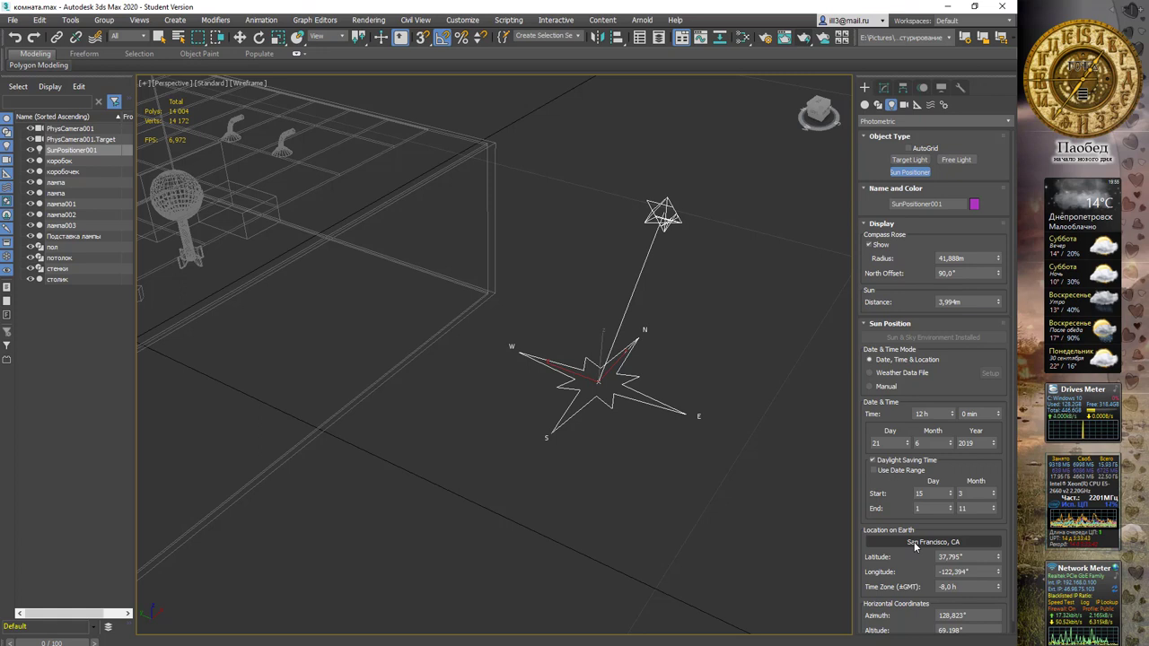
Step: Set the sun positioner location to Kiev, Ukraine on the Europe map (50.433°, 30.517°)
click(914, 544)
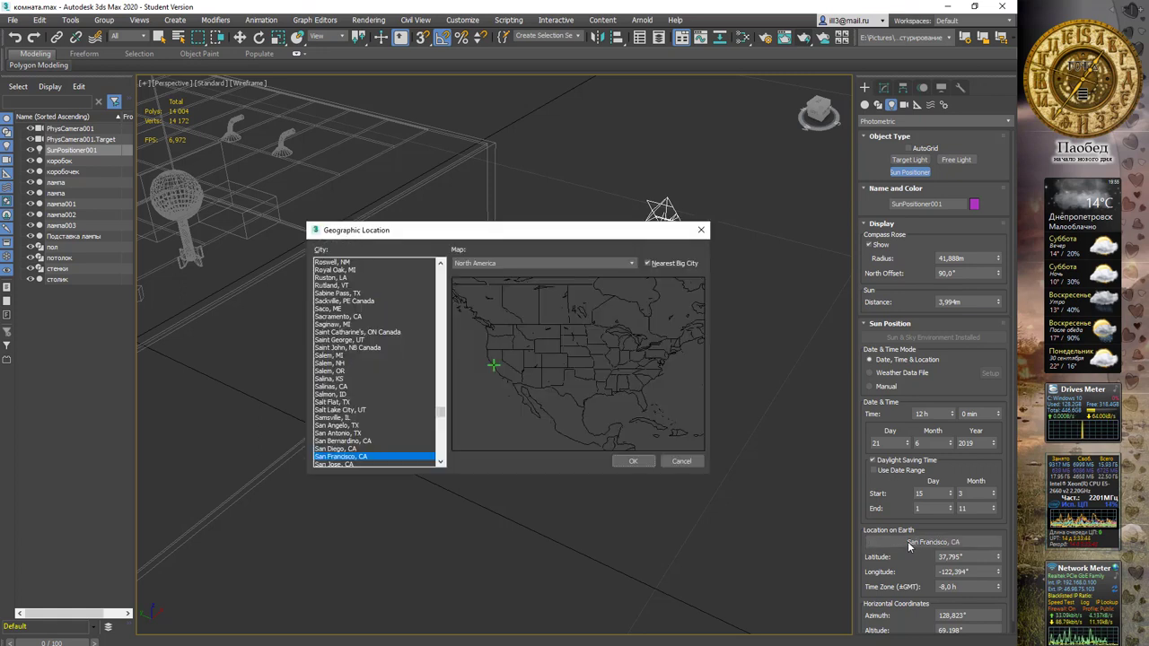
click(565, 264)
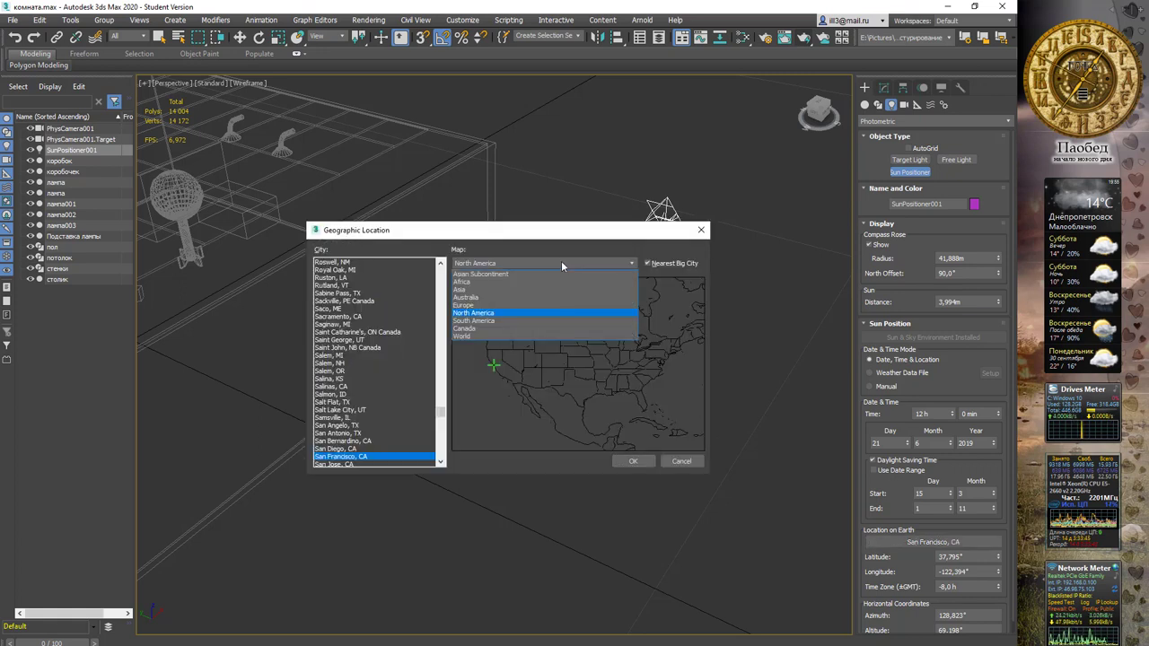
click(476, 305)
click(370, 332)
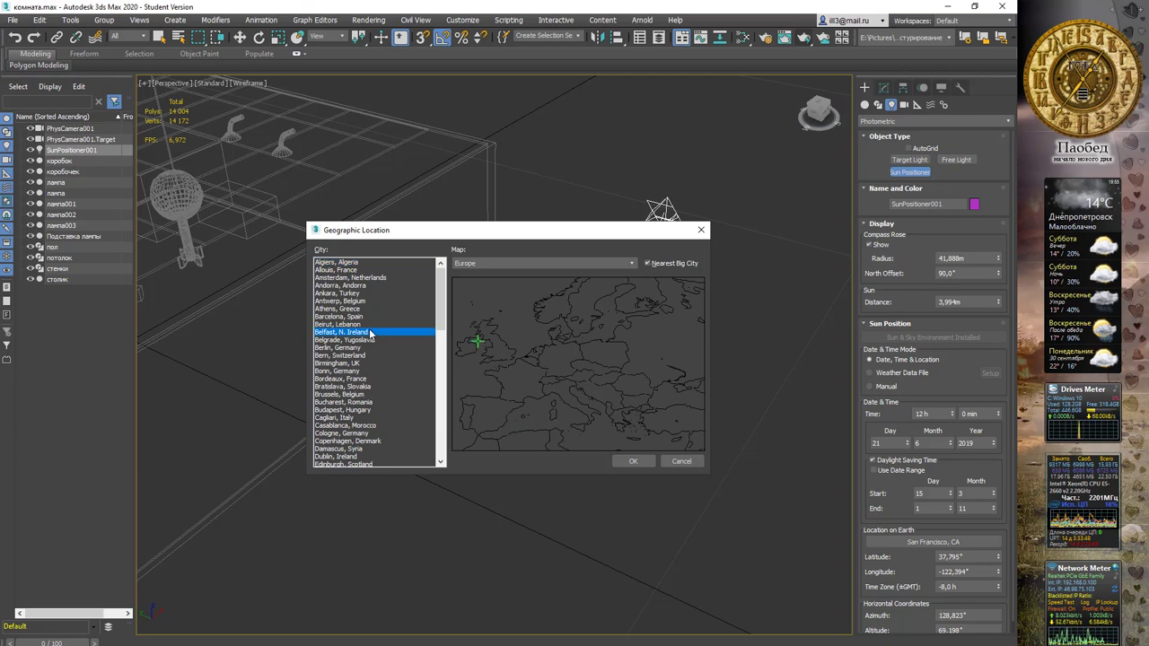
key(k)
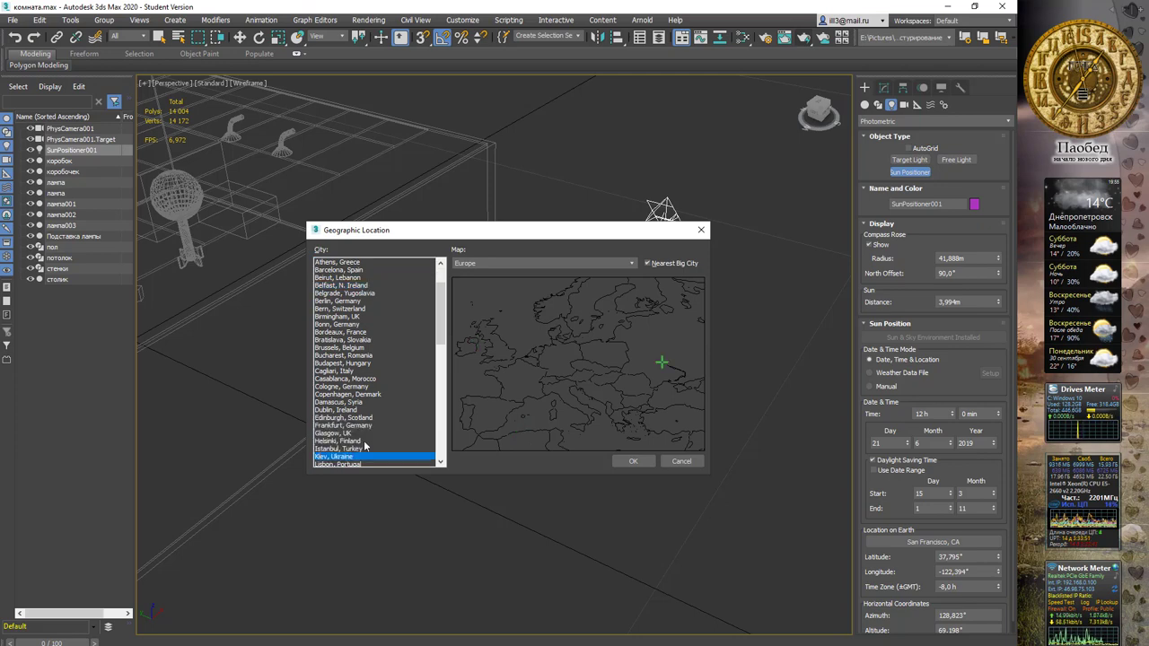
click(632, 461)
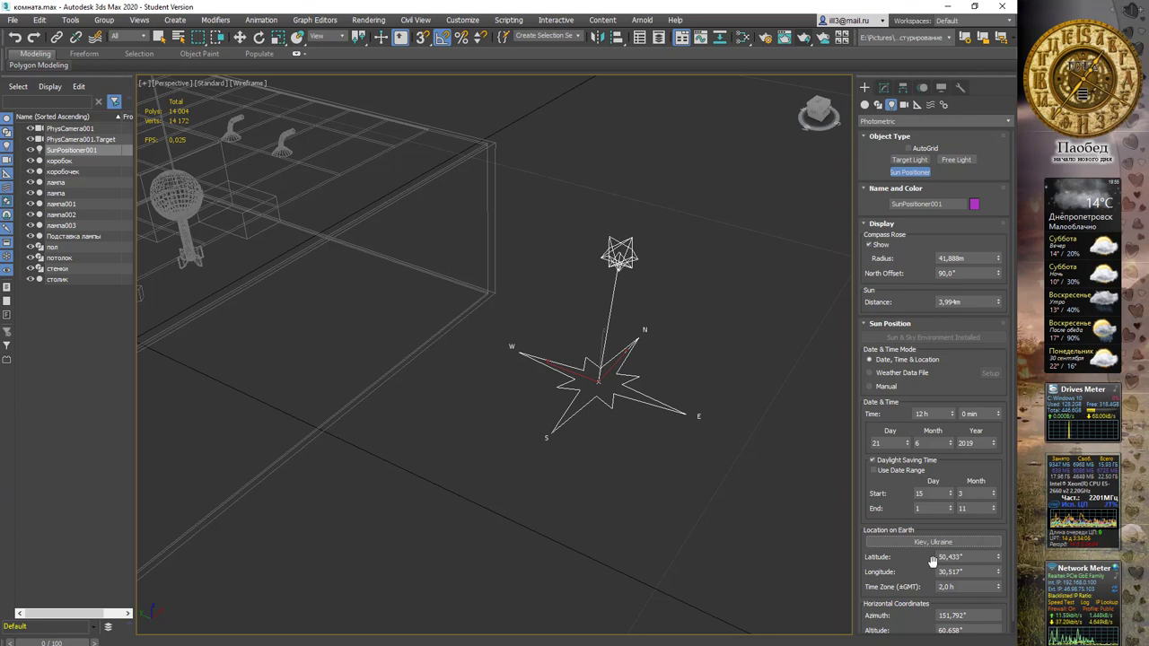
click(939, 414)
Step: Select the sun hour field, then test-render the PhysCamera001 view and stop the render
click(930, 414)
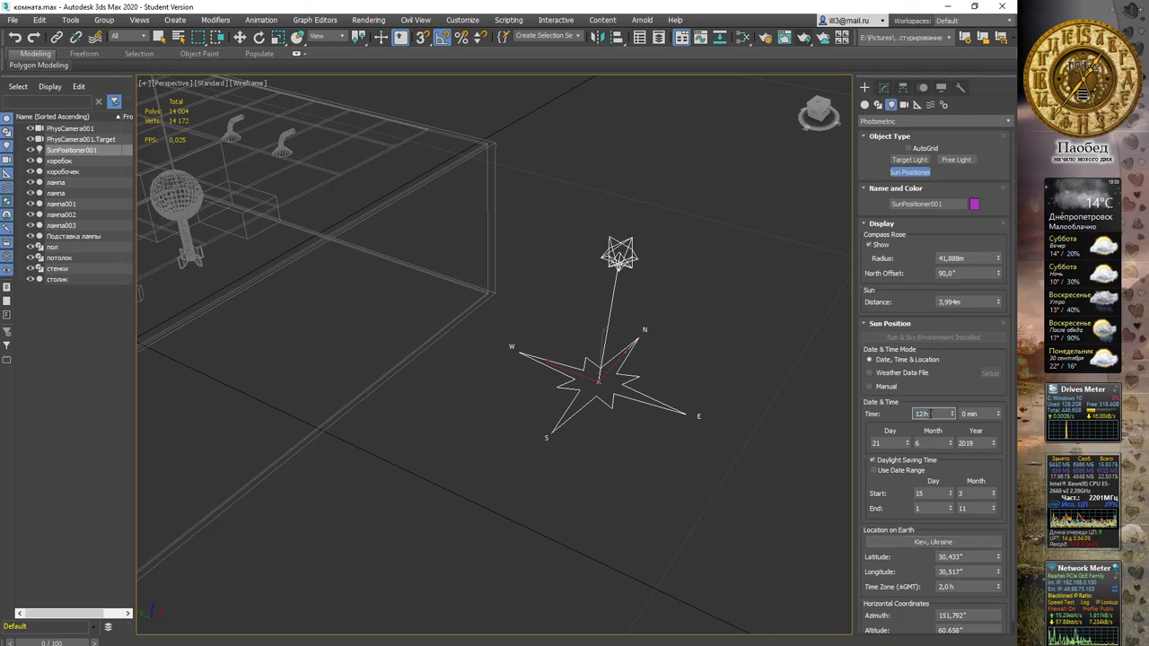
double_click(930, 414)
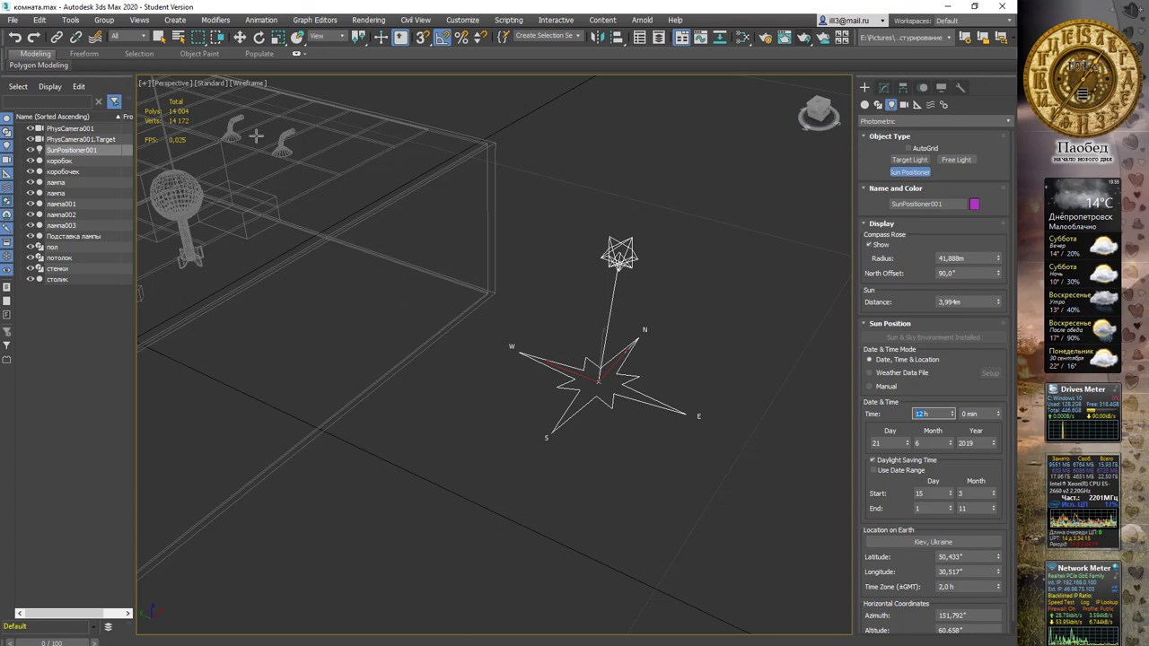
click(170, 84)
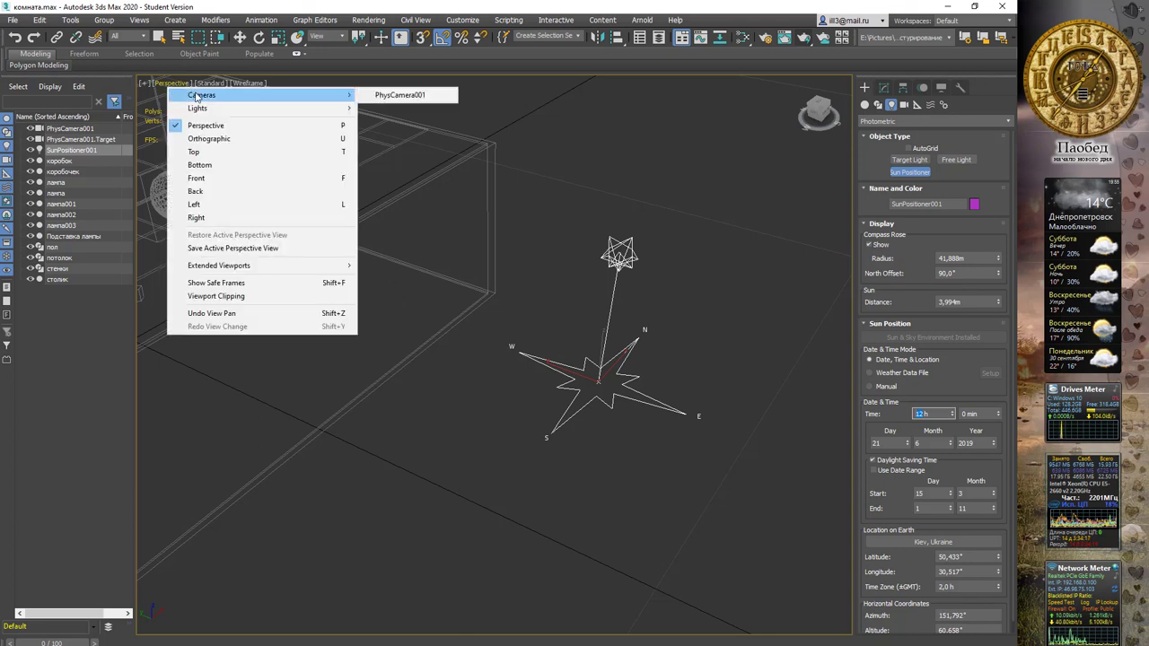
click(404, 95)
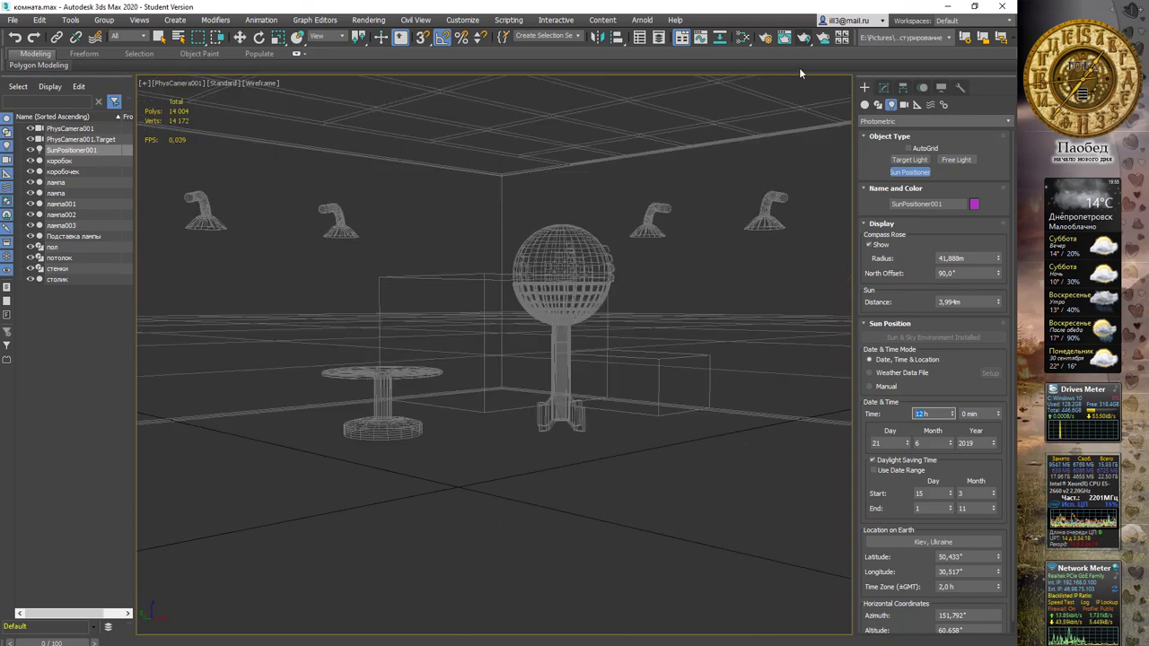
click(805, 40)
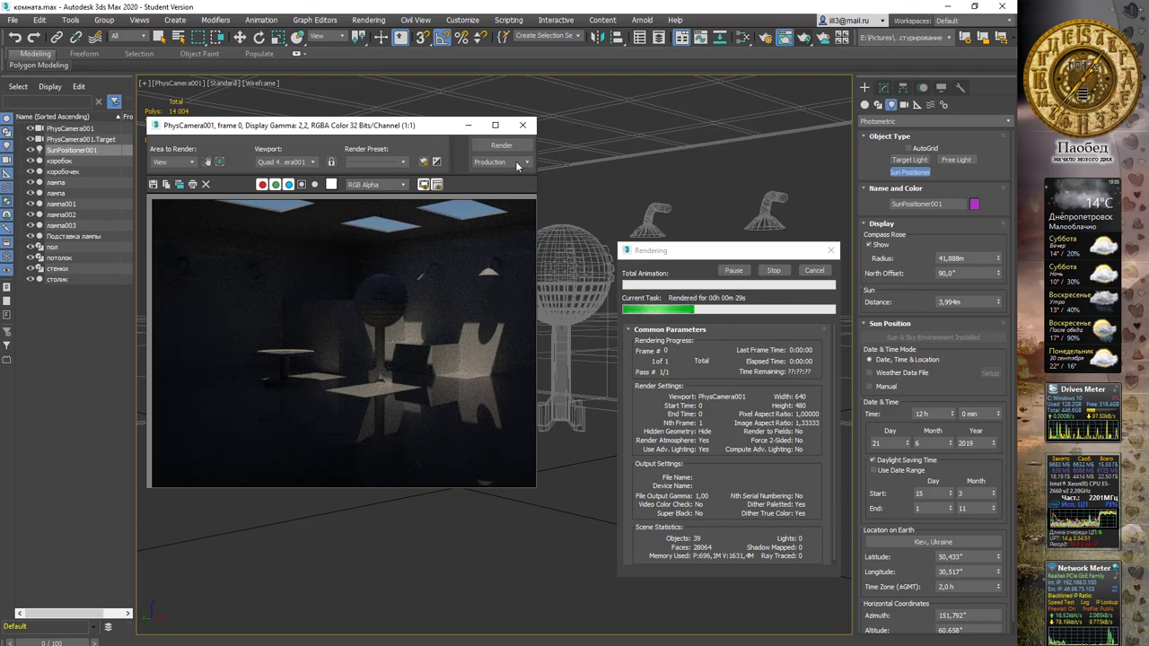
click(816, 274)
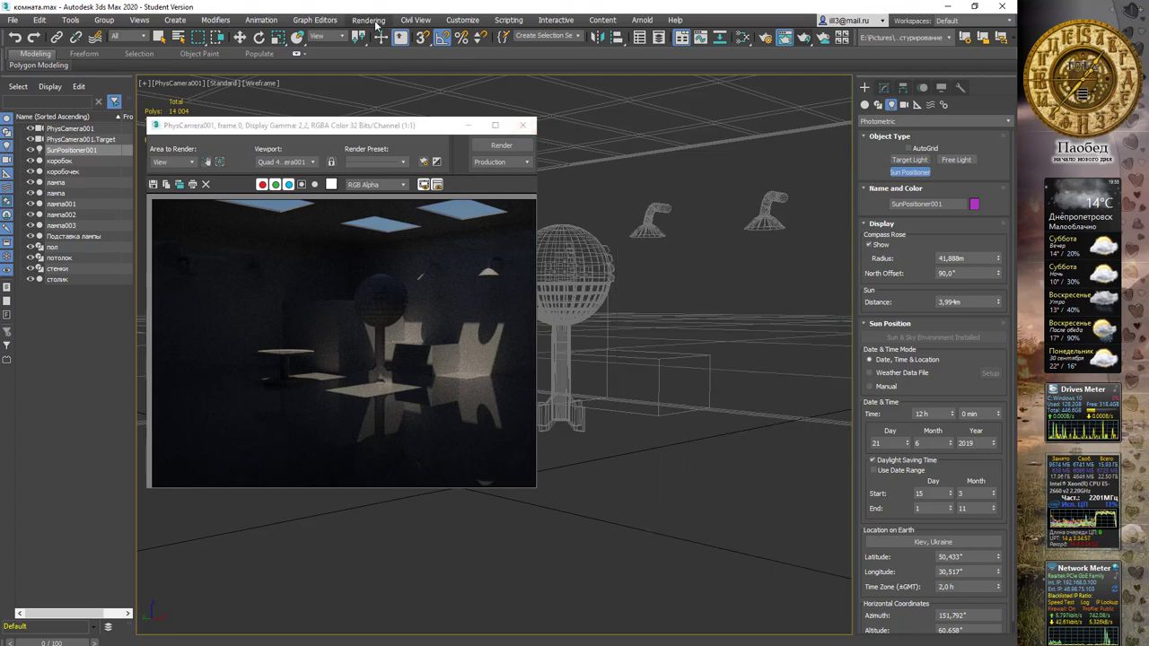
Step: Enable Physical Camera Exposure Control in Environment and Effects
click(369, 20)
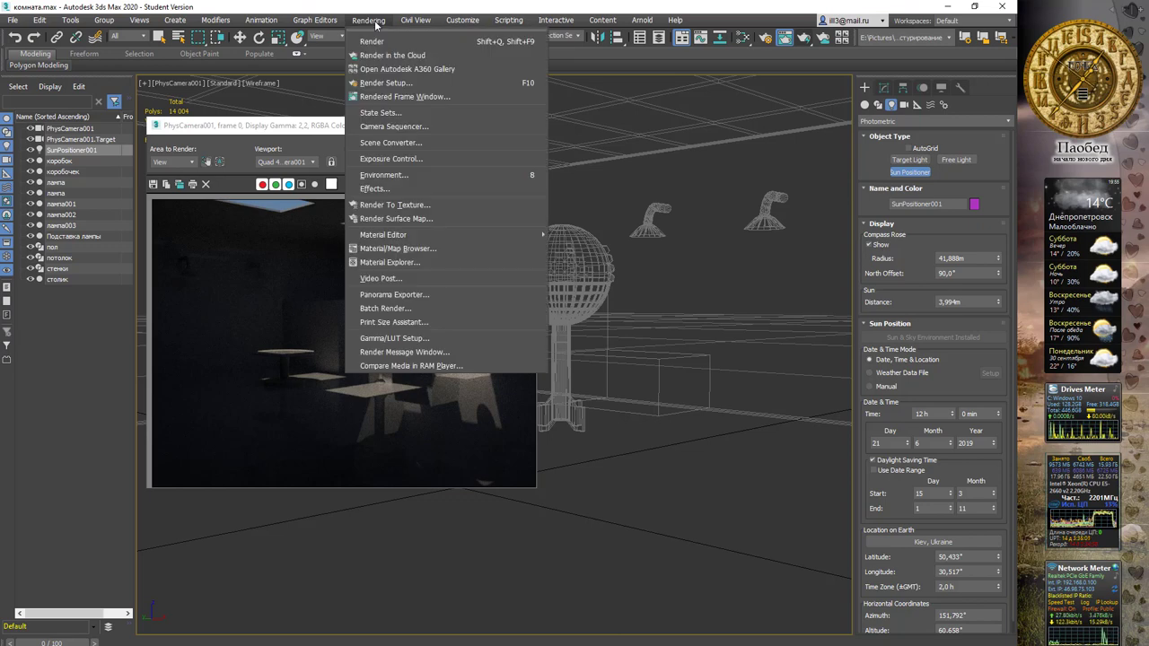
click(426, 173)
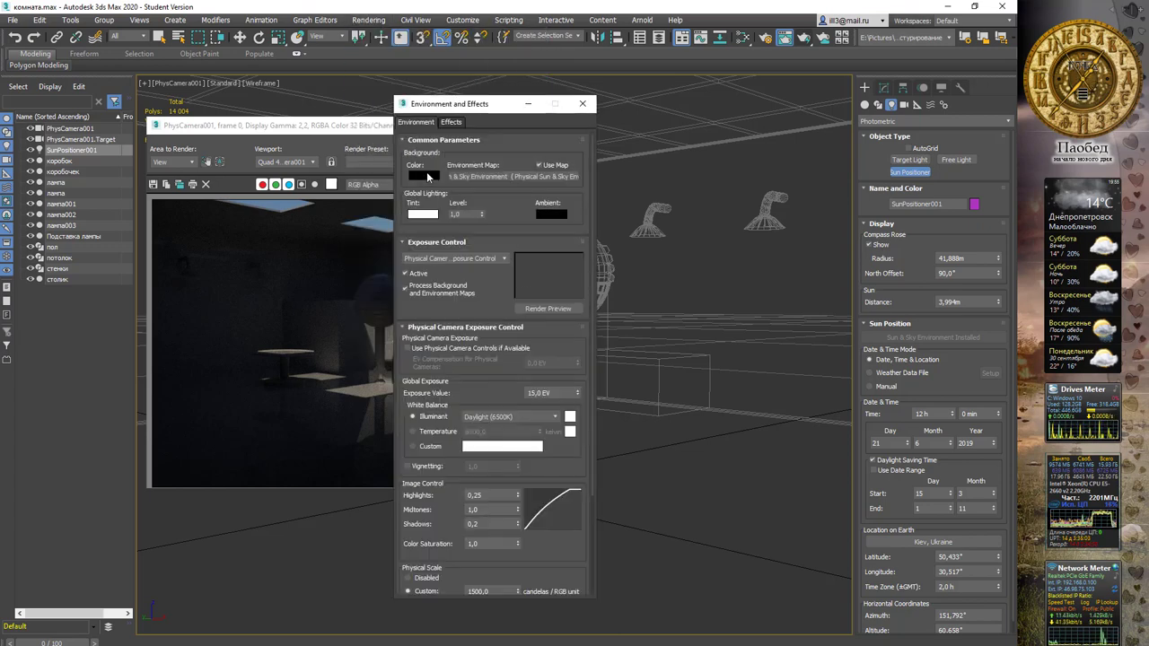
drag(498, 105, 526, 92)
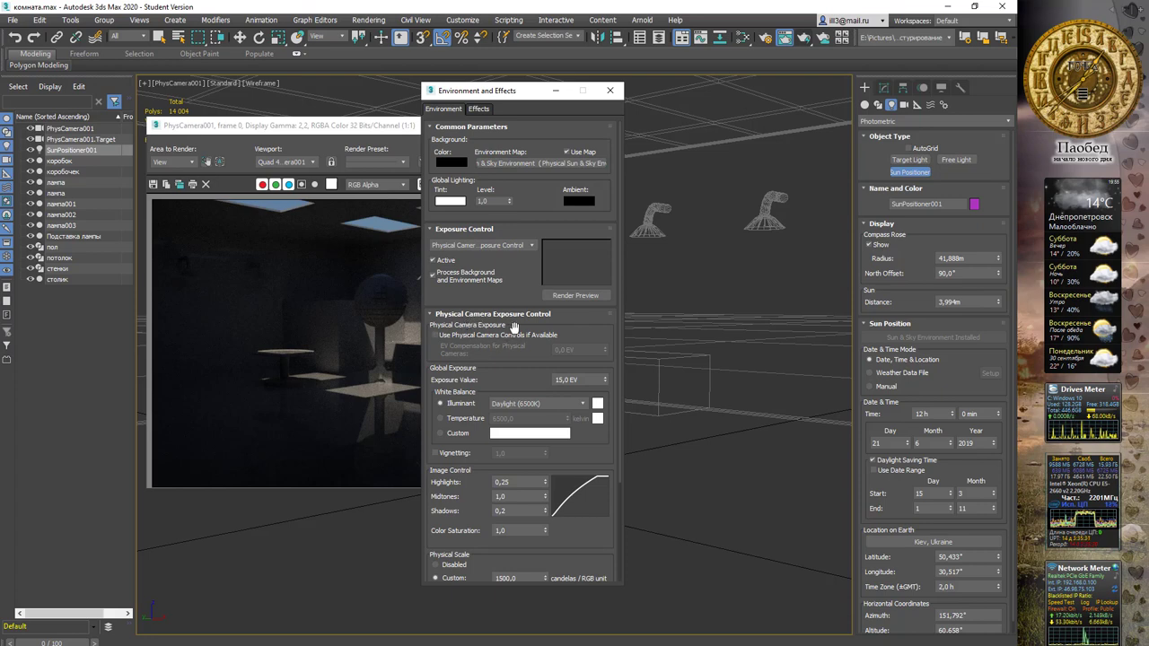
click(454, 338)
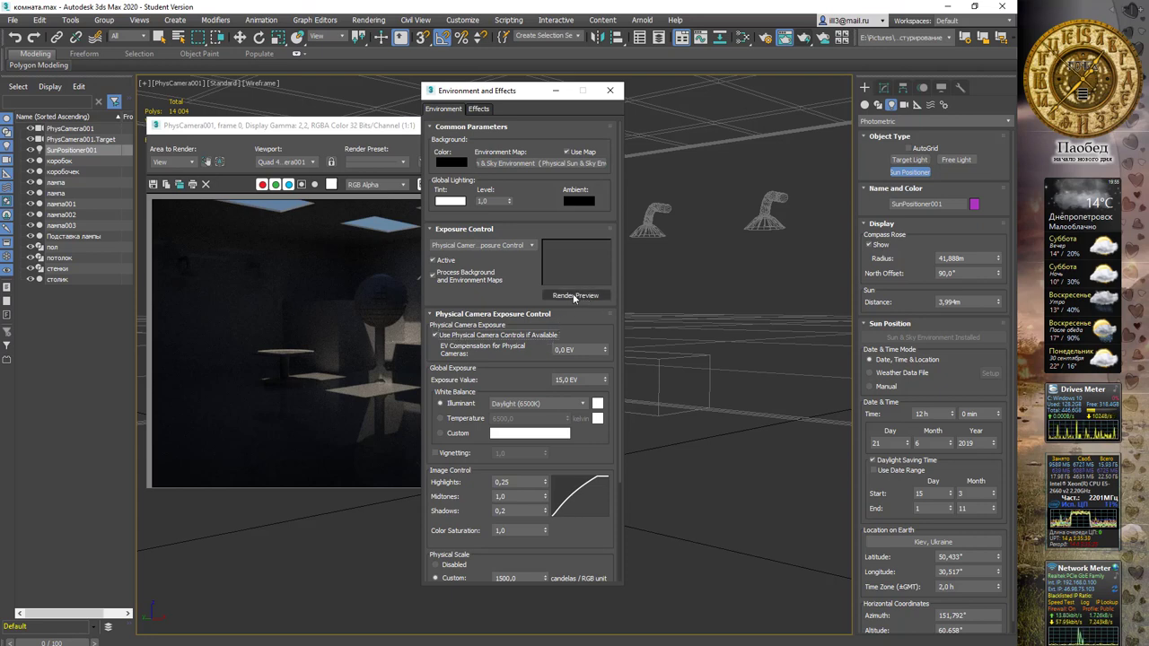
Step: Set physical camera EV compensation to -6,0 EV and move the dialog aside
click(573, 294)
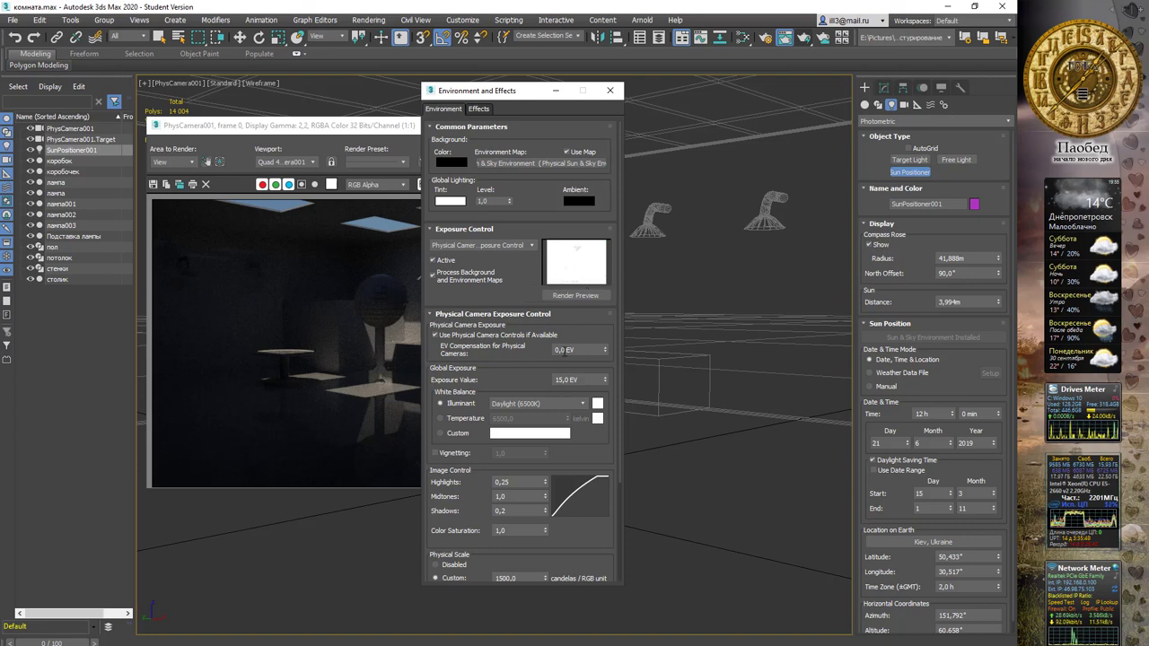
drag(565, 349, 526, 348)
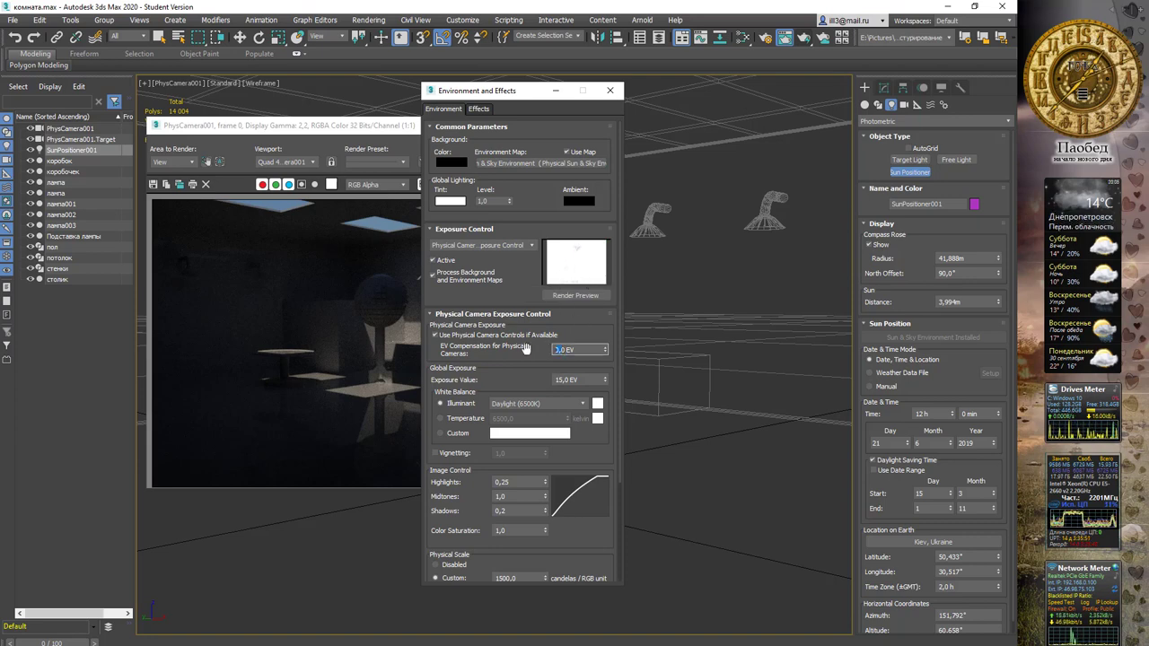
text(-6)
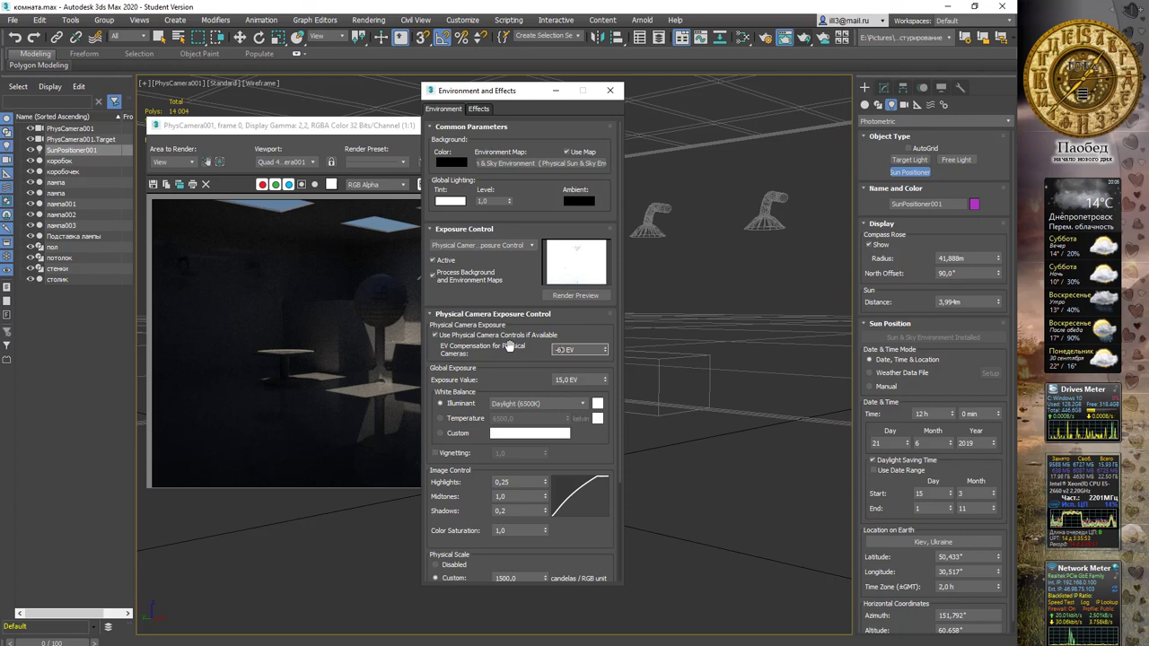
text(EV)
key(Return)
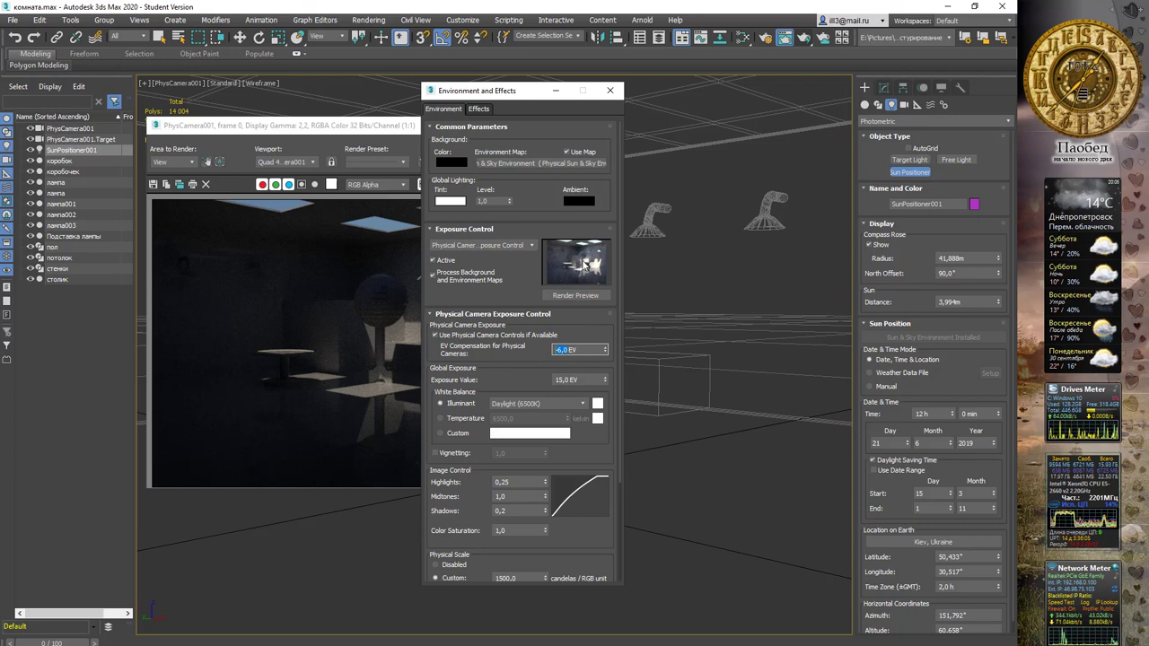
drag(512, 100, 666, 98)
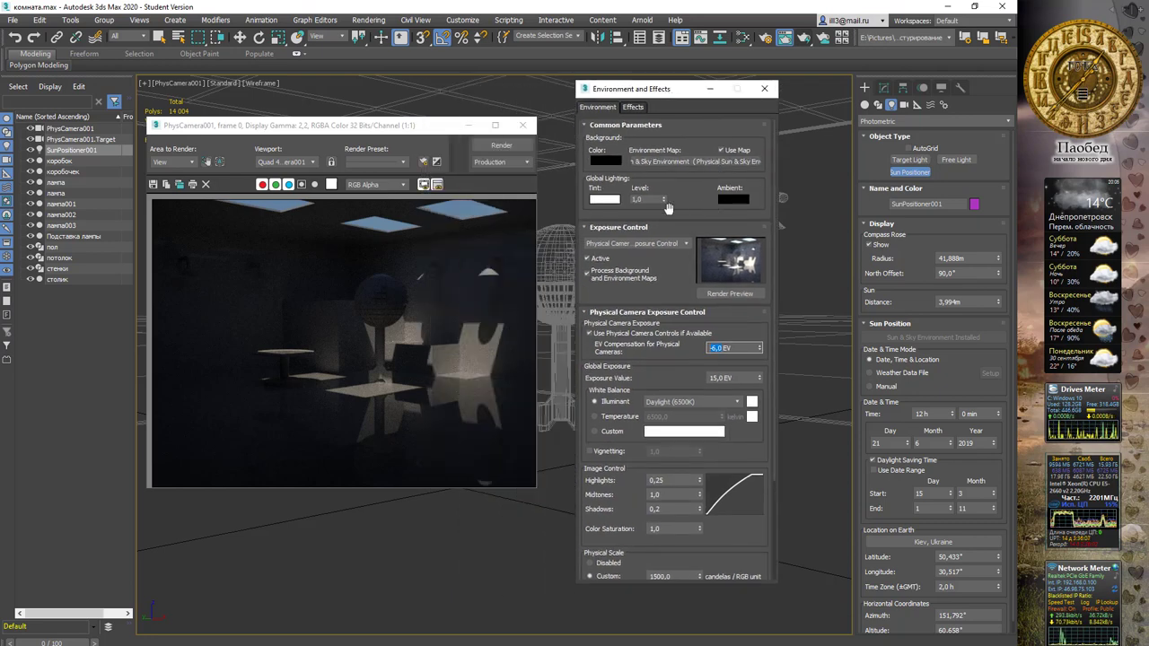
Step: Start a fresh render of the camera view, then stop it partway
click(500, 146)
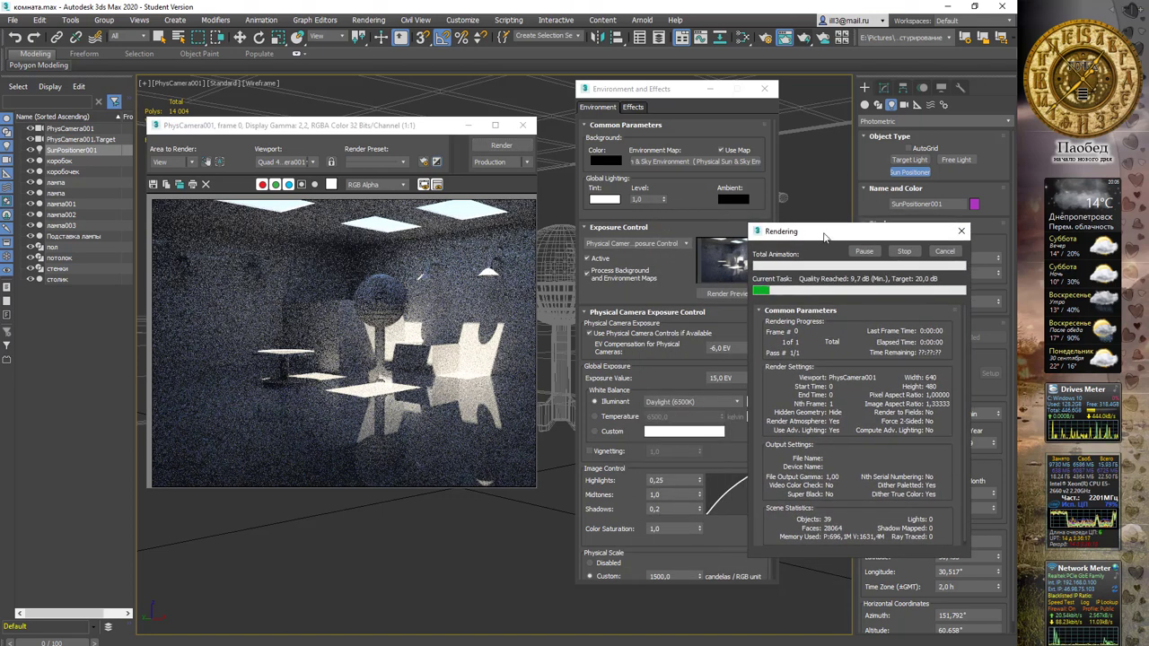
mouse_move(832, 234)
mouse_down()
mouse_move(711, 236)
mouse_move(629, 253)
mouse_up()
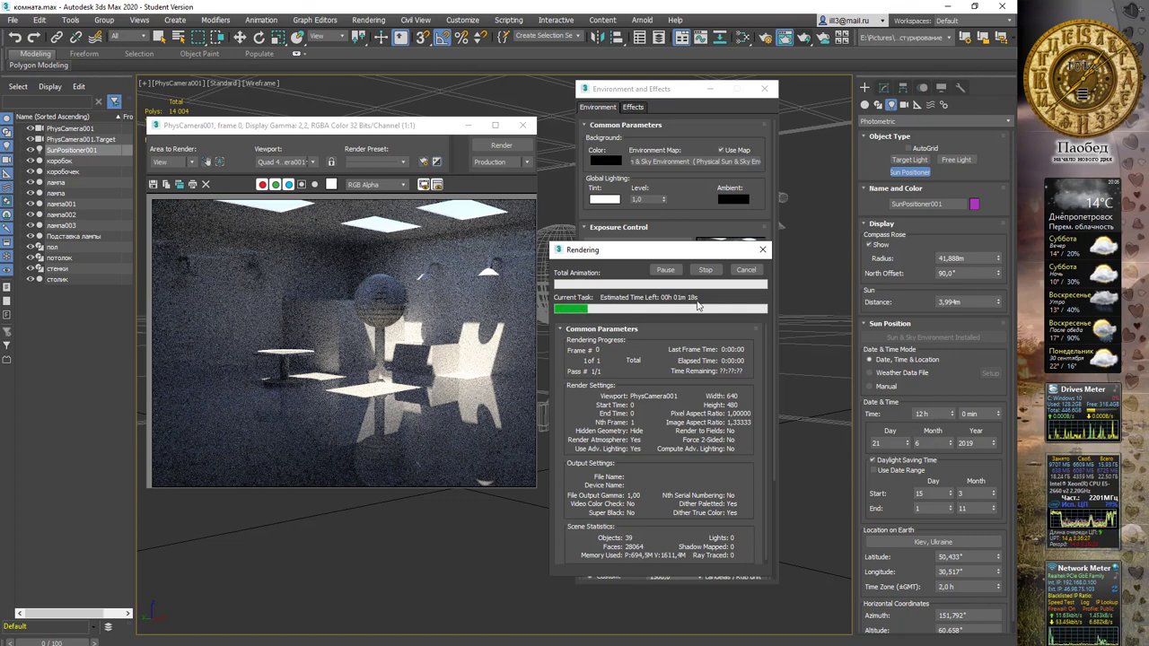
click(745, 270)
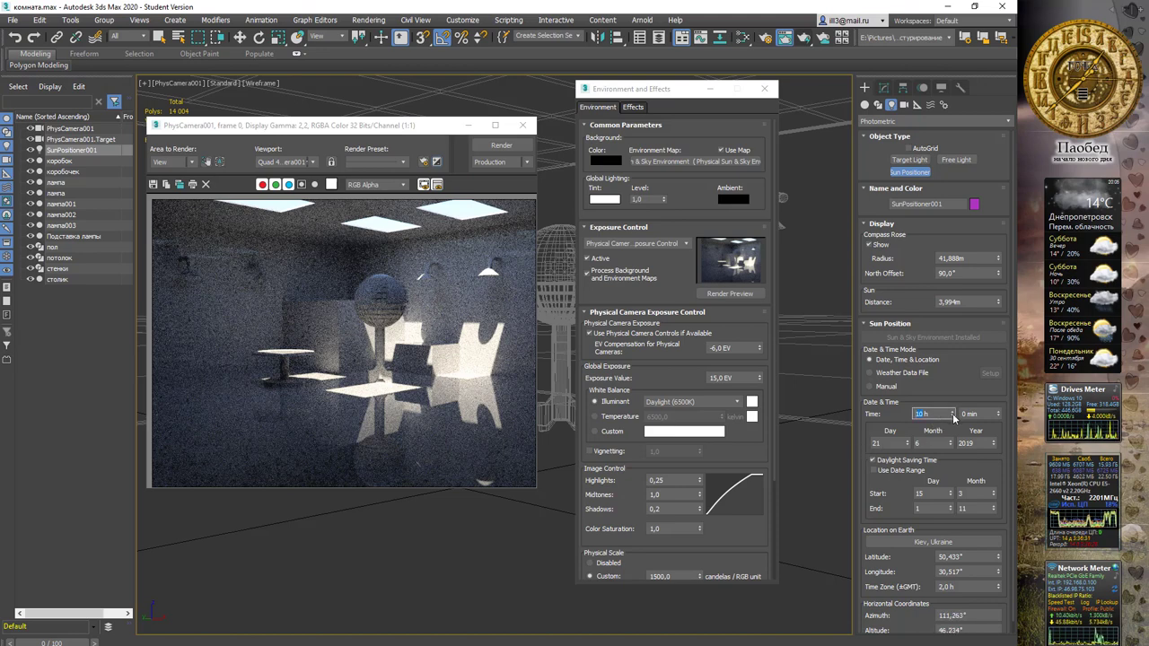
Step: Set the Sun Positioner time to 8 h, render the morning-lit room, and open the Slate Material Editor
drag(952, 413, 952, 467)
drag(943, 414, 901, 415)
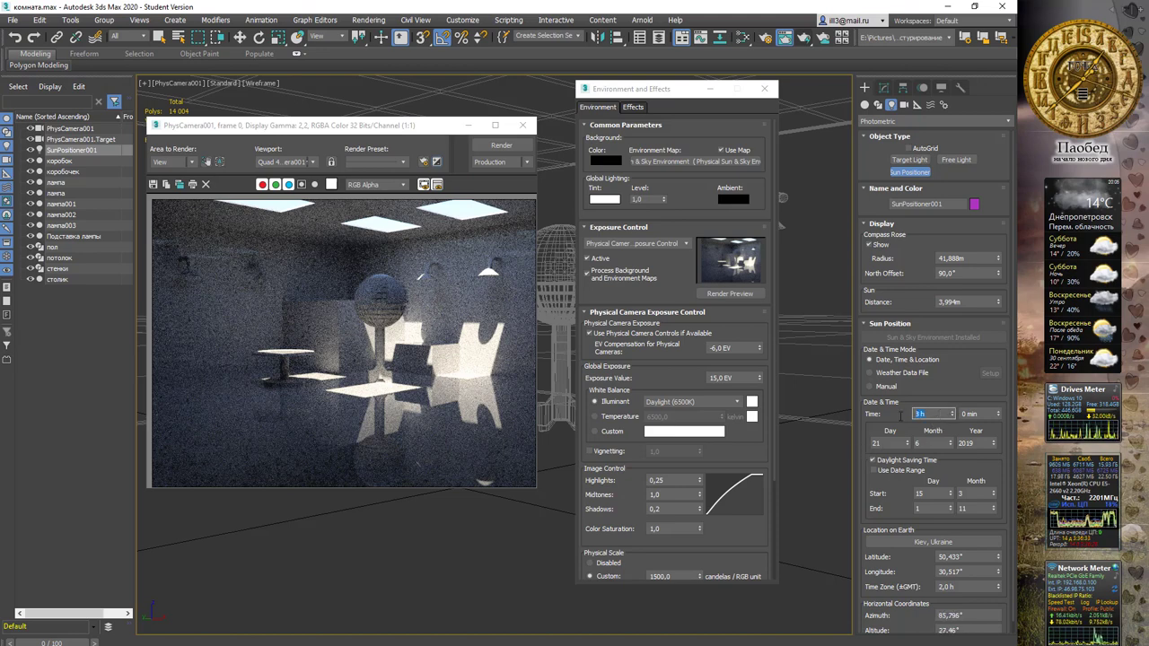
text(8)
click(502, 146)
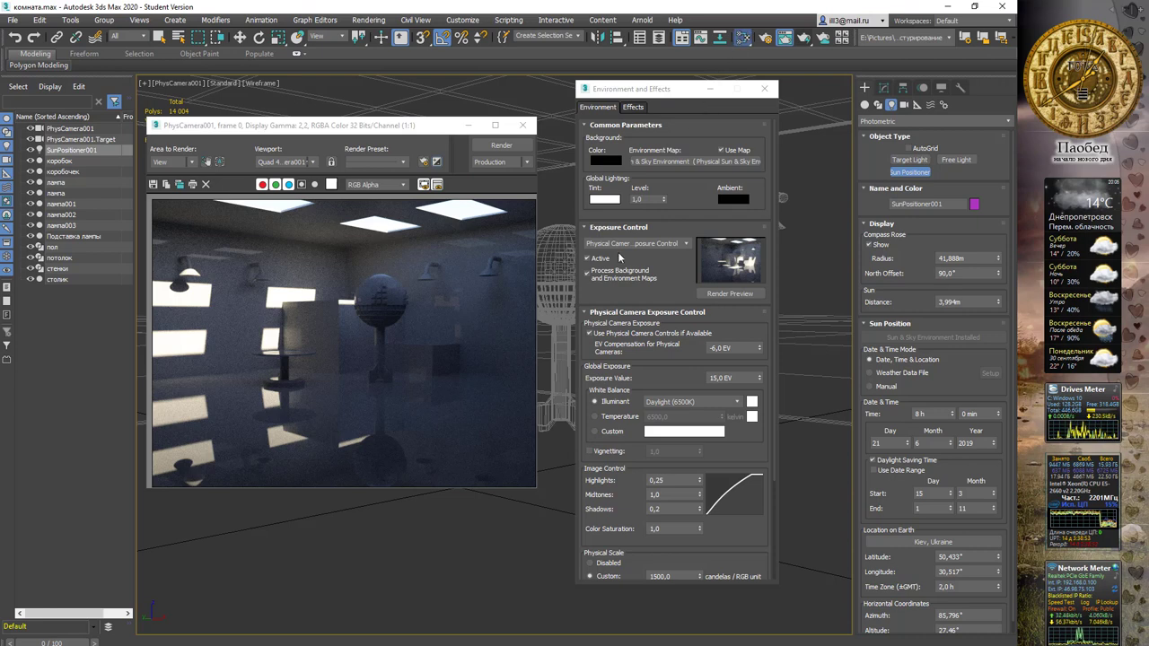
key(m)
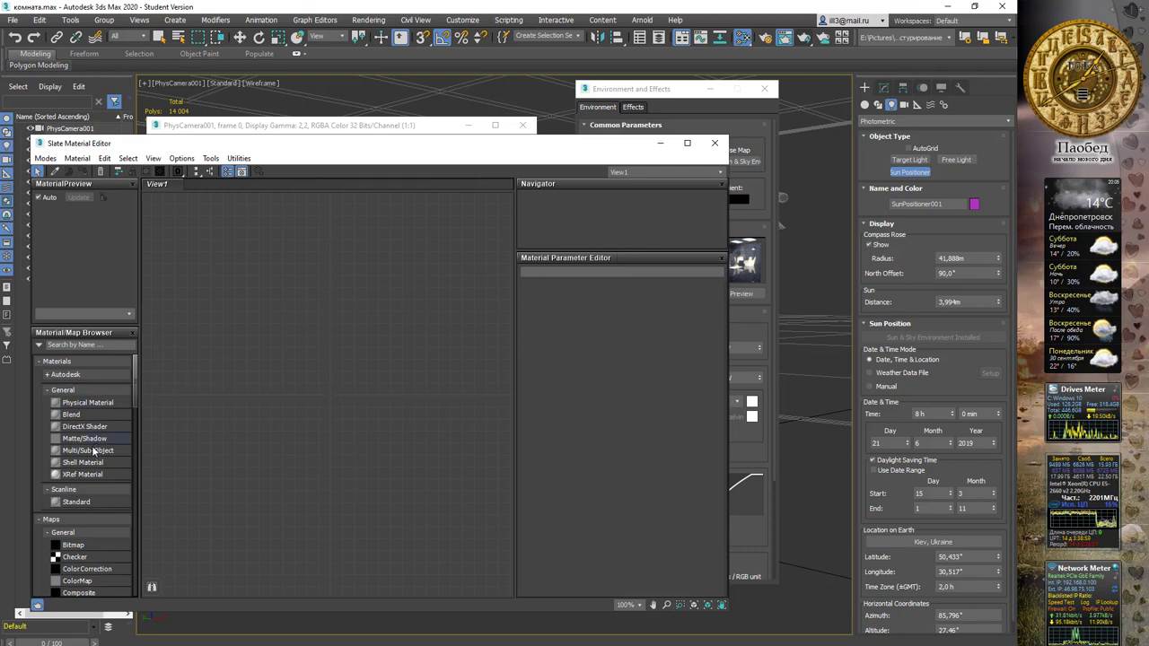
Step: Add a new Physical Material, Material #2, to View1 and show its parameters with a large preview
drag(87, 402, 363, 298)
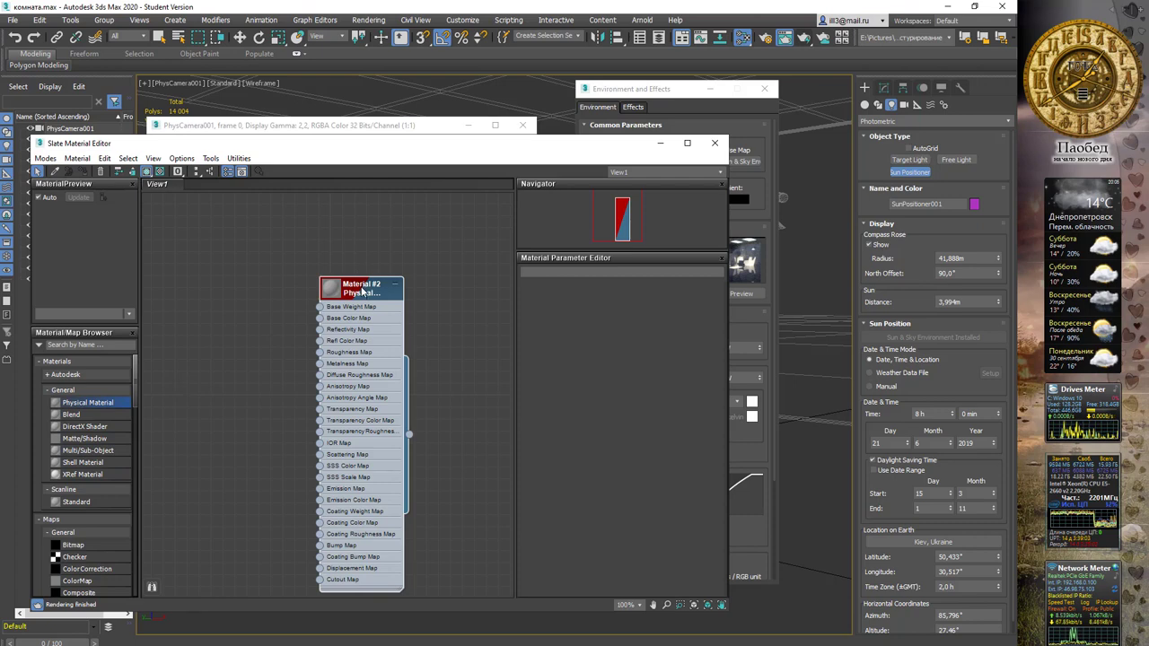
double_click(363, 292)
drag(405, 308, 416, 258)
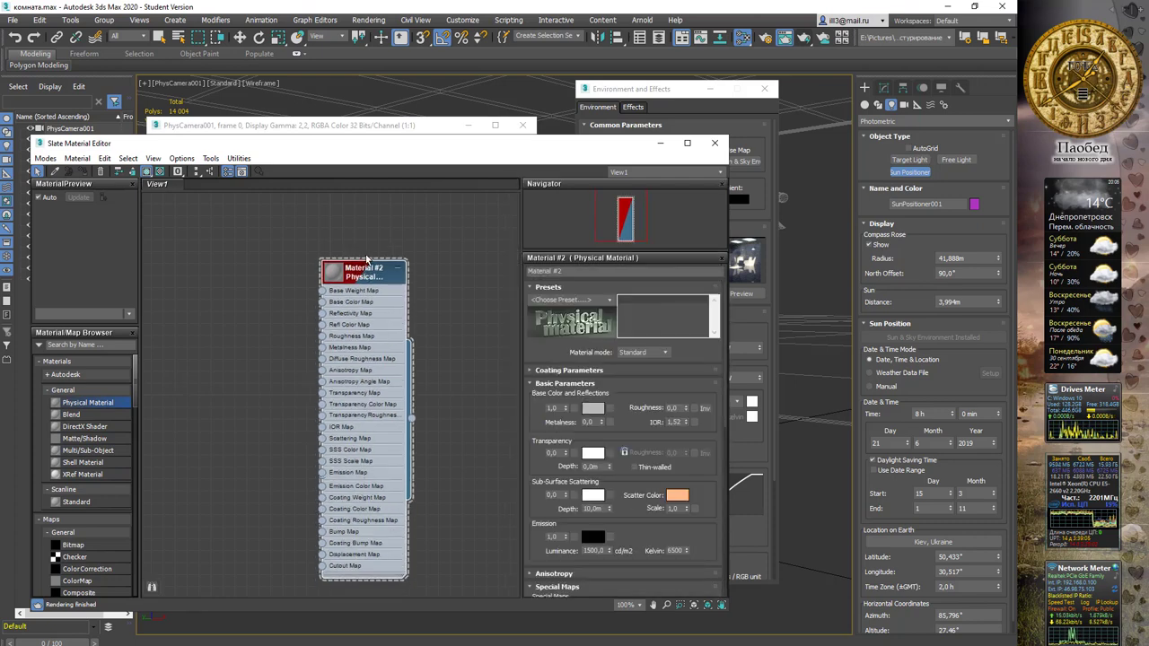
drag(588, 149, 633, 123)
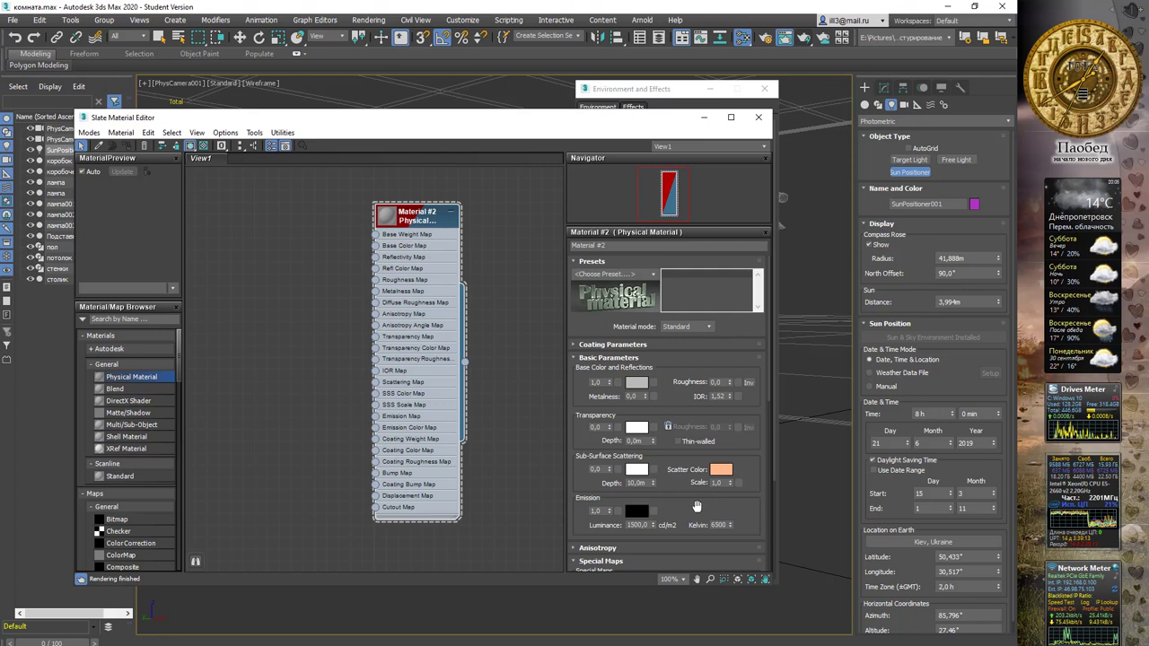
drag(697, 507, 657, 461)
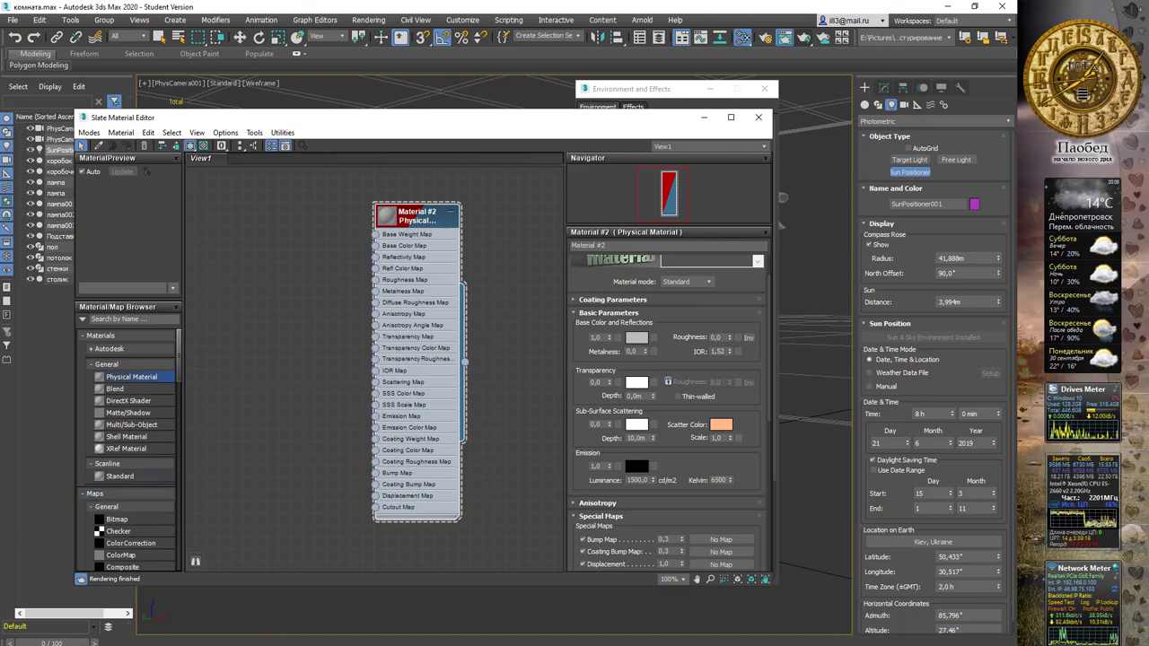
click(72, 519)
double_click(437, 220)
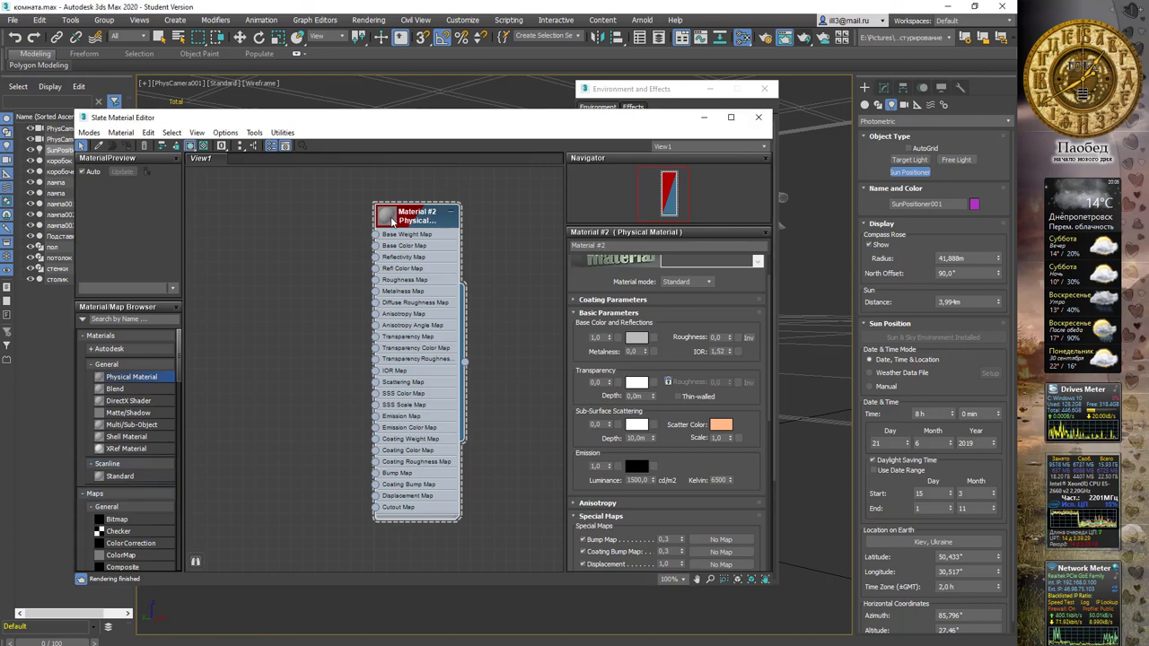
drag(438, 220, 413, 205)
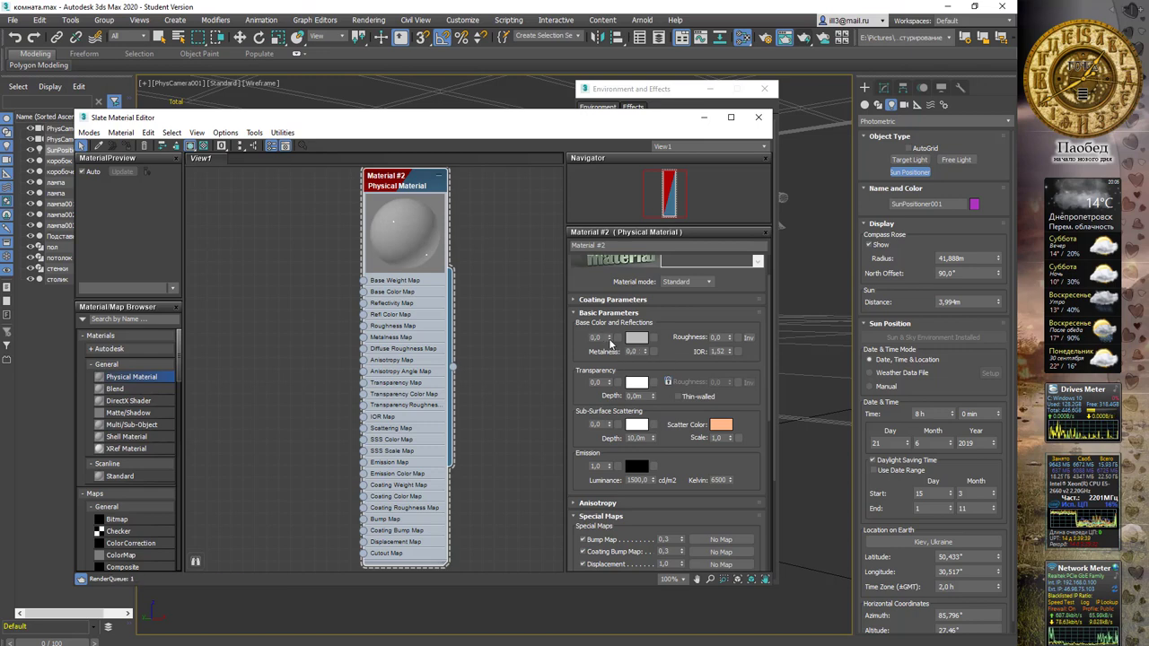
Step: Keep Material #2's base colour weight at 1,0 and set emission luminance to 15000
drag(609, 339, 607, 434)
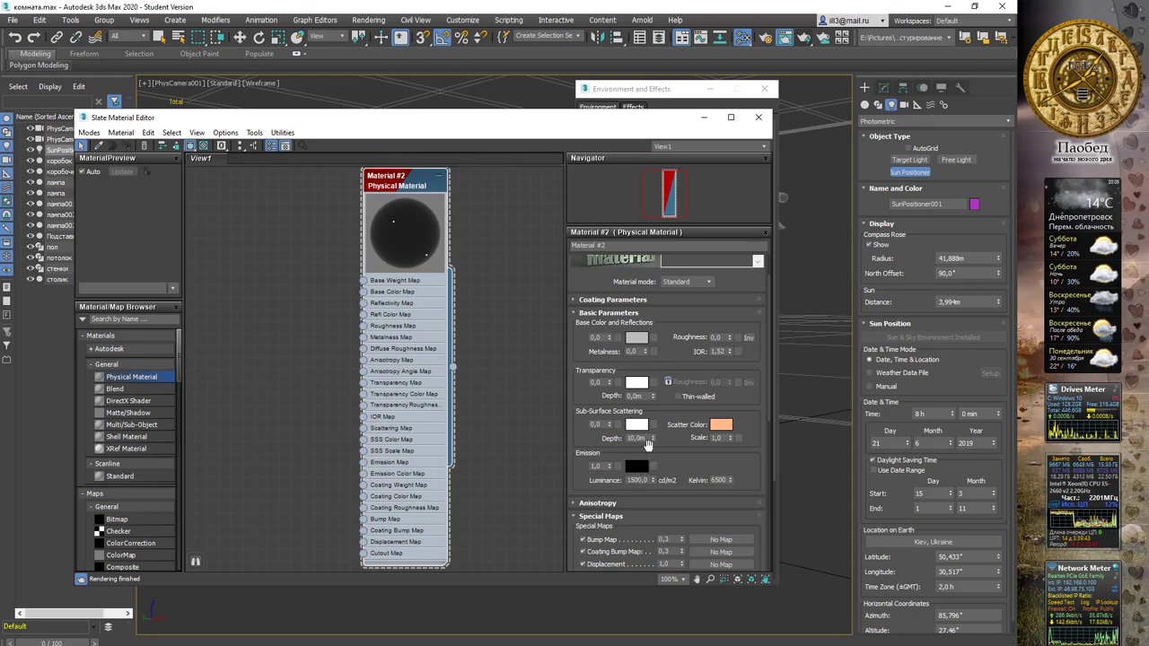
click(608, 334)
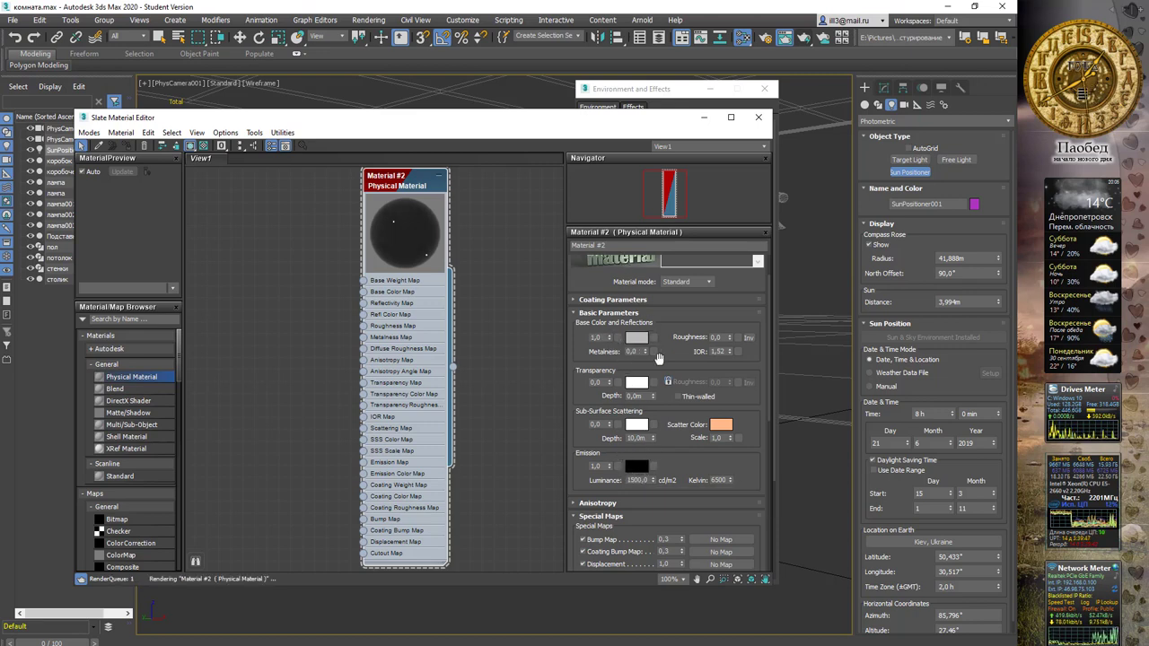
drag(609, 338, 617, 351)
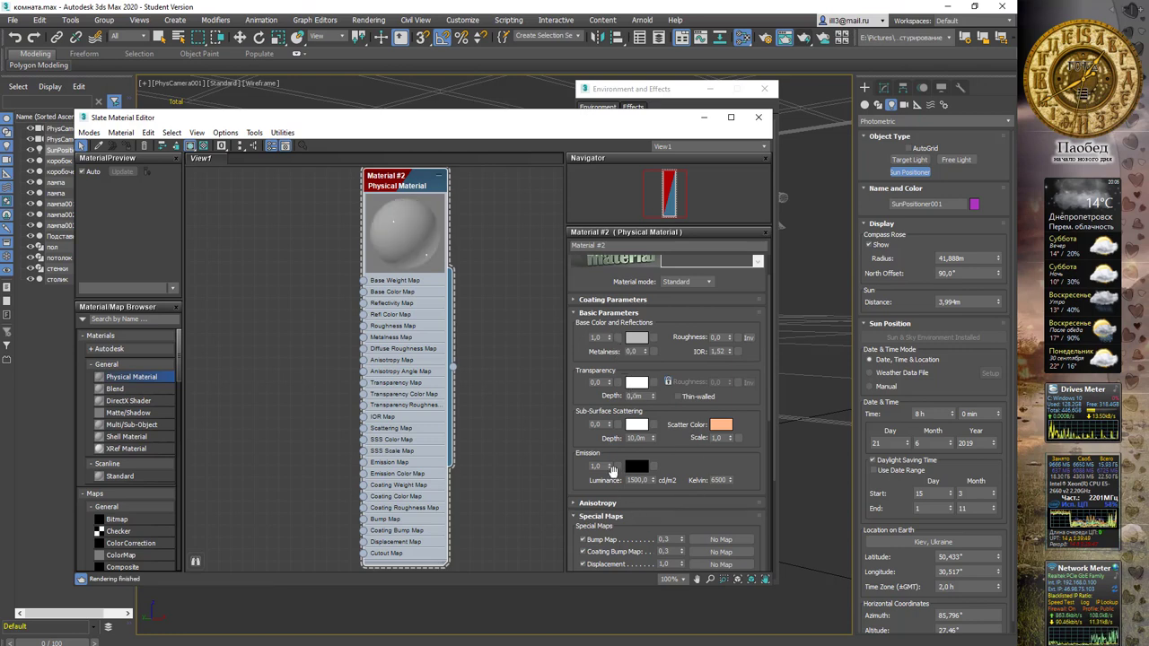
click(635, 481)
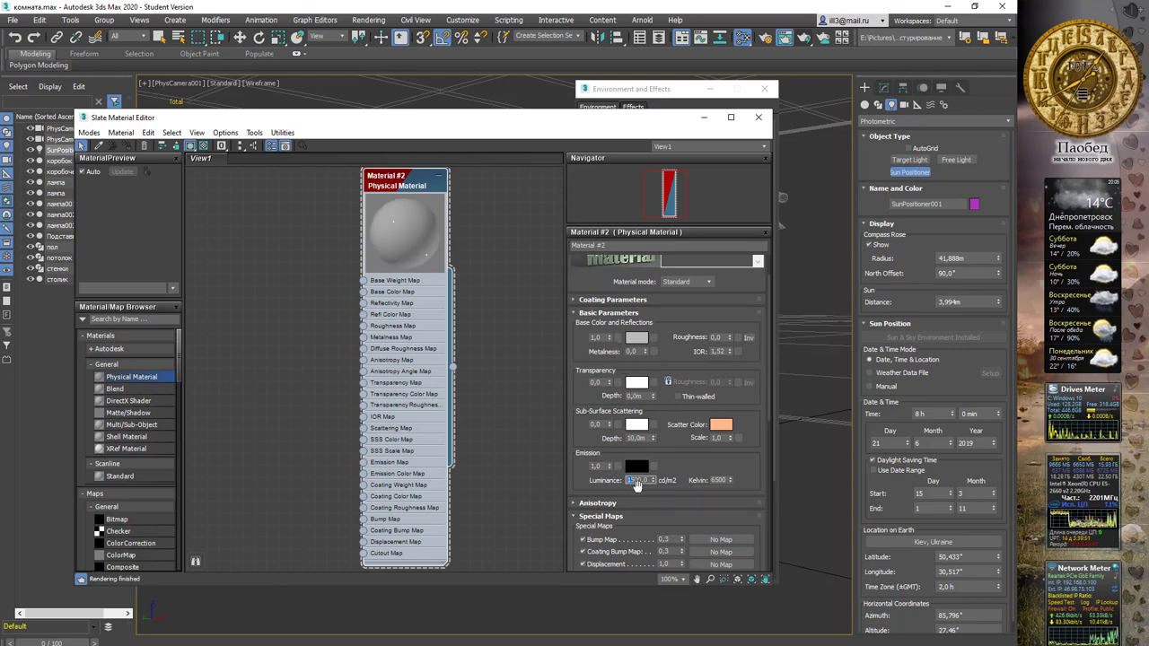
text(15000)
key(Return)
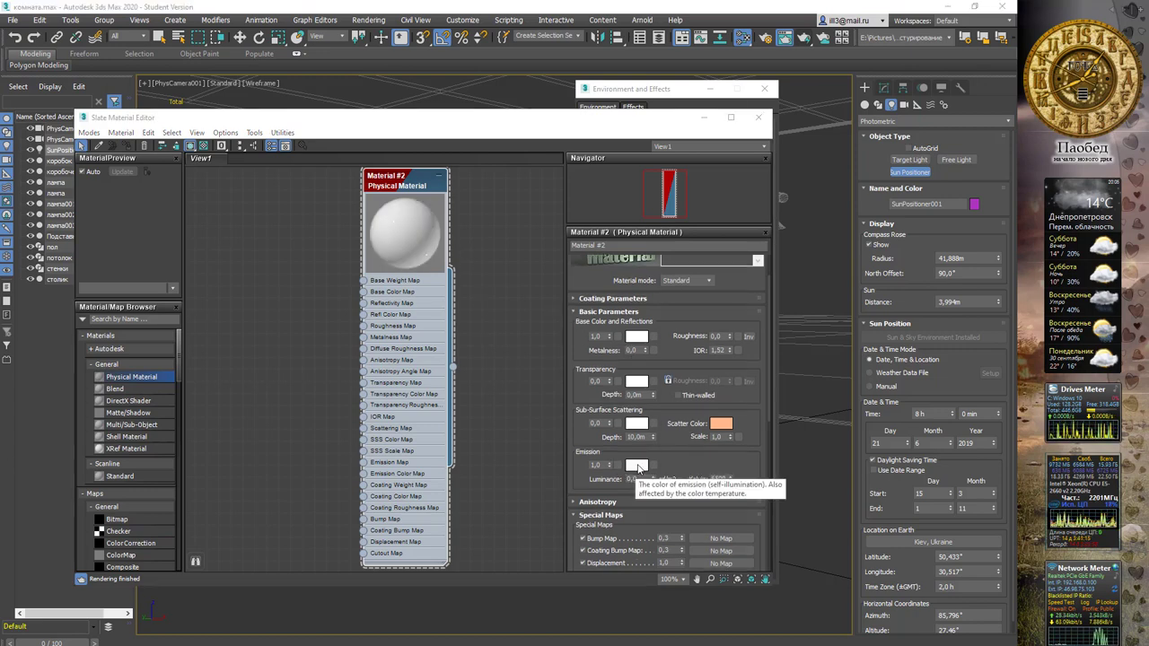
Step: Tone the emission colour slightly down from white and commit 15000 cd/m² luminance
click(637, 466)
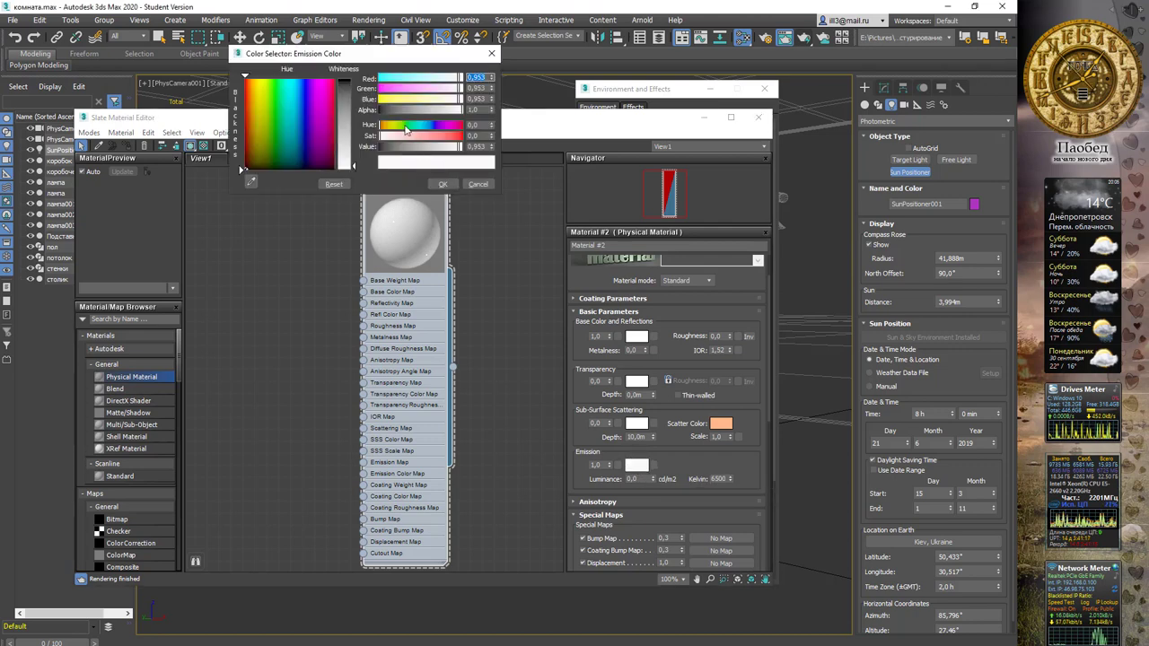
drag(352, 165, 353, 159)
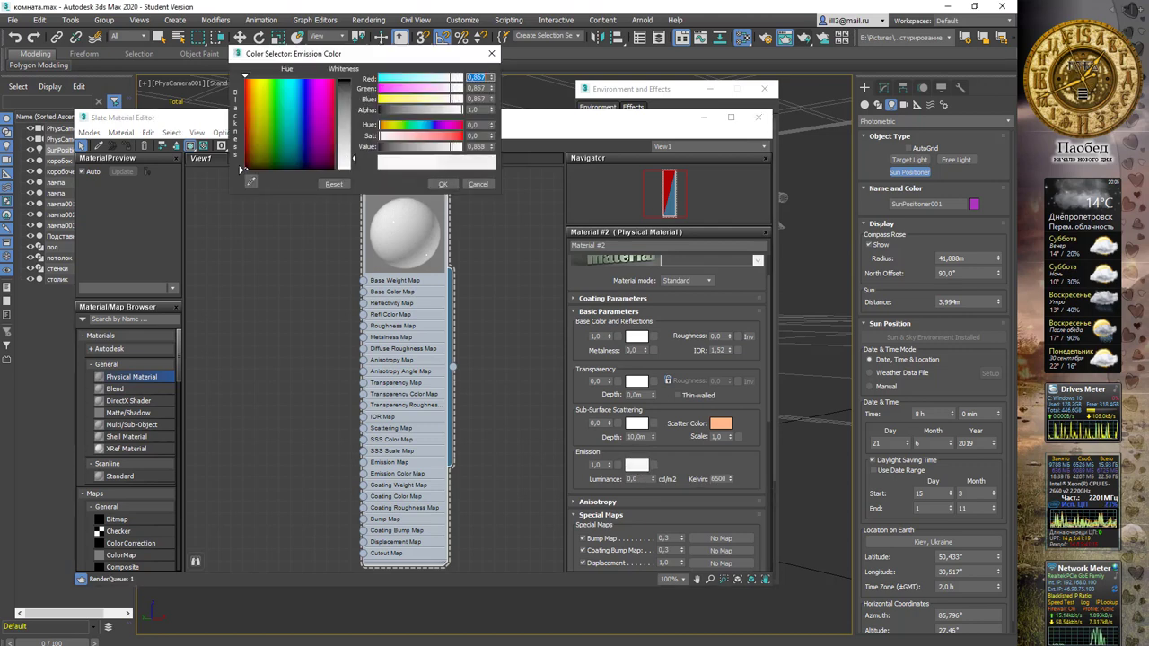
click(439, 184)
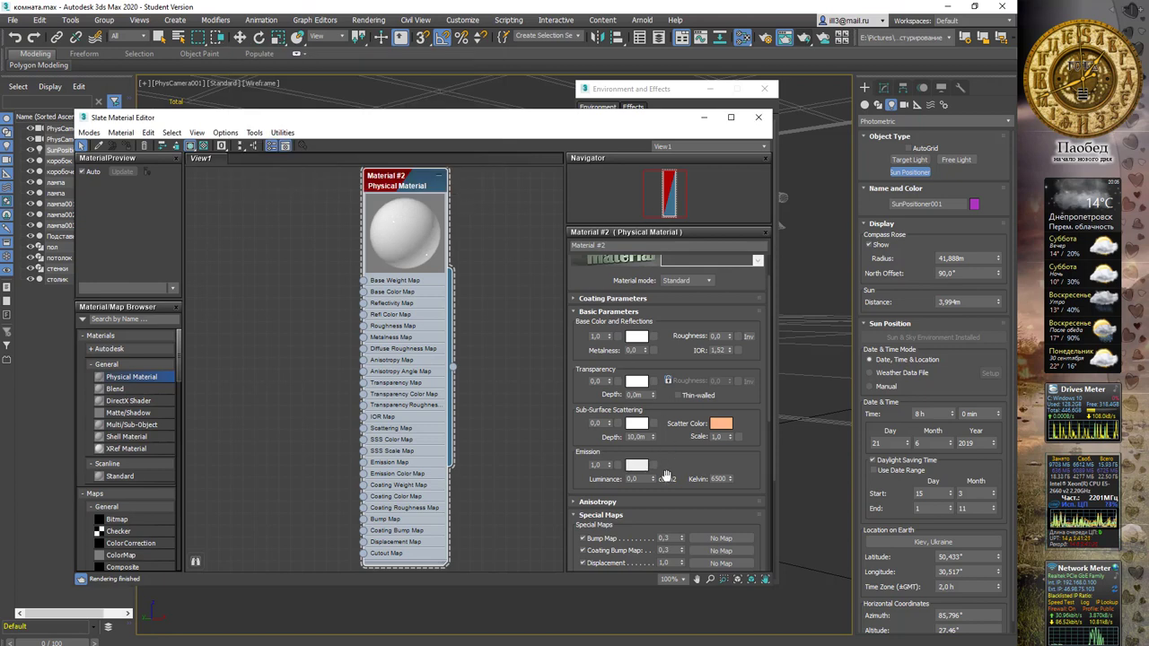
double_click(633, 479)
text(15)
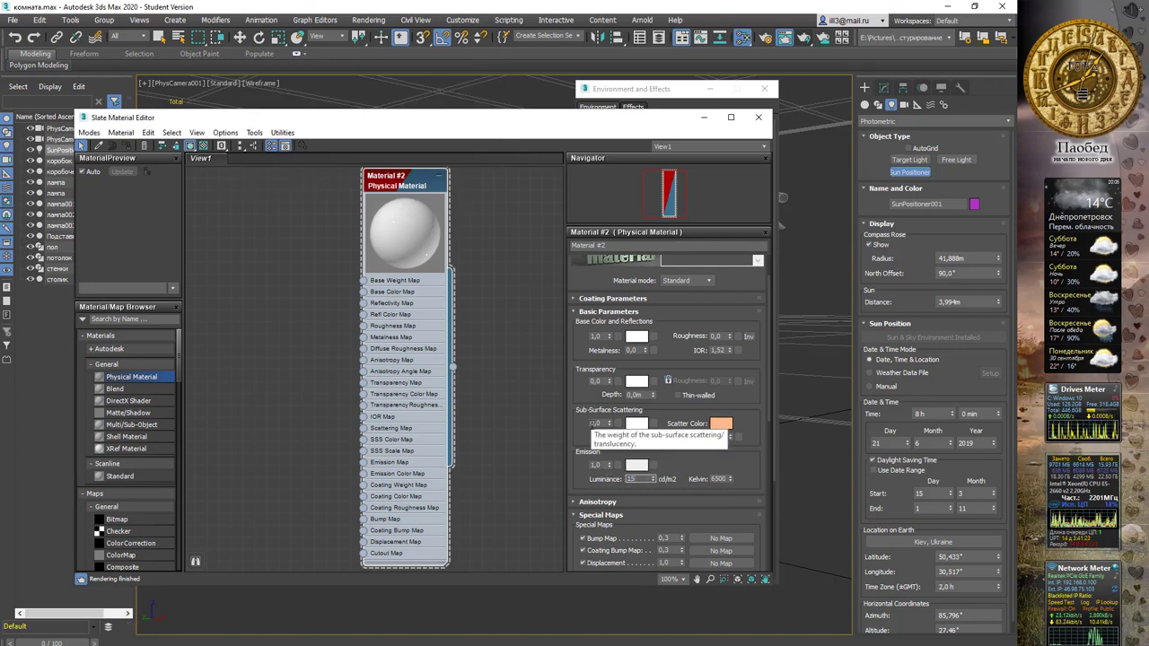
text(000)
key(Return)
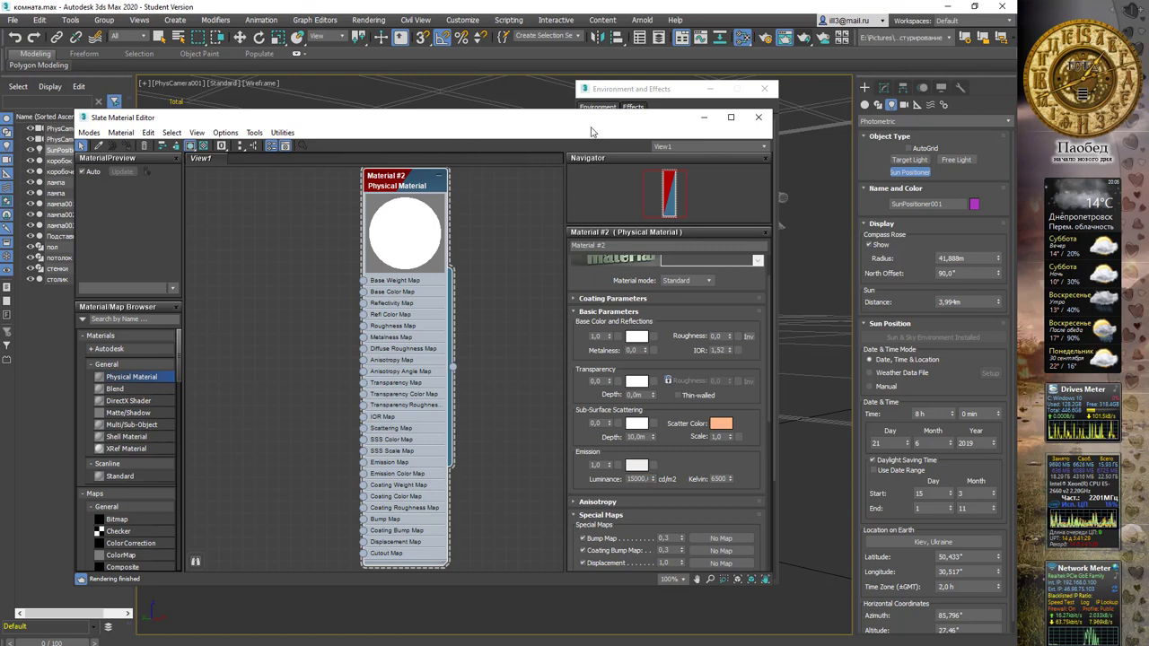
Step: Move the Slate editor down to reveal the render and close Environment and Effects
drag(560, 117, 645, 480)
click(764, 88)
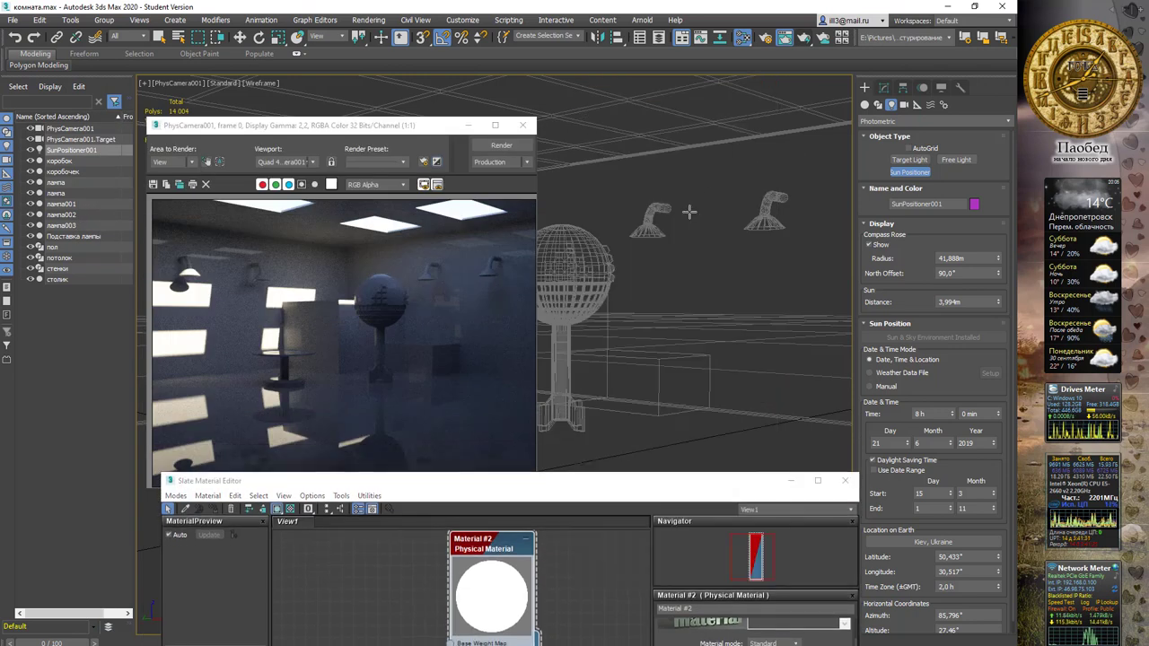
click(588, 251)
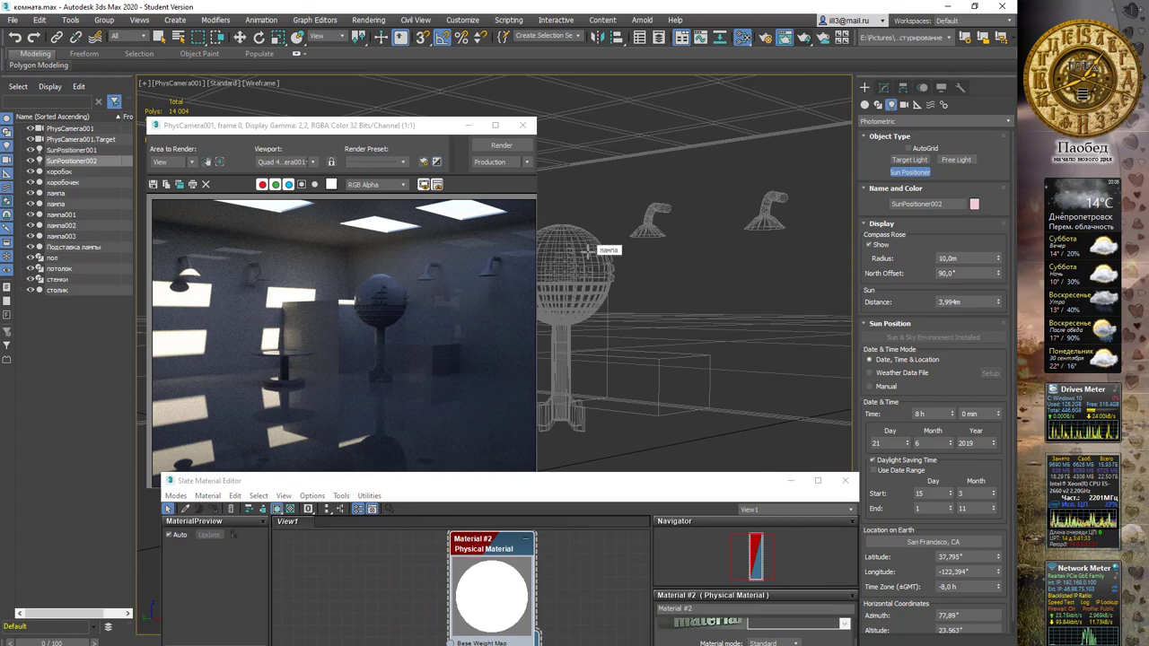
right_click(587, 251)
click(59, 182)
click(65, 192)
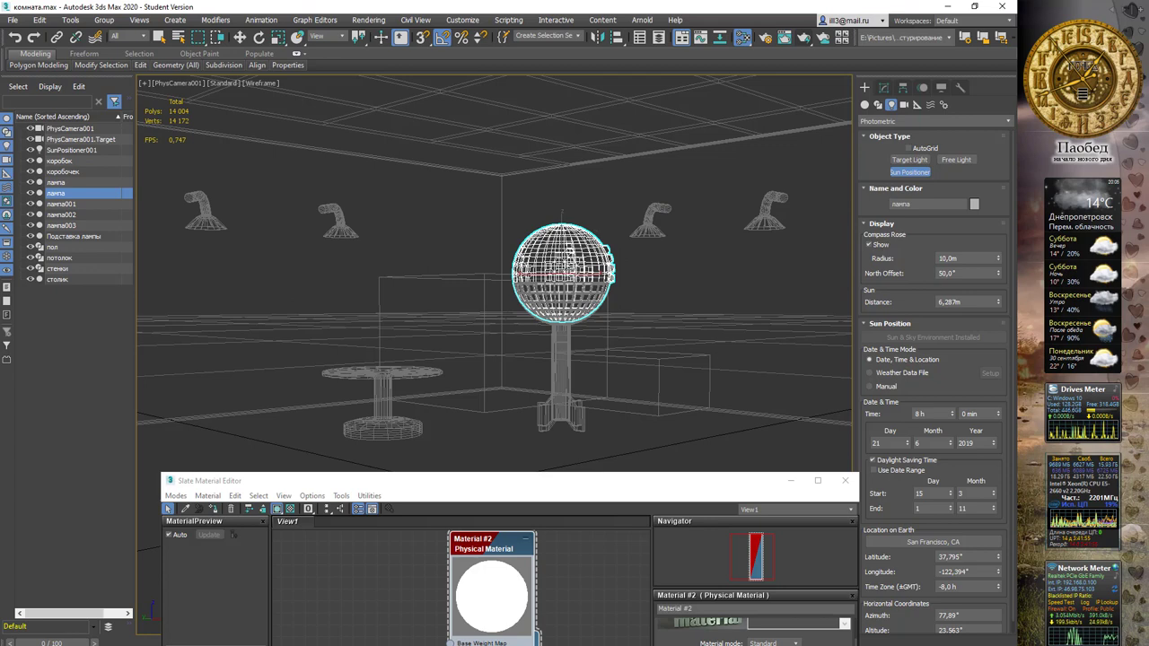
right_click(484, 544)
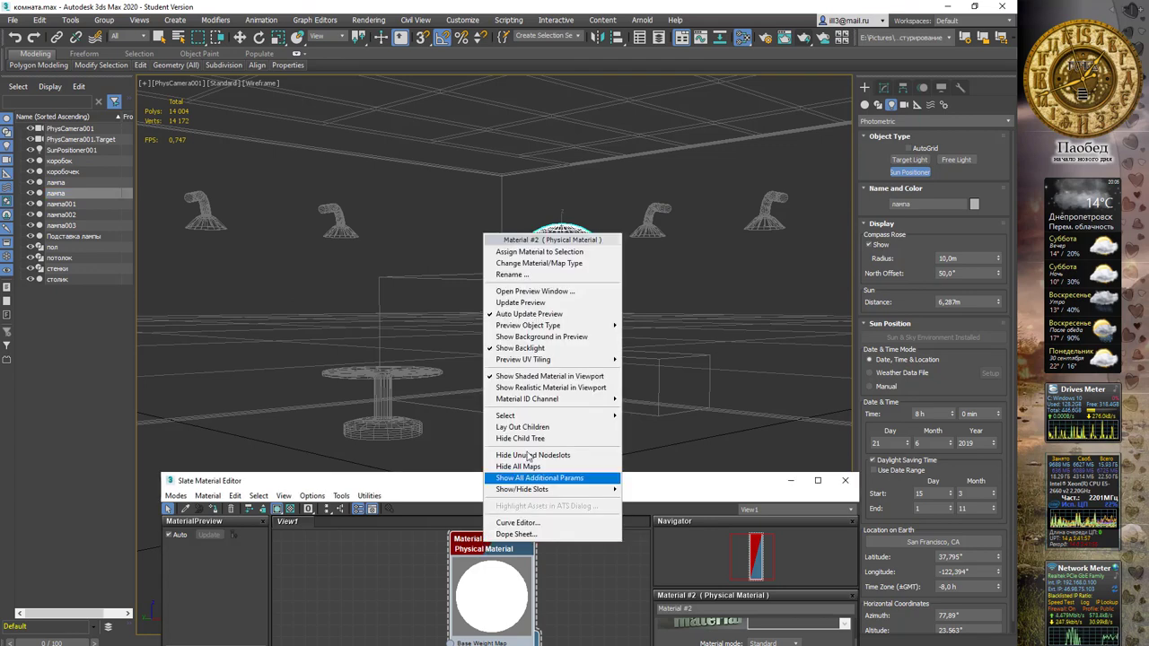
click(531, 252)
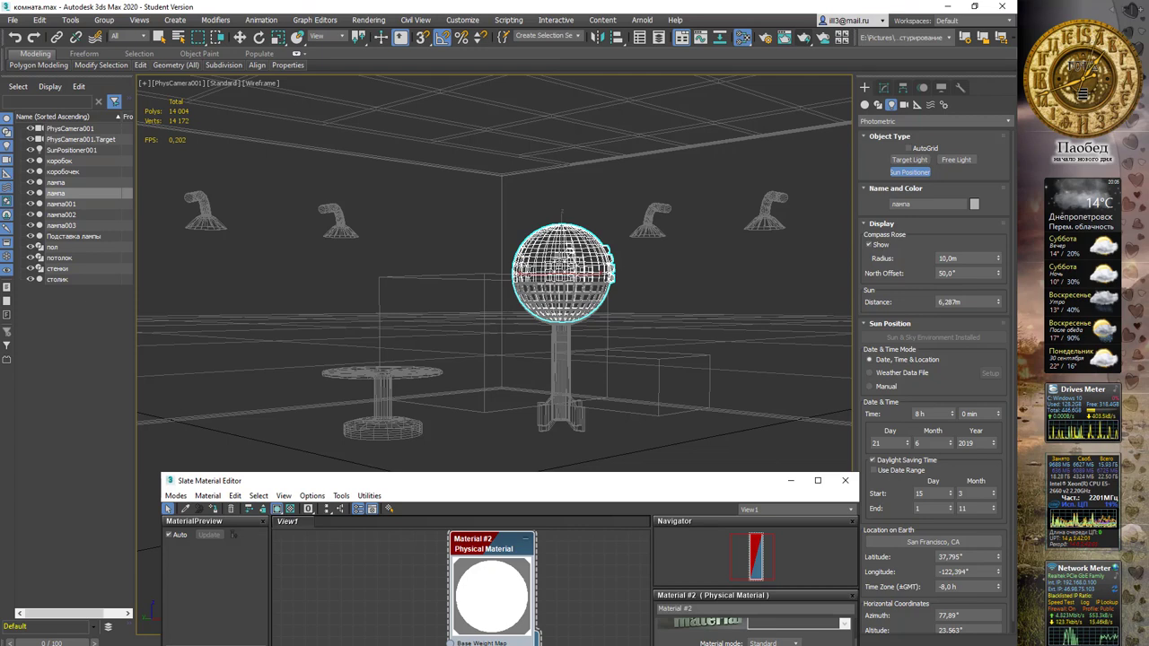
key(shift+q)
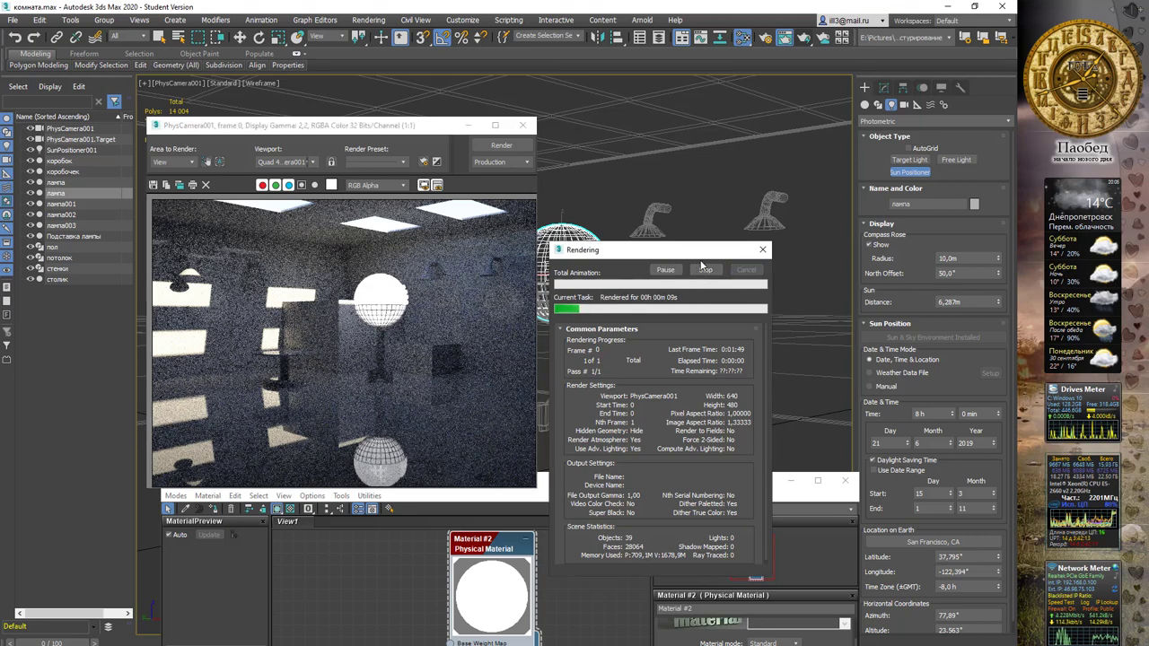
click(522, 125)
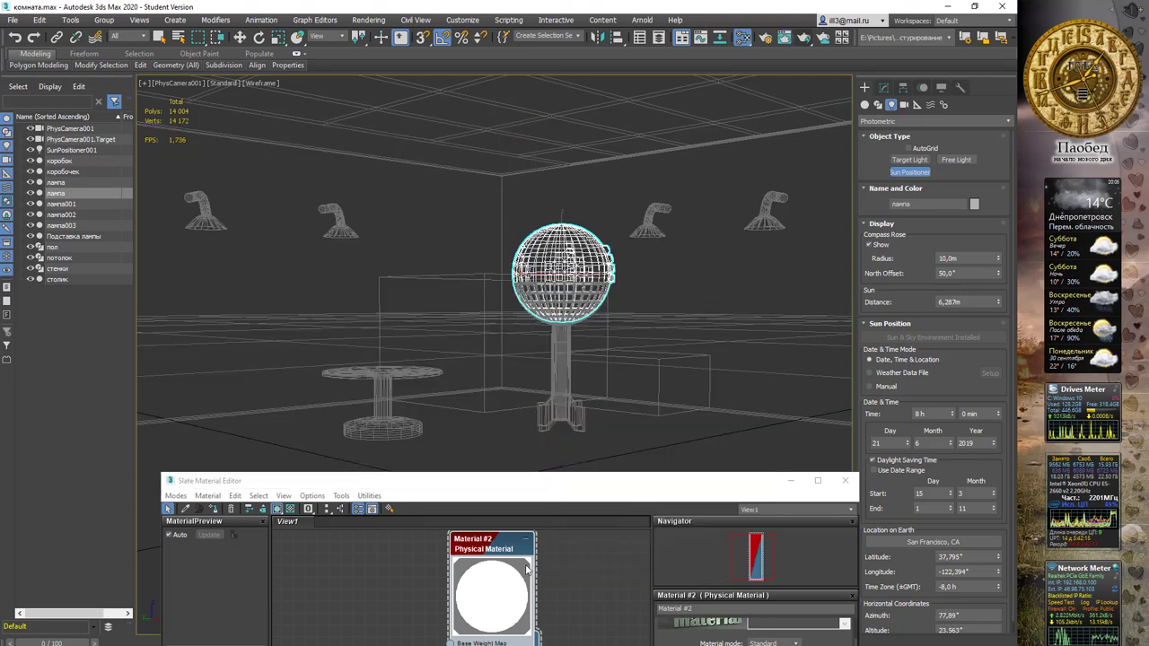
Step: Make the lamp's emission colour light green and reset its base colour weight to 0,0
drag(594, 491, 583, 125)
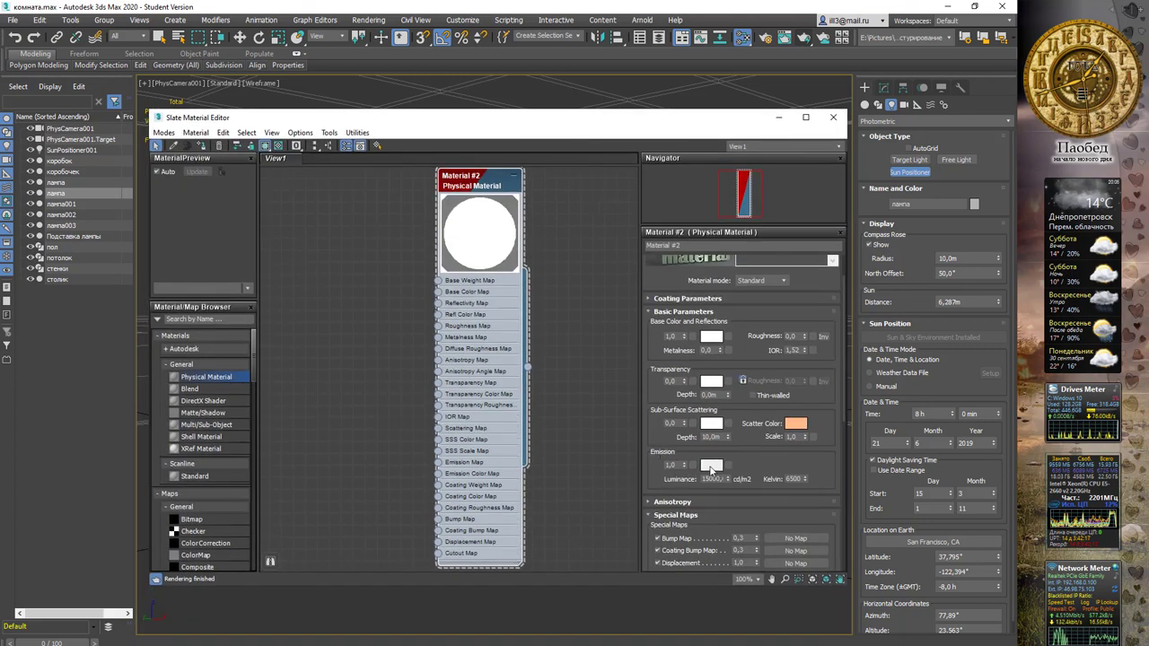
click(710, 465)
mouse_move(365, 54)
mouse_down()
mouse_move(534, 201)
mouse_move(642, 265)
mouse_up()
click(439, 248)
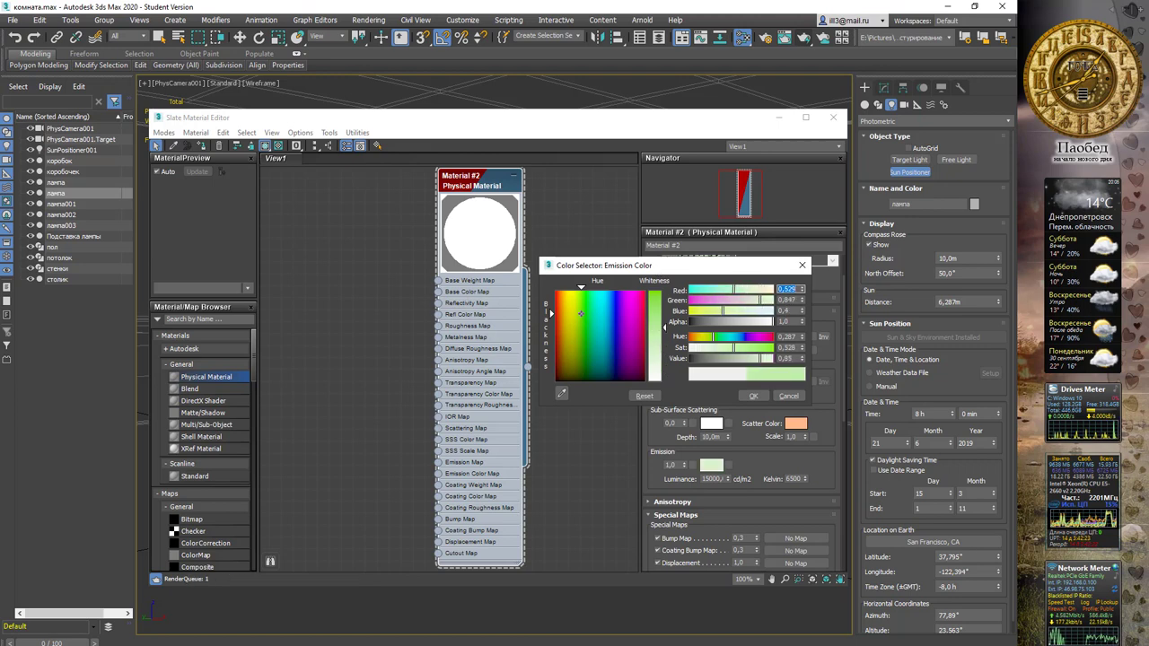
drag(661, 351, 662, 323)
drag(581, 313, 584, 309)
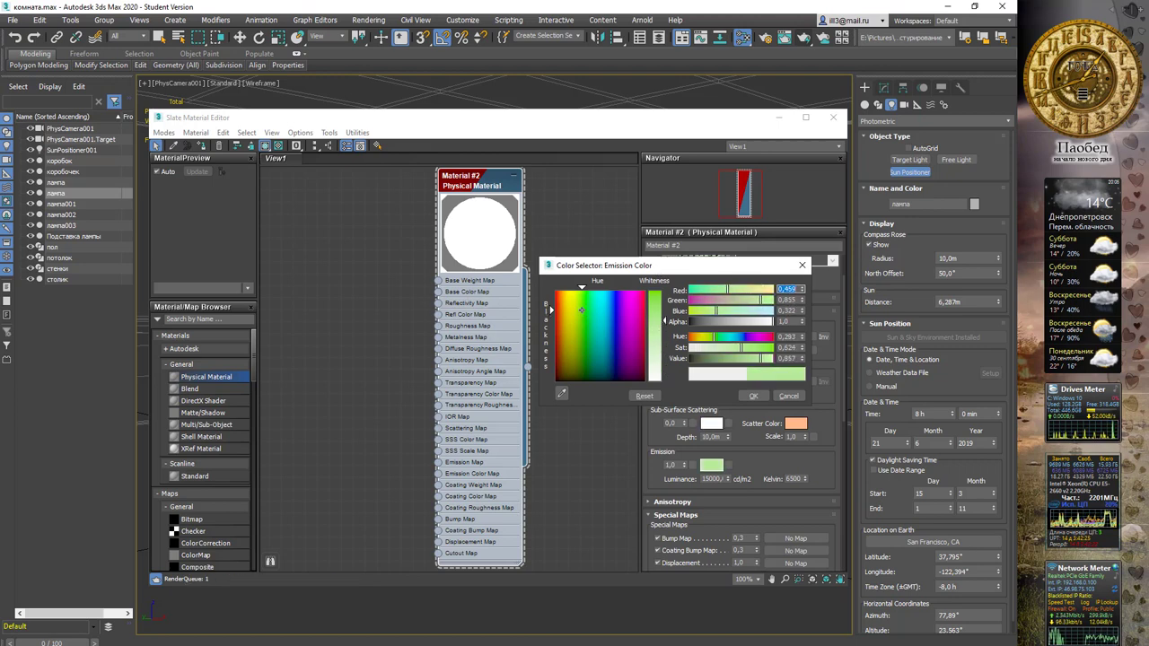
click(753, 396)
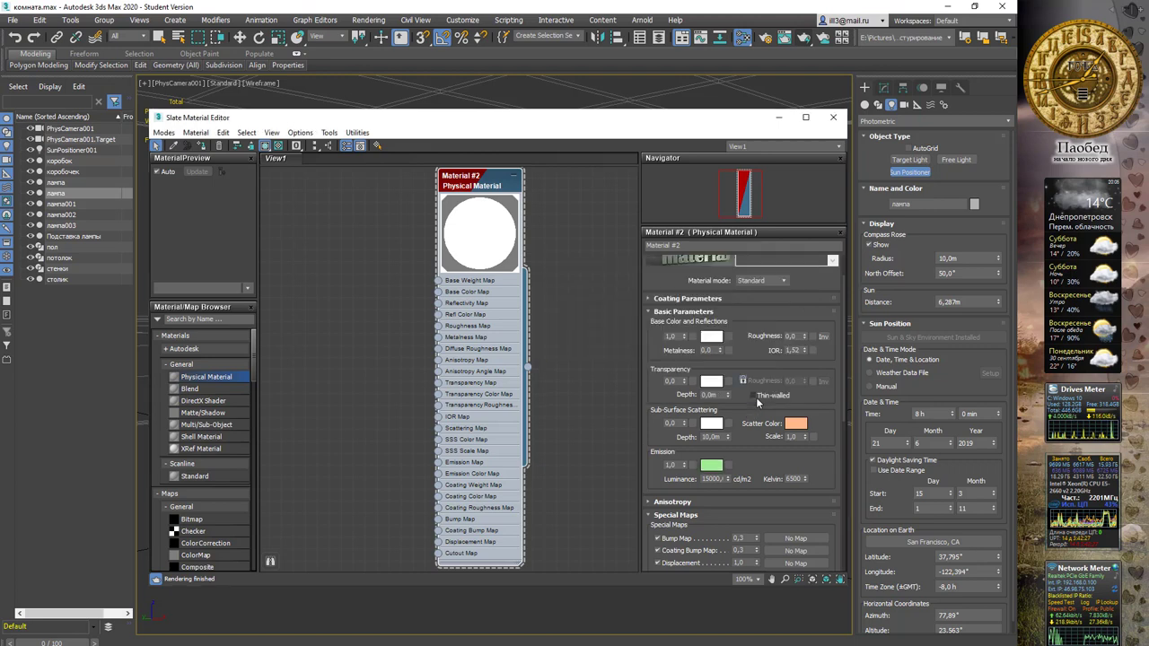
right_click(685, 339)
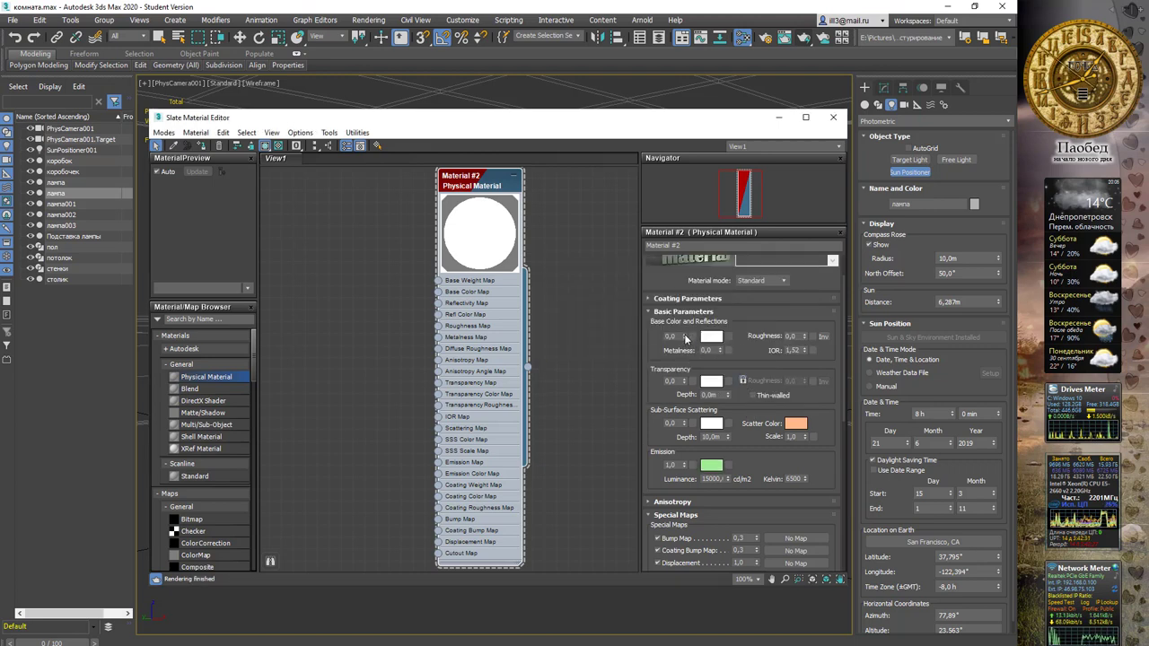
Step: Bring the emission luminance from 7000 down to 688,87 cd/m², then minimize the editor
click(712, 478)
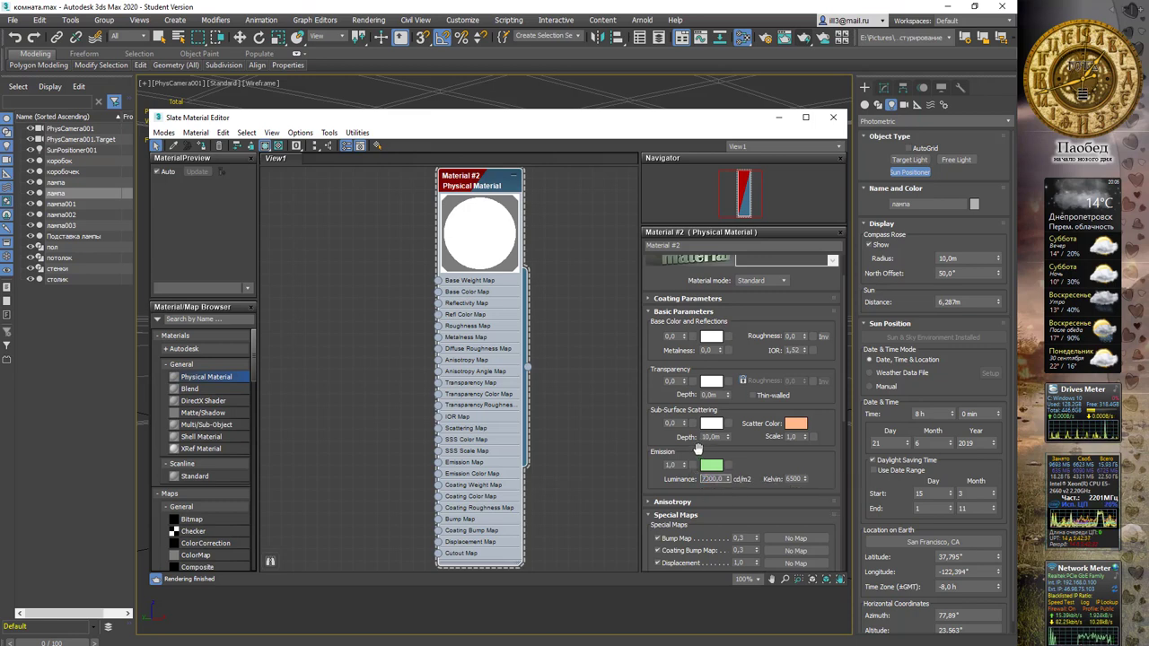
text(7000)
key(Return)
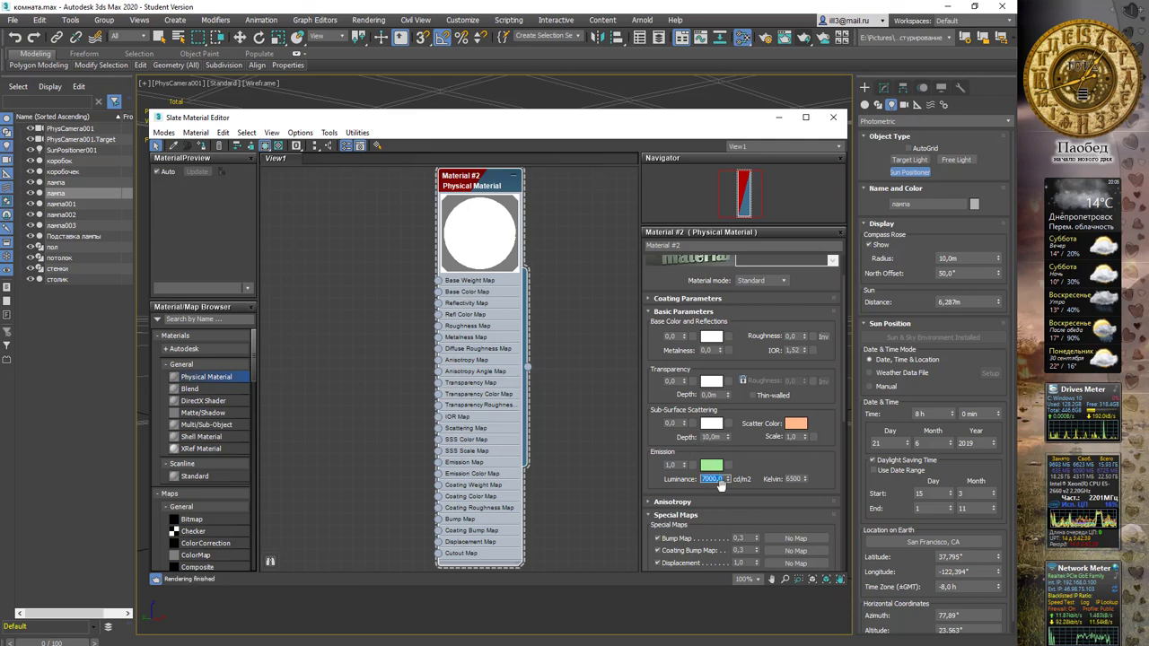
drag(727, 481, 725, 507)
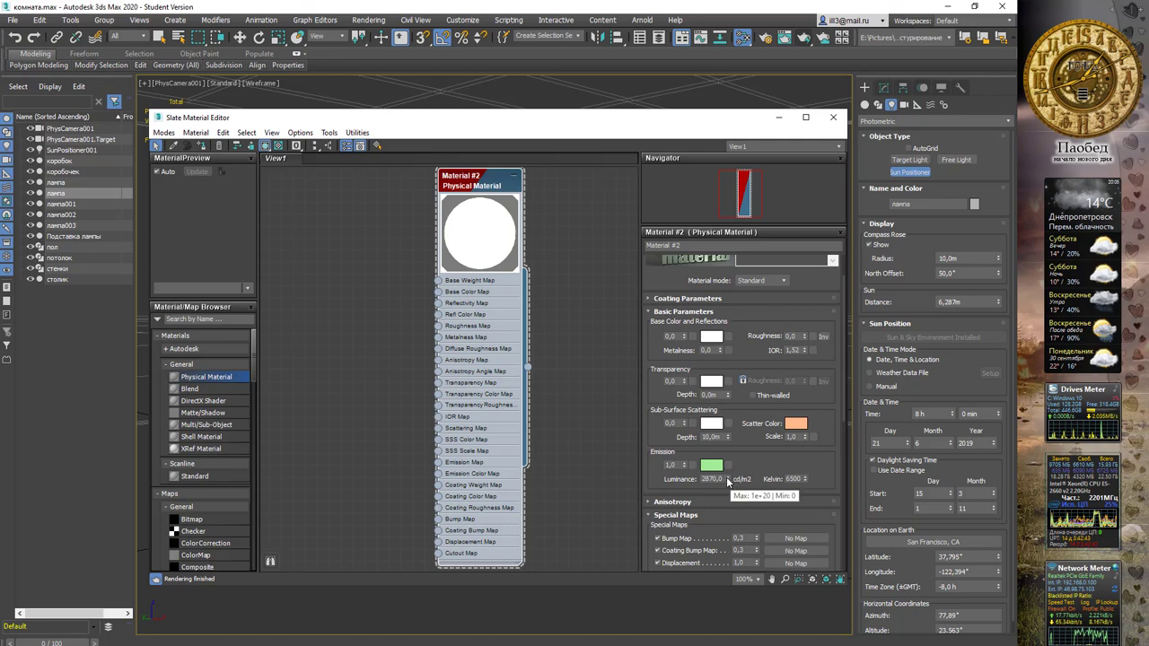
mouse_move(729, 481)
mouse_down()
mouse_move(732, 531)
mouse_move(727, 472)
mouse_up()
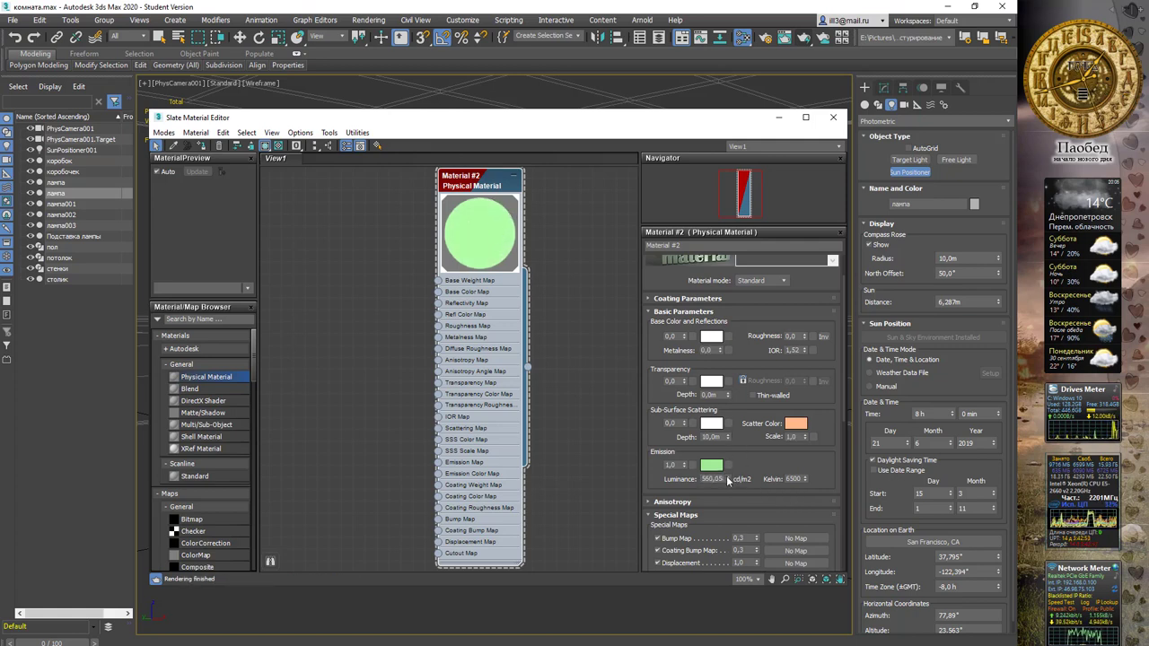
drag(728, 481, 728, 463)
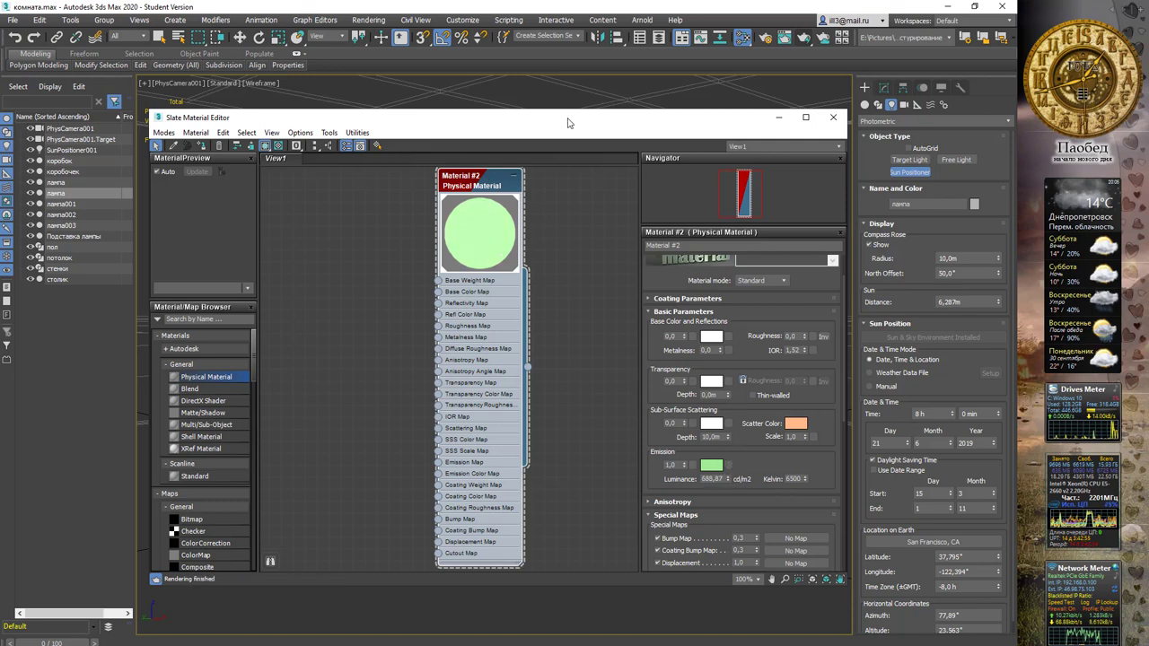
click(778, 117)
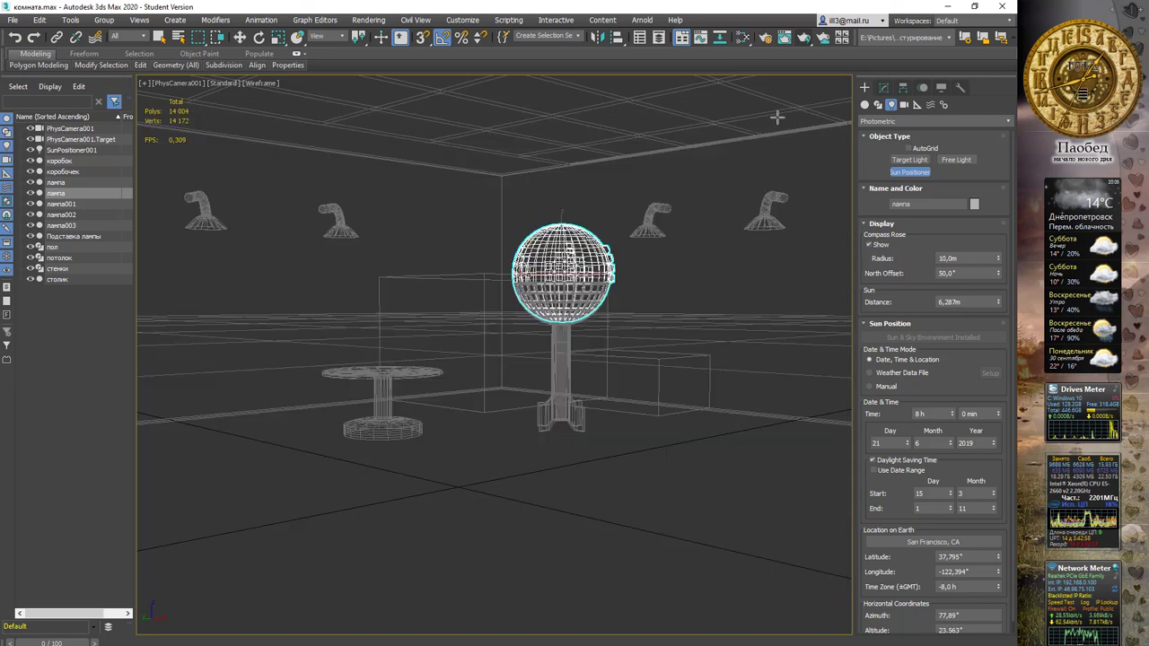
Step: Run a quick test render showing the green-glowing lamp, cancel it, and reopen the material editor
click(804, 39)
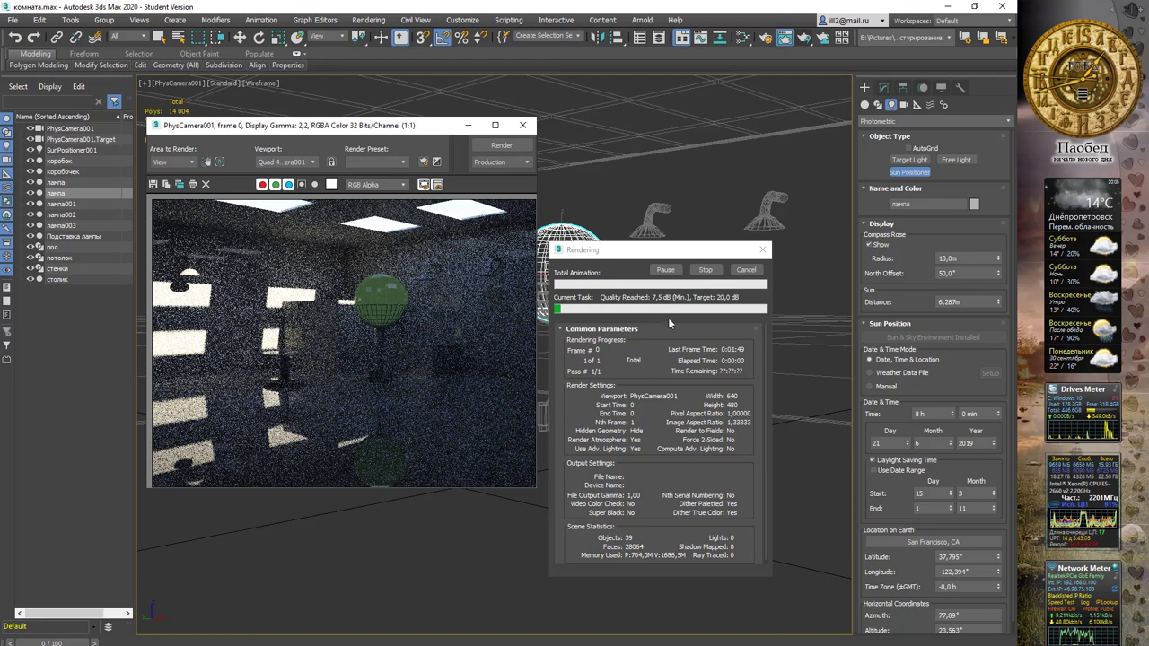
click(748, 271)
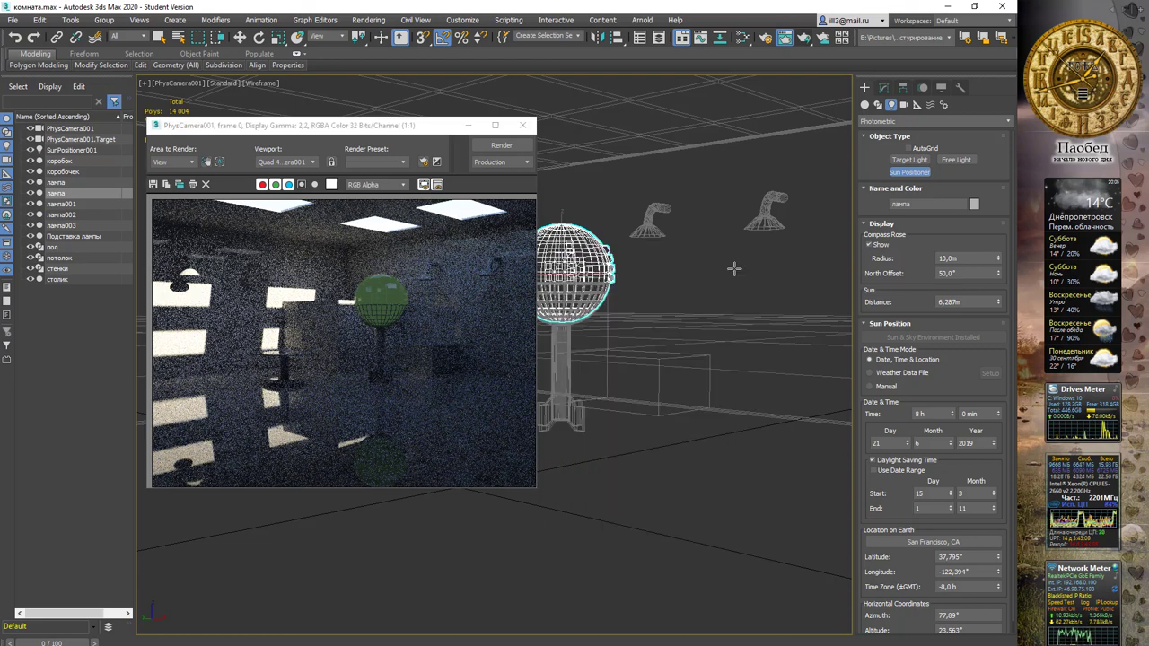
key(m)
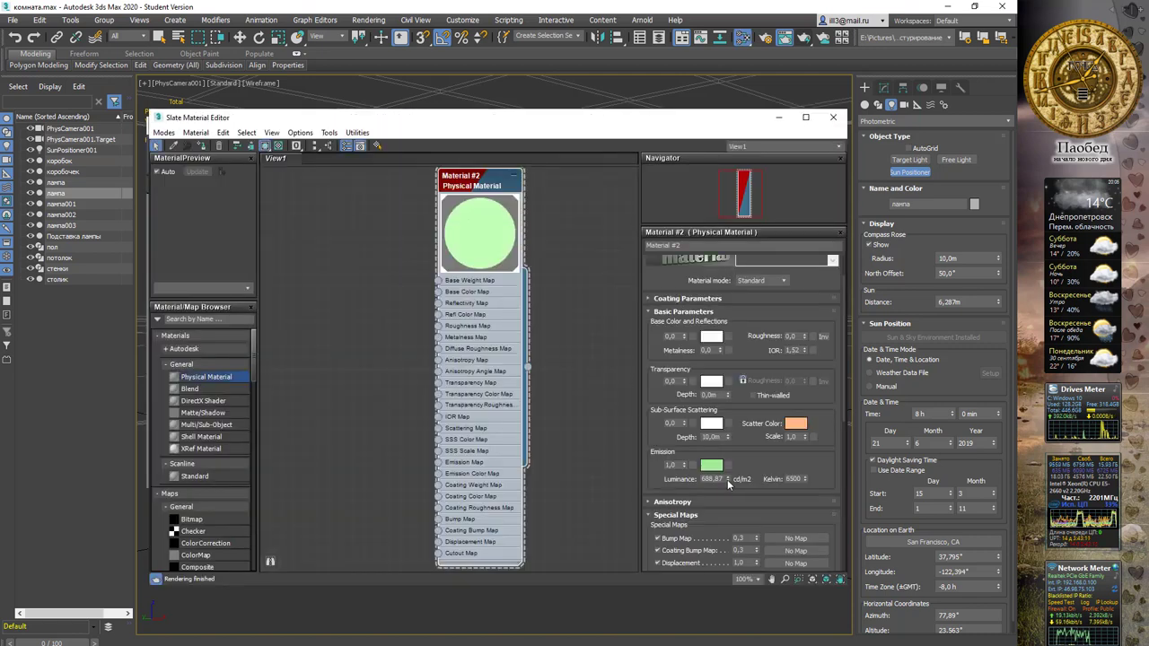
Step: Raise the lamp's emission luminance to 2761,6 cd/m², render, and close the render windows
drag(727, 479, 725, 428)
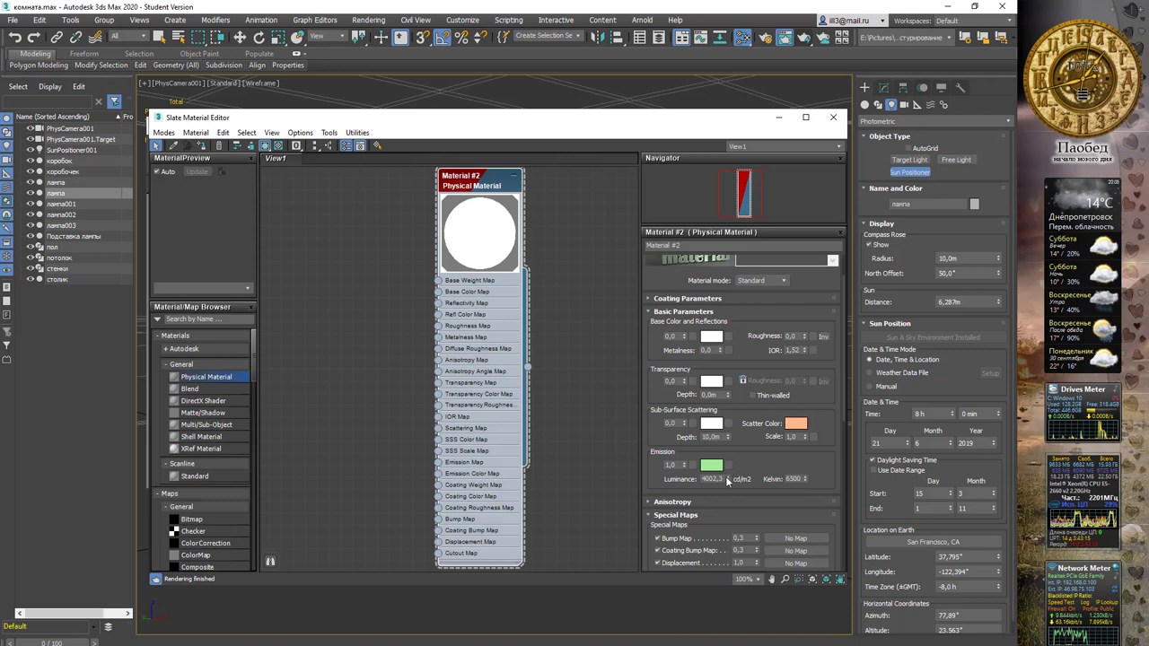
drag(727, 482, 729, 493)
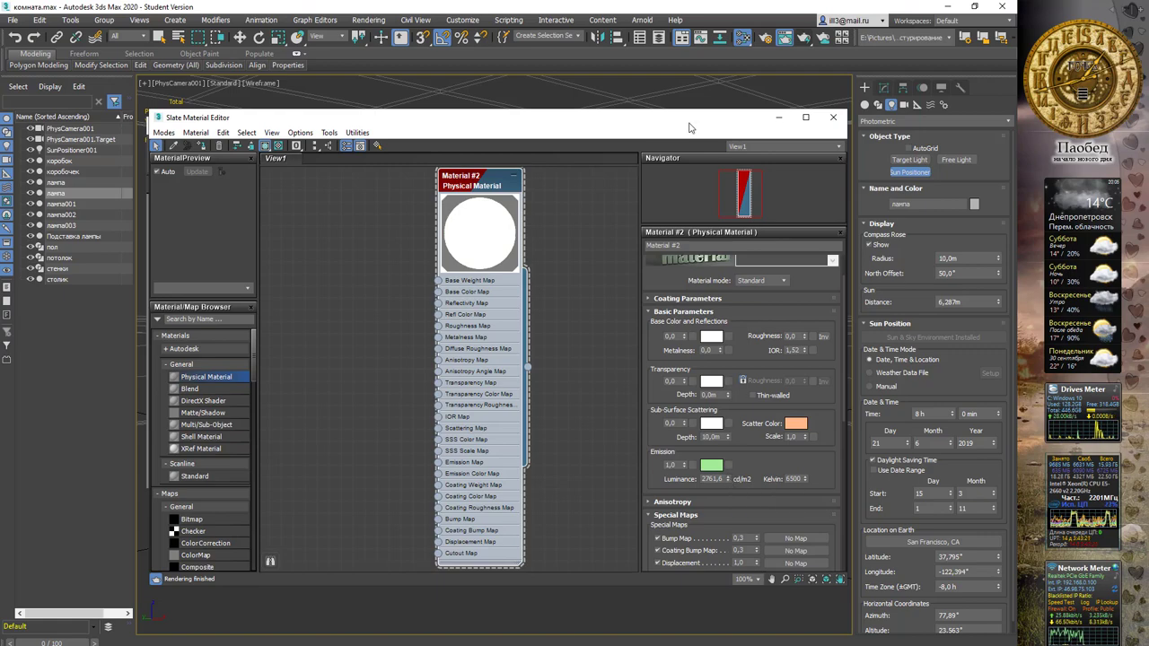
key(shift+q)
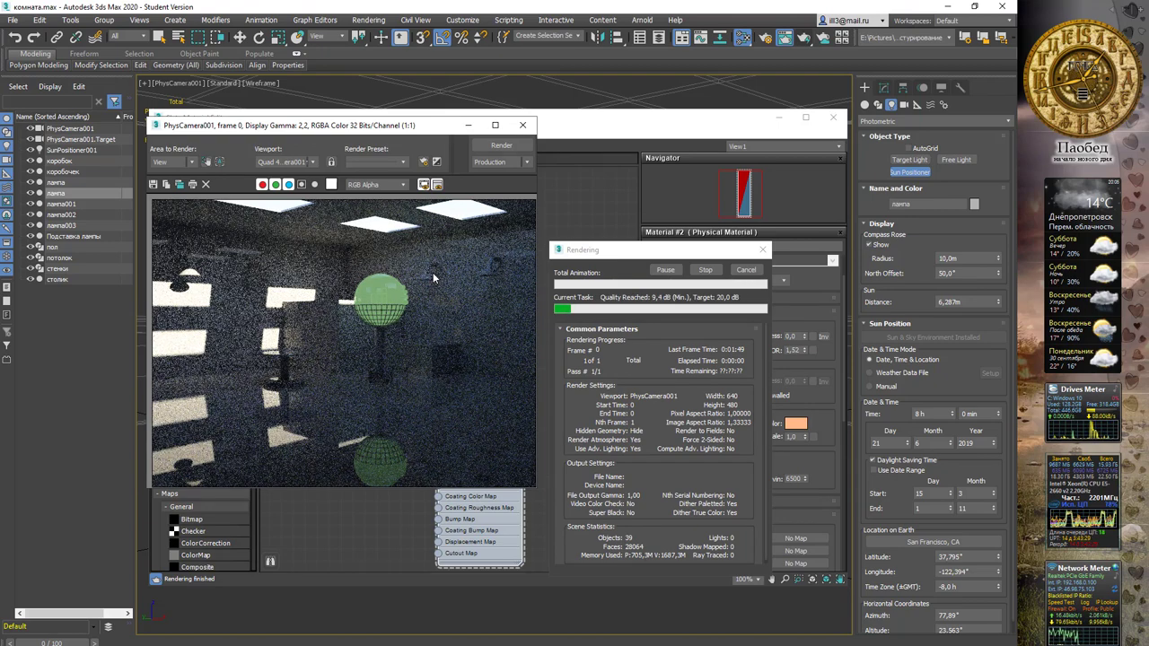
click(762, 250)
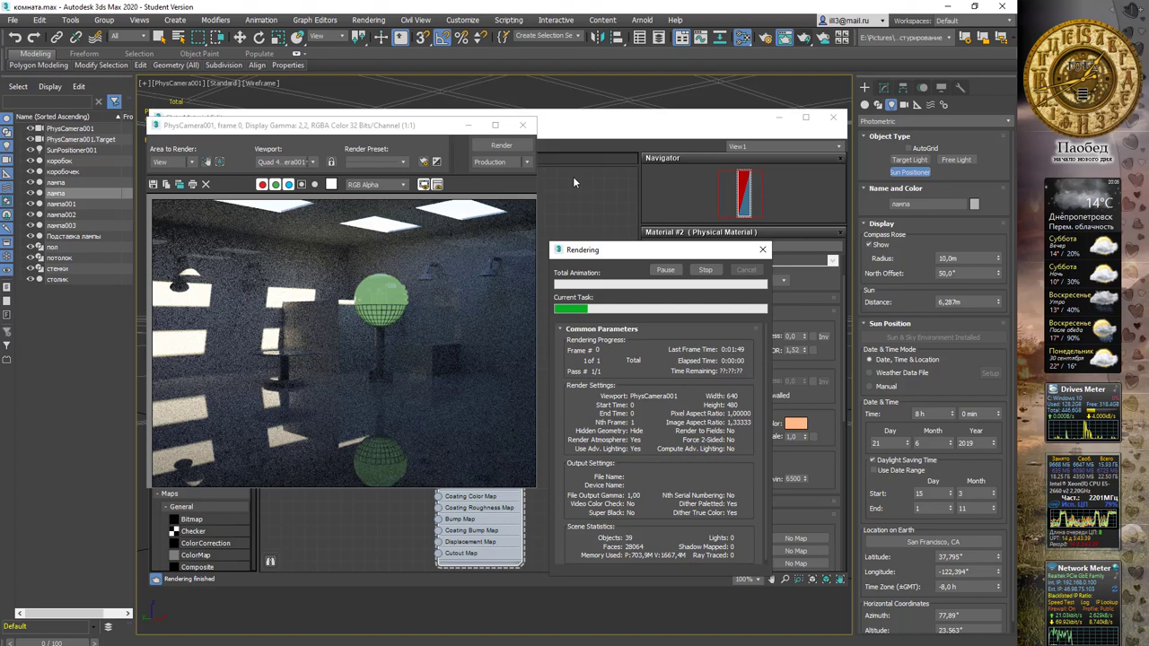
click(522, 125)
Step: Create a TextPlus object reading 'Роботу виконав, ст.гр. 132' plus the student's name
click(832, 118)
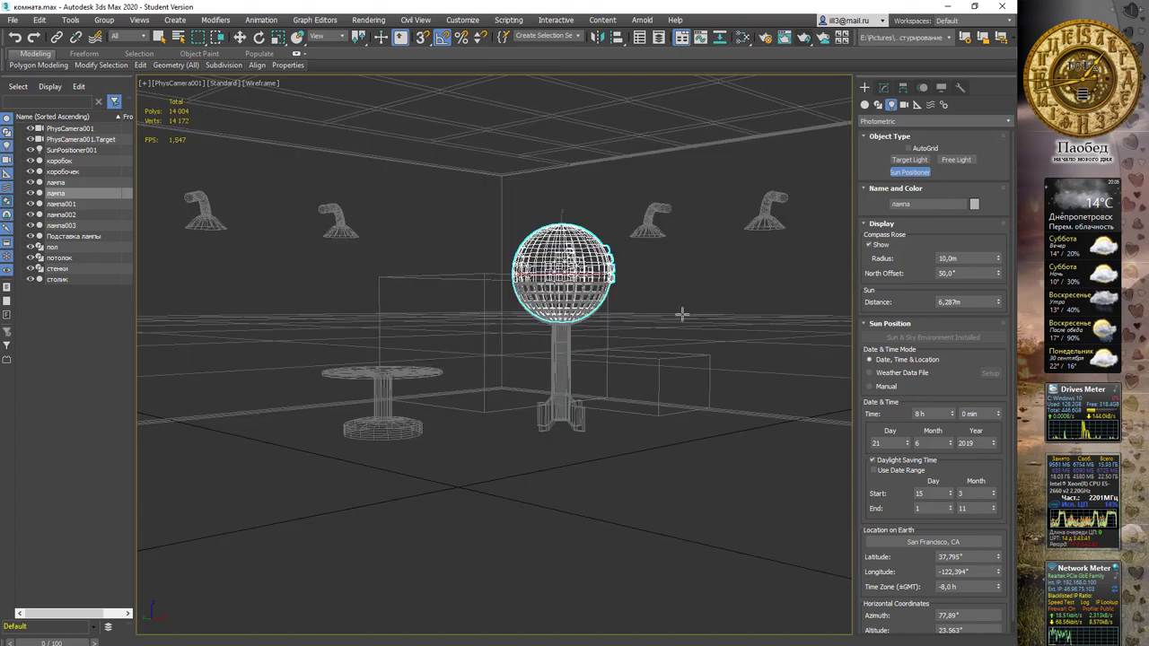
click(864, 104)
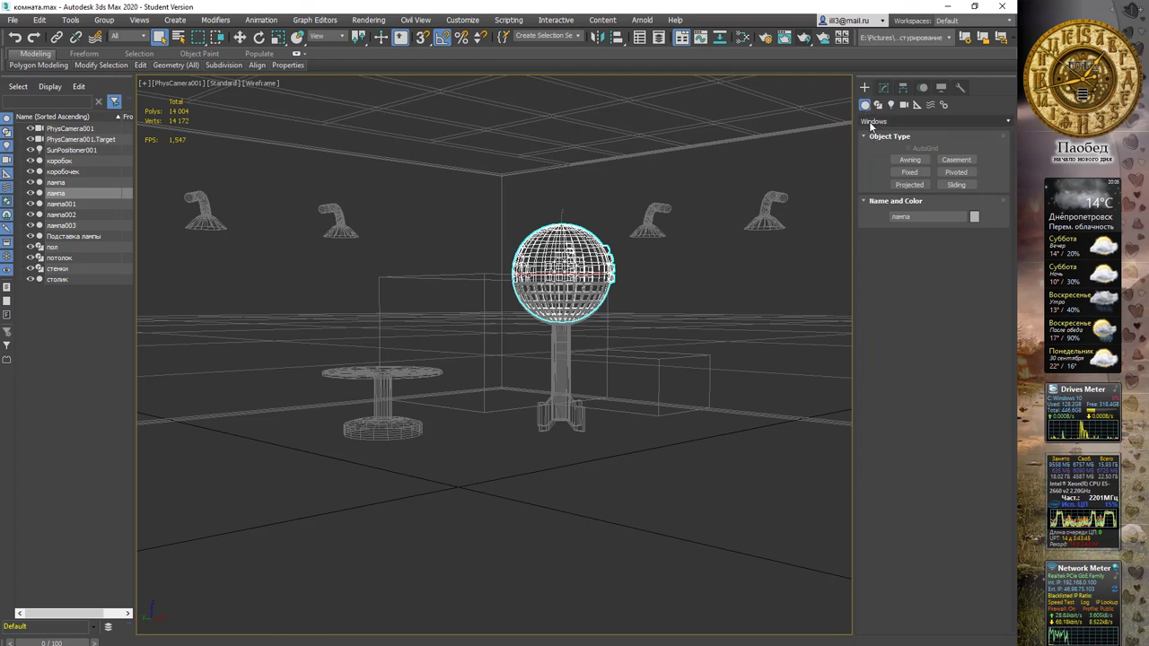
click(933, 120)
click(916, 131)
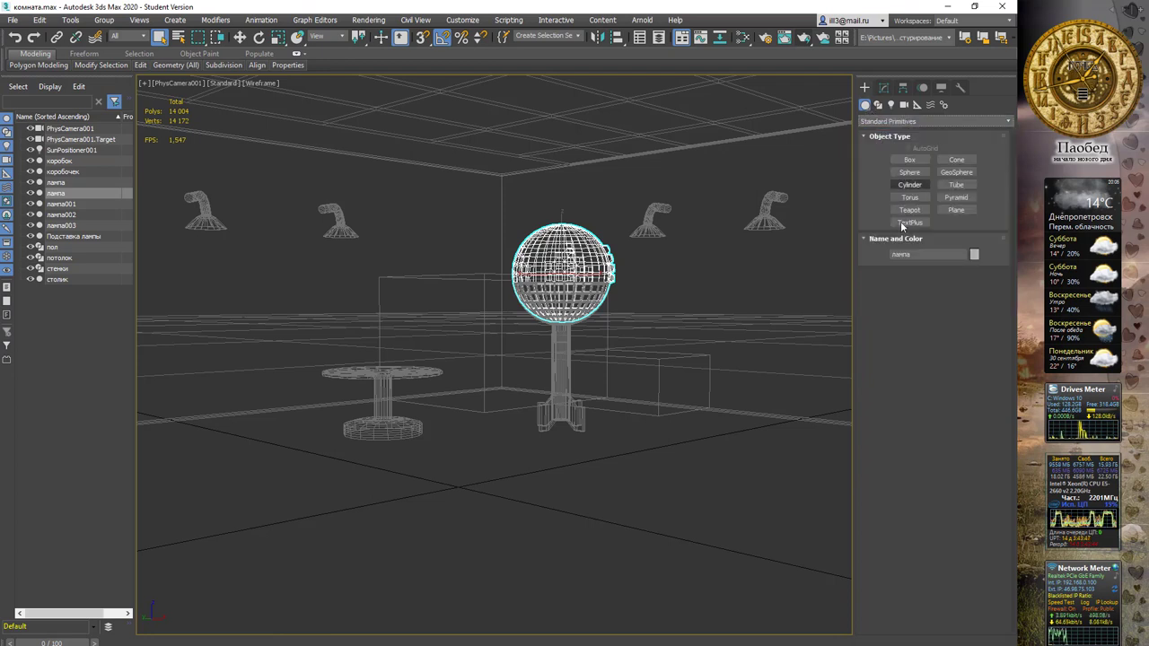
click(920, 225)
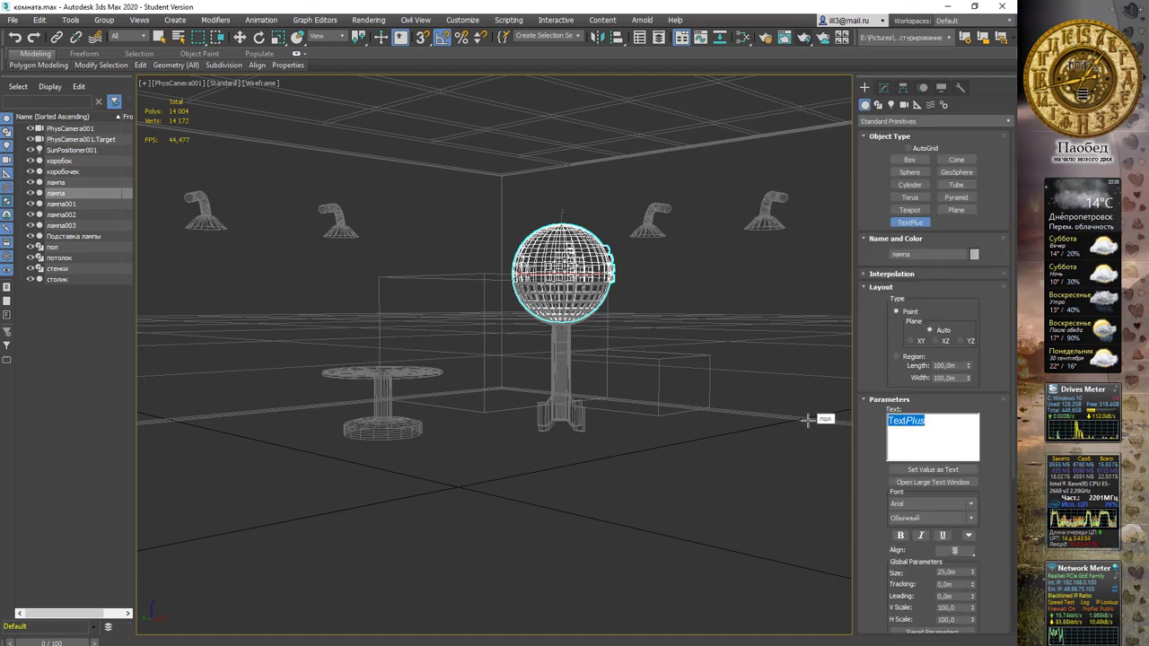
text(Роботу виконав)
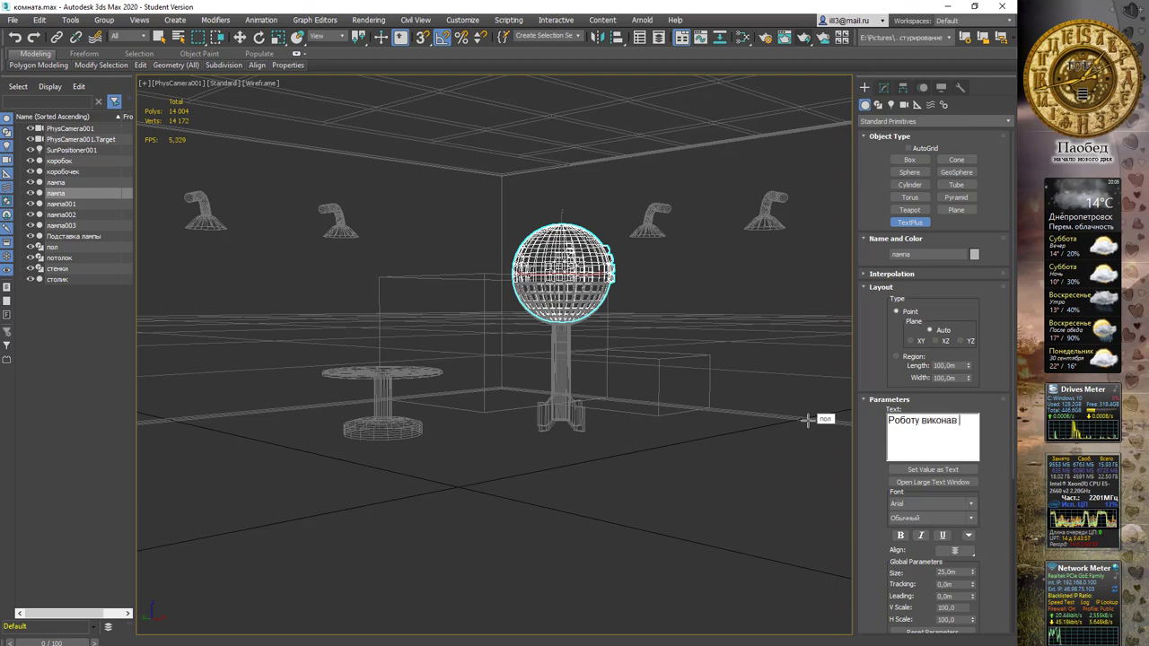
text(ст.гр)
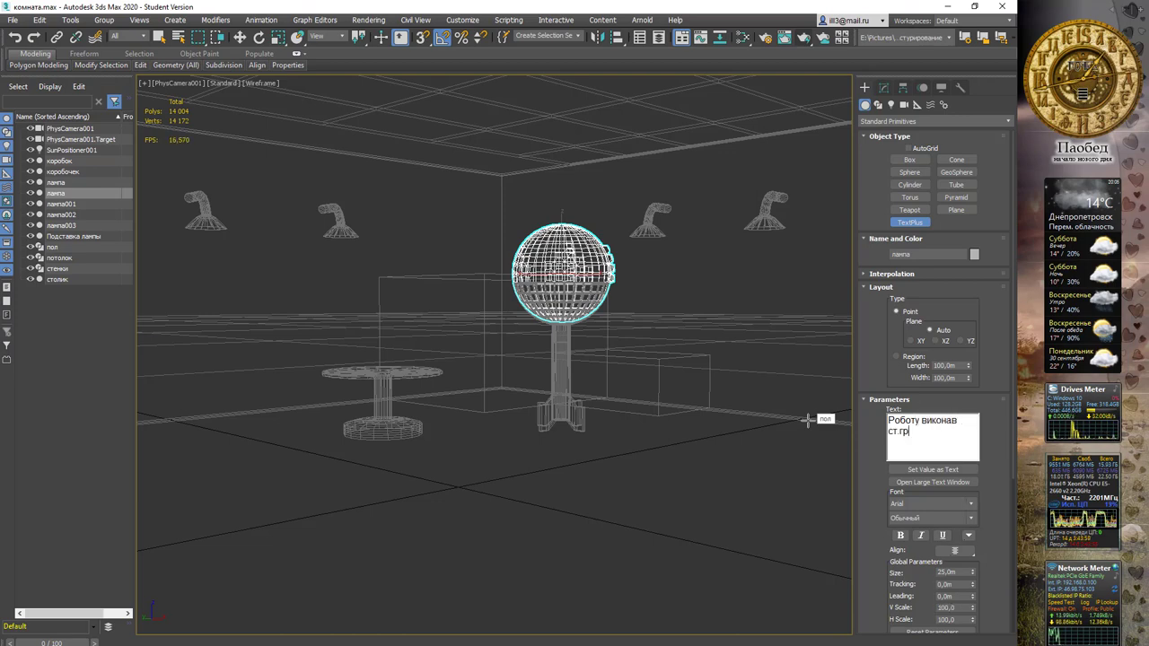
text(. 1)
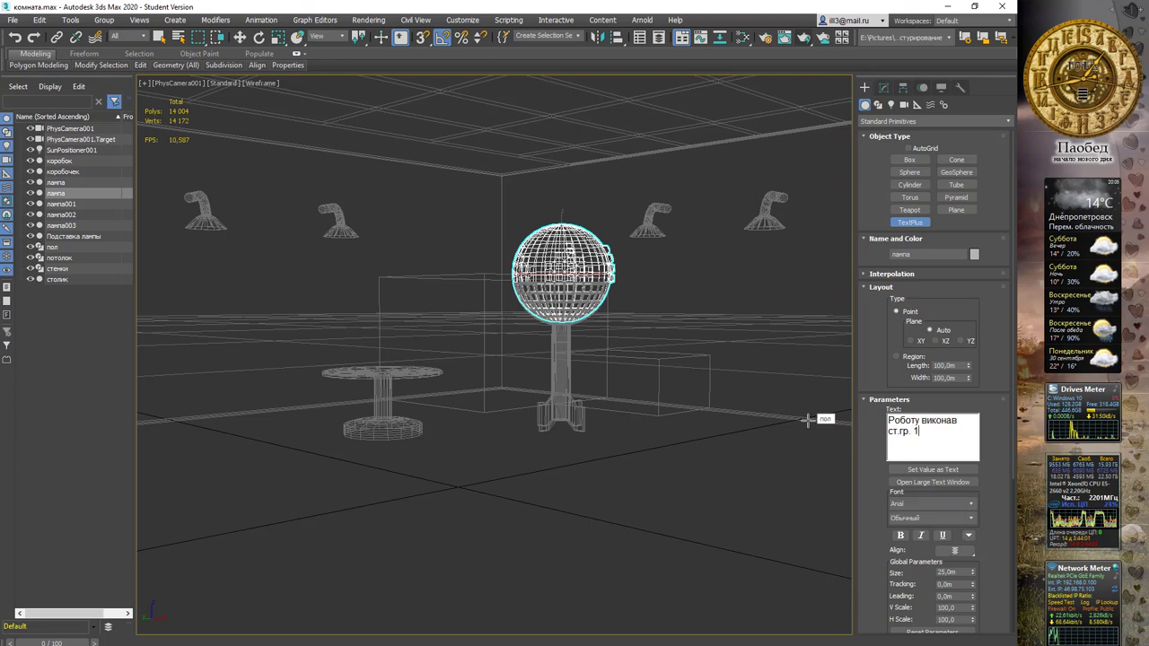
text(32В)
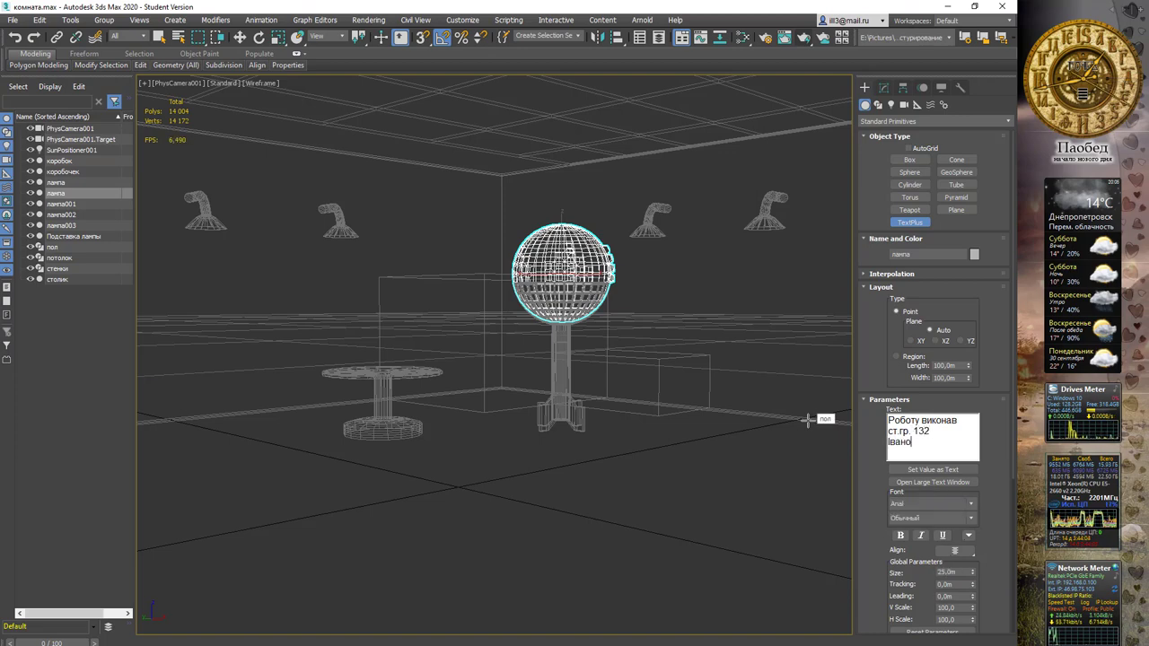
text(в Ів)
text(ан)
key(Return)
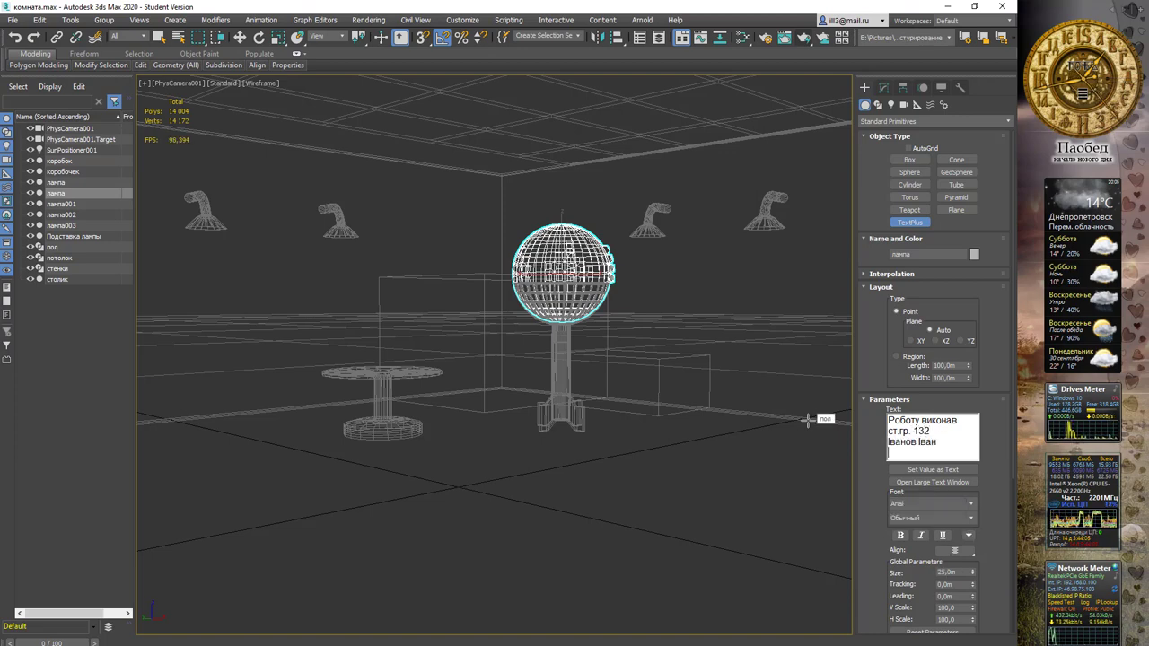
Step: Place the TextPlus caption on the floor and shrink its letter size to 0.79m
click(399, 505)
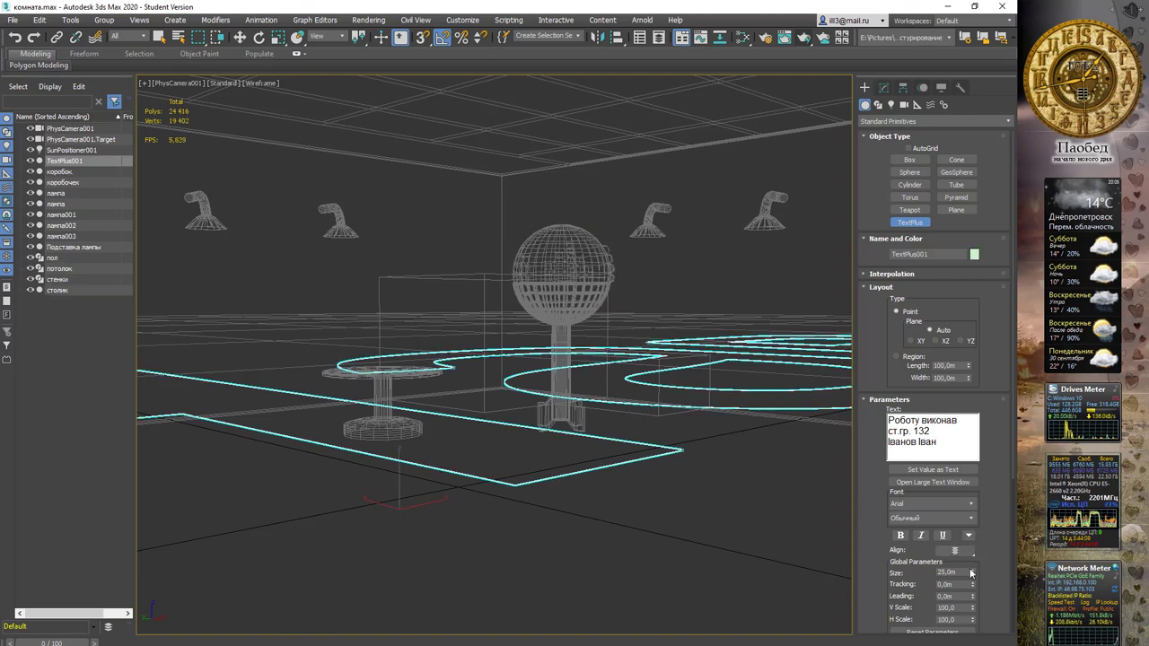
mouse_move(971, 573)
mouse_down()
mouse_move(980, 643)
mouse_move(988, 633)
mouse_up()
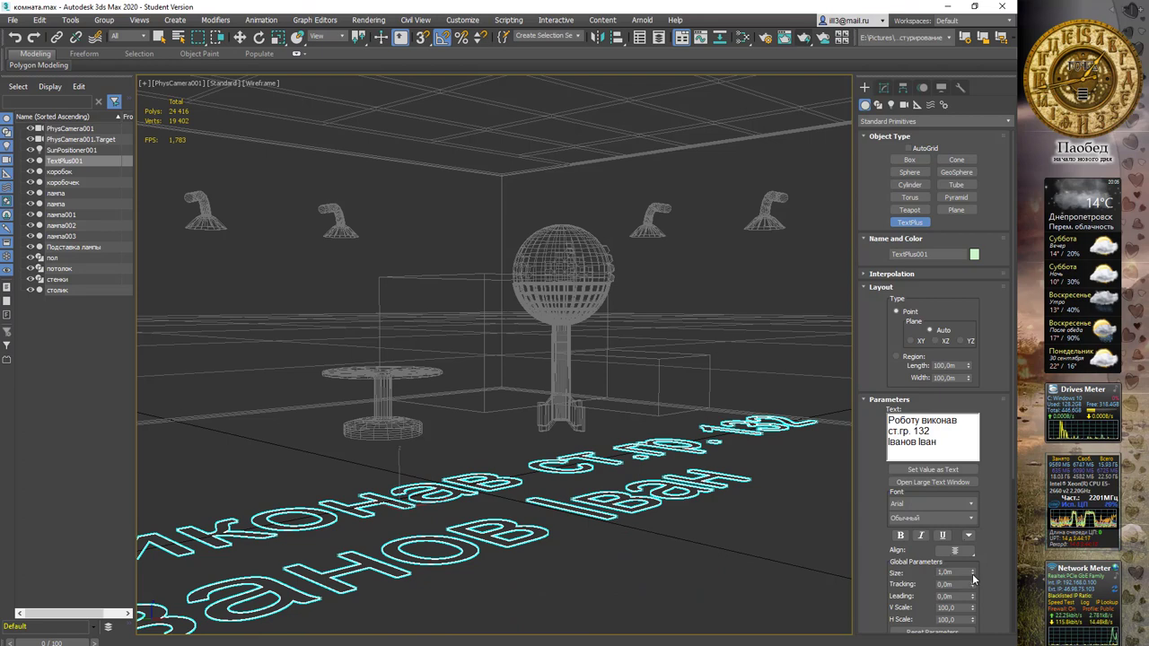
drag(973, 574, 971, 575)
Step: Extrude the caption letters to 0.05m for thick 3D lettering
scroll(963, 577, down, 1)
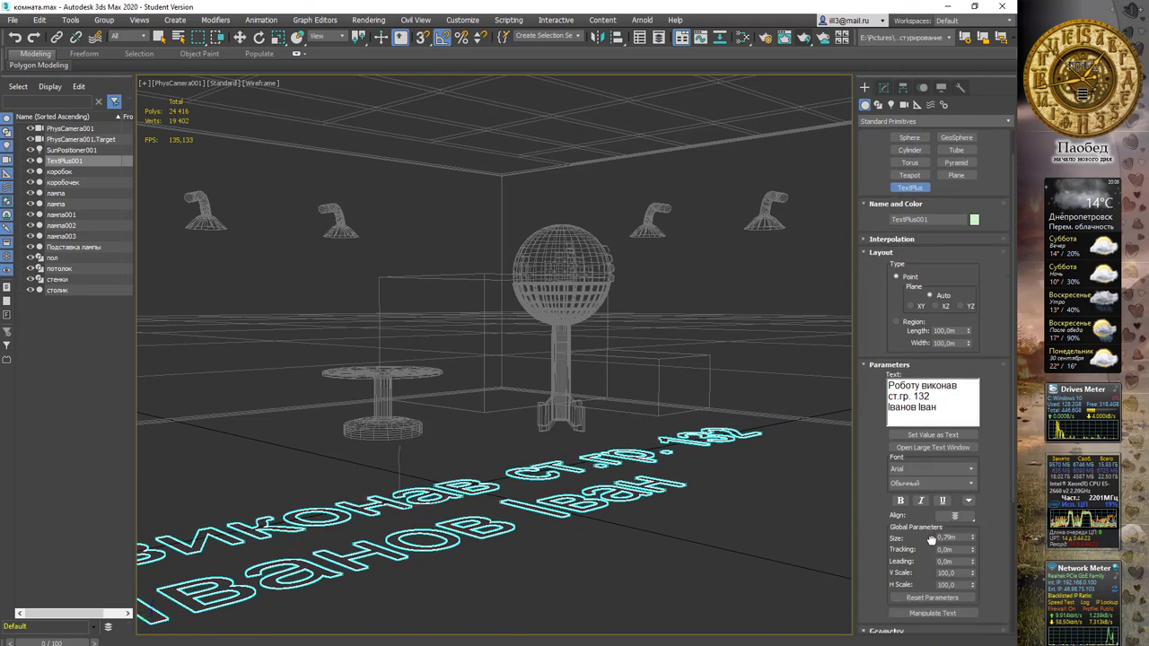
scroll(963, 577, down, 2)
scroll(963, 577, down, 1)
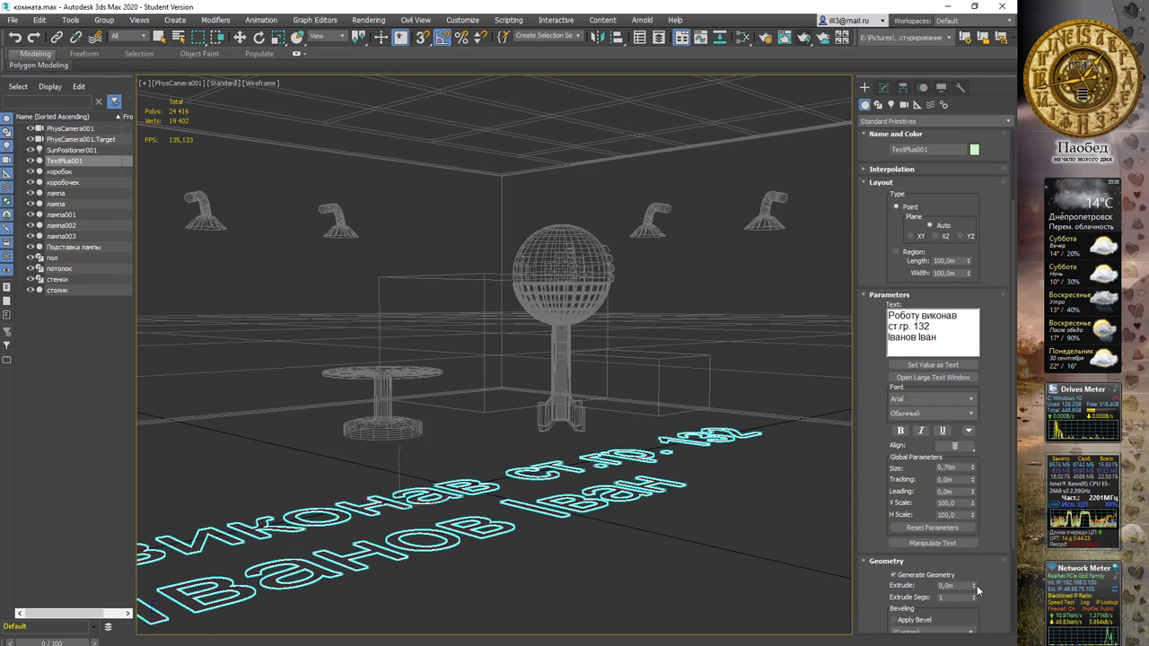
click(976, 585)
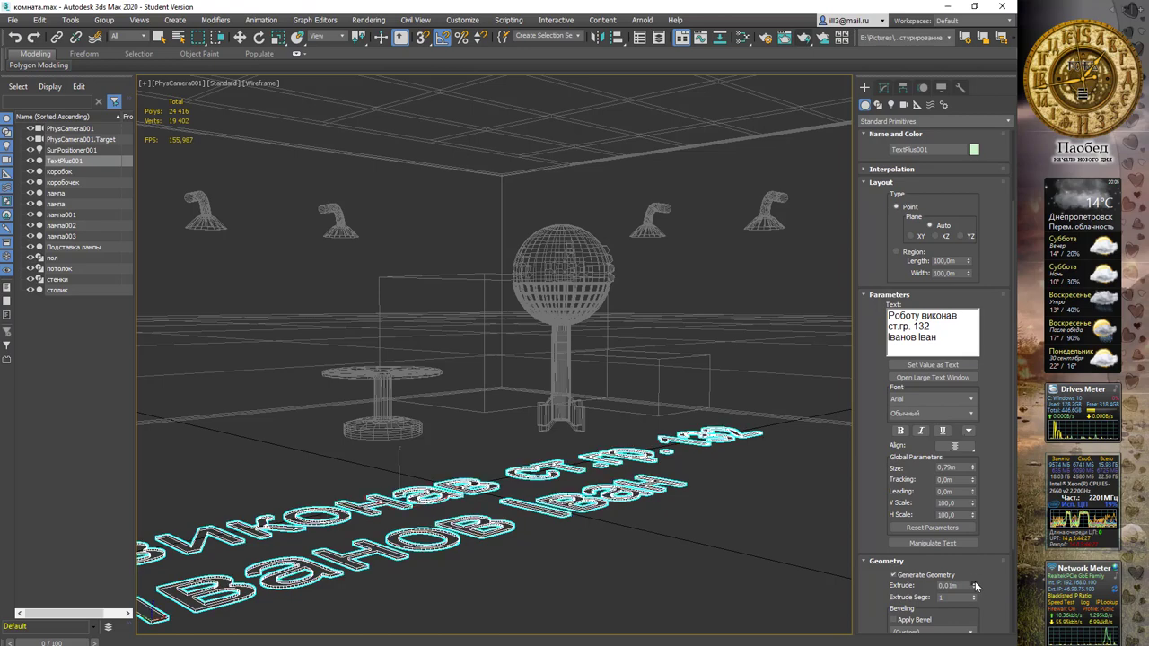
drag(975, 585, 974, 581)
Step: Rotate the caption upright about its X axis and show shaded faces with edges
key(e)
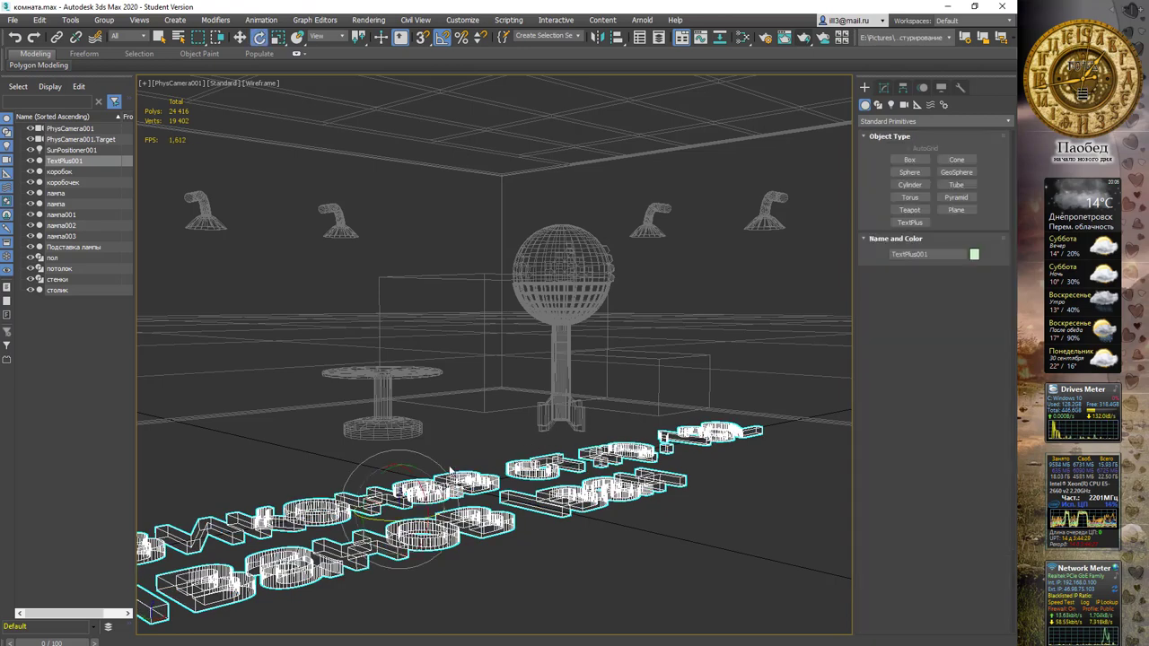
mouse_move(415, 474)
mouse_down()
mouse_move(418, 489)
mouse_move(404, 477)
mouse_move(401, 384)
mouse_move(409, 357)
mouse_move(446, 340)
mouse_up()
key(w)
key(F3)
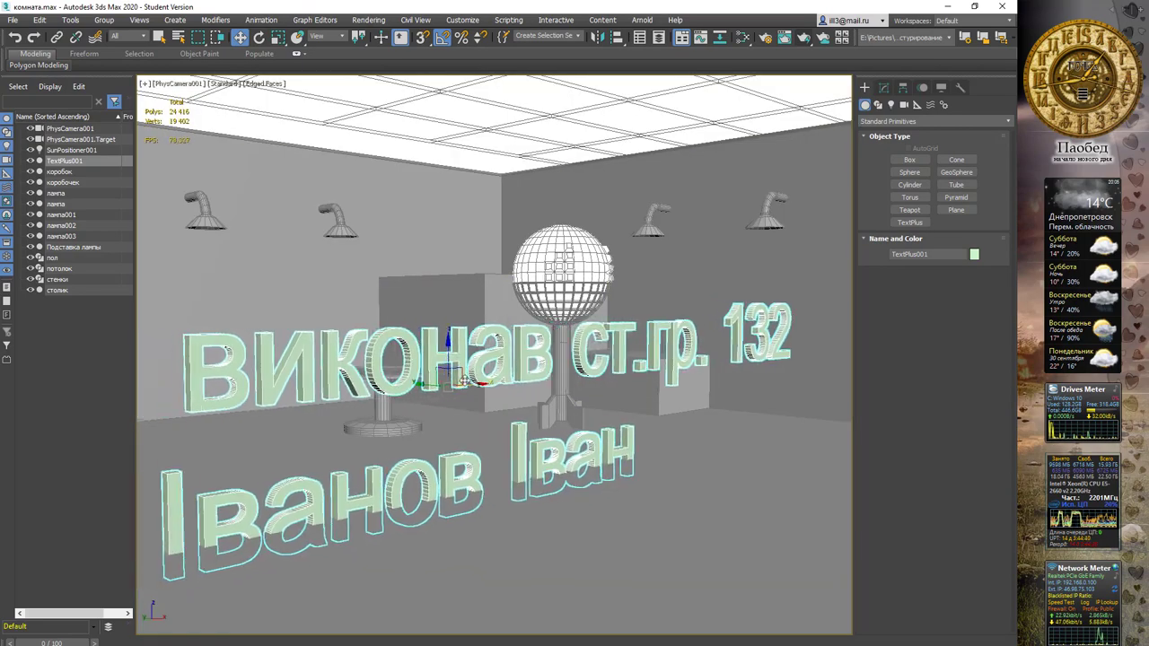
Step: Reduce the caption's letter size to 0.43m in Modify and reopen the Slate Material Editor
click(883, 87)
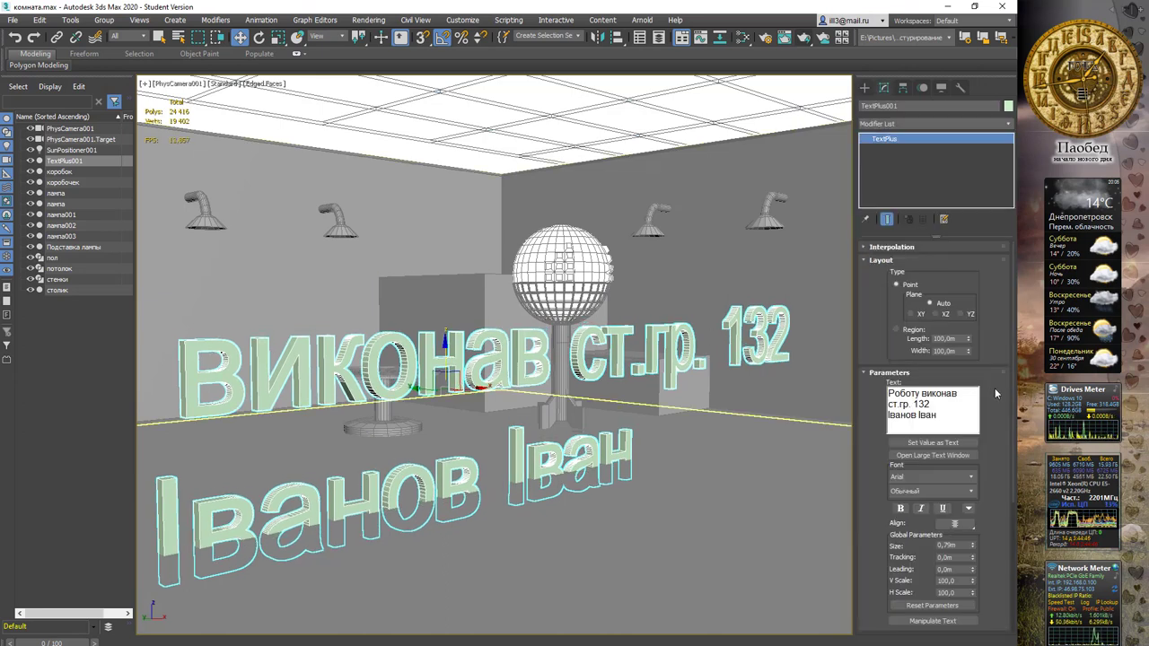
drag(971, 549, 971, 553)
drag(445, 342, 557, 400)
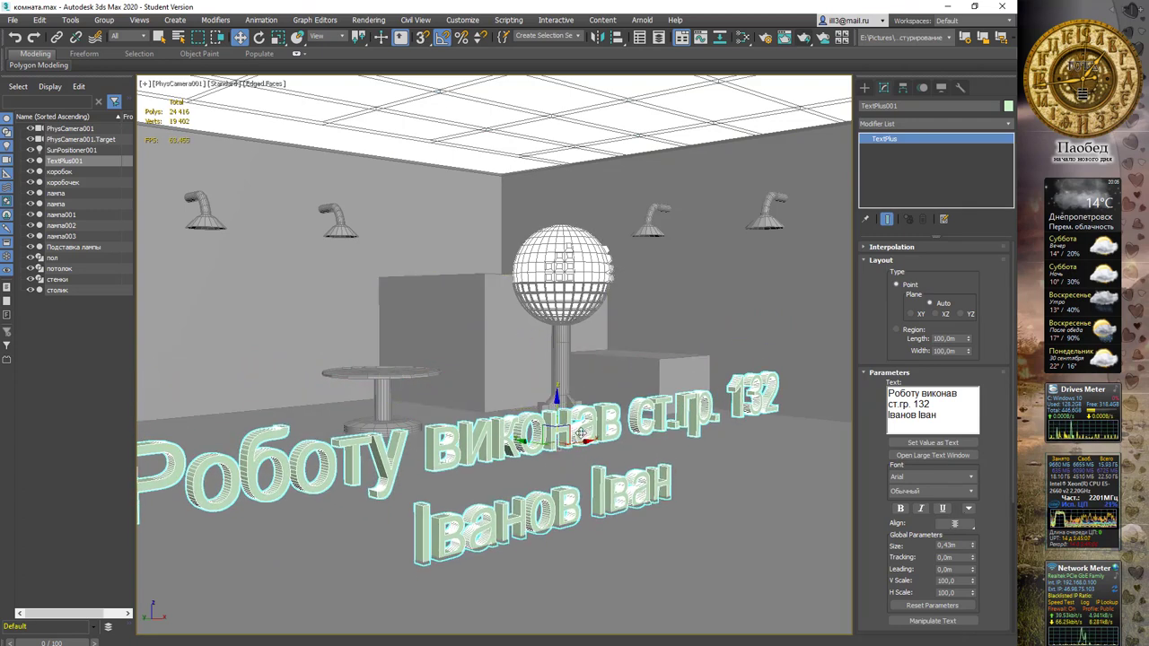
key(m)
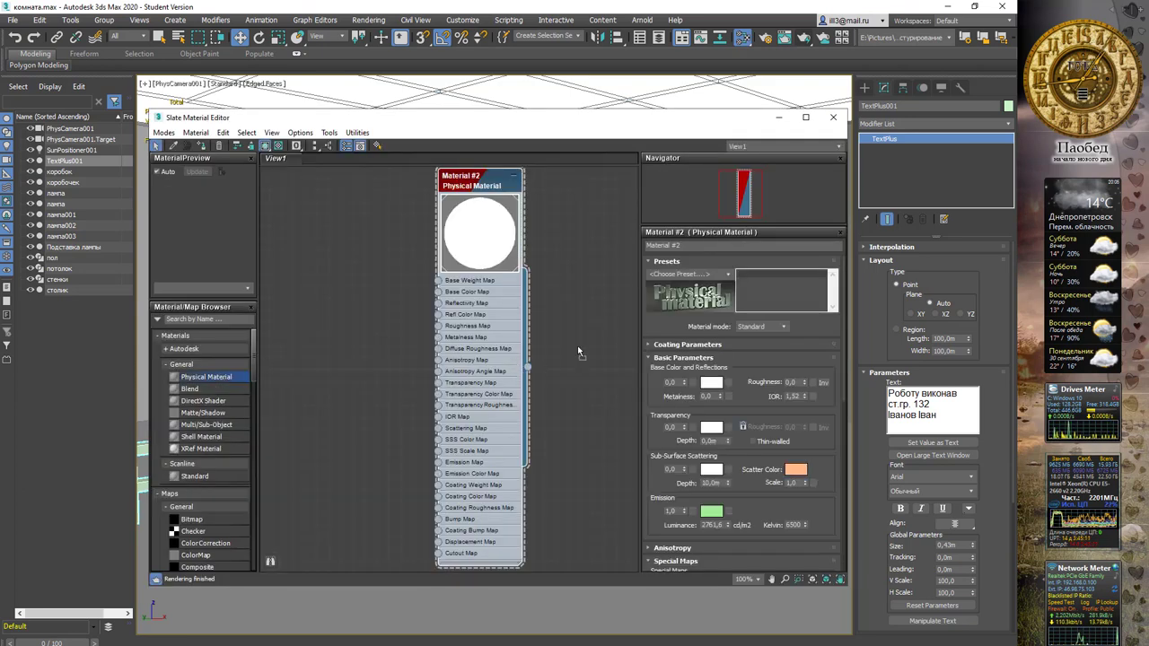
Step: Create Material #3 from the Glass (Solid Geometry) preset with a magenta base colour
drag(207, 377, 583, 325)
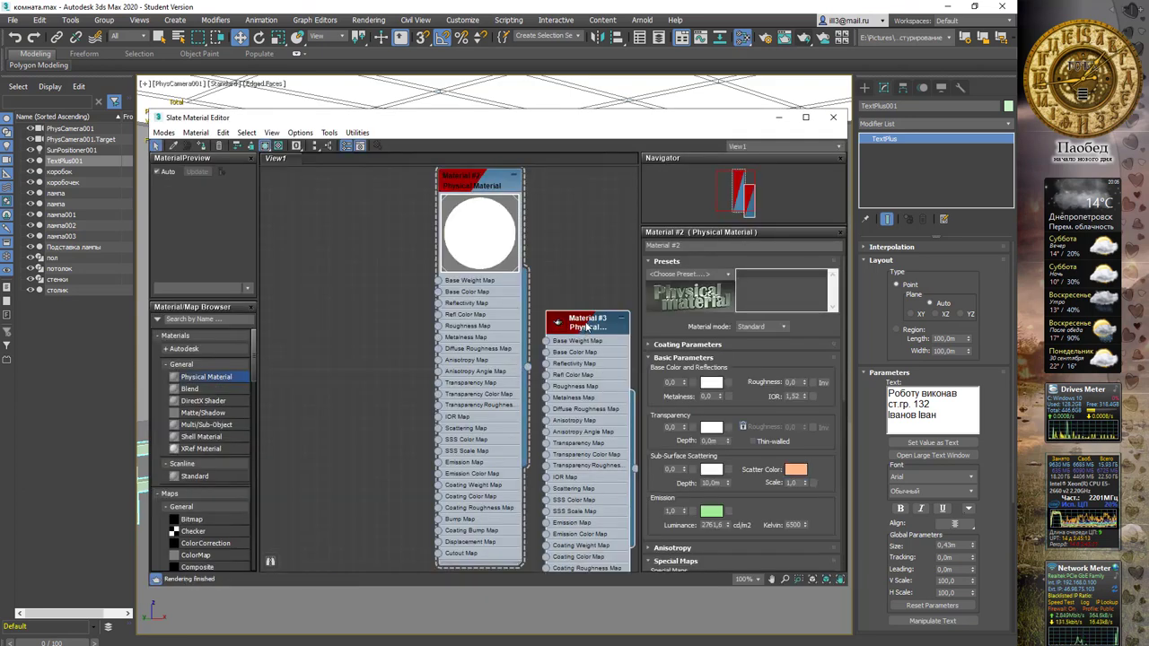
double_click(587, 325)
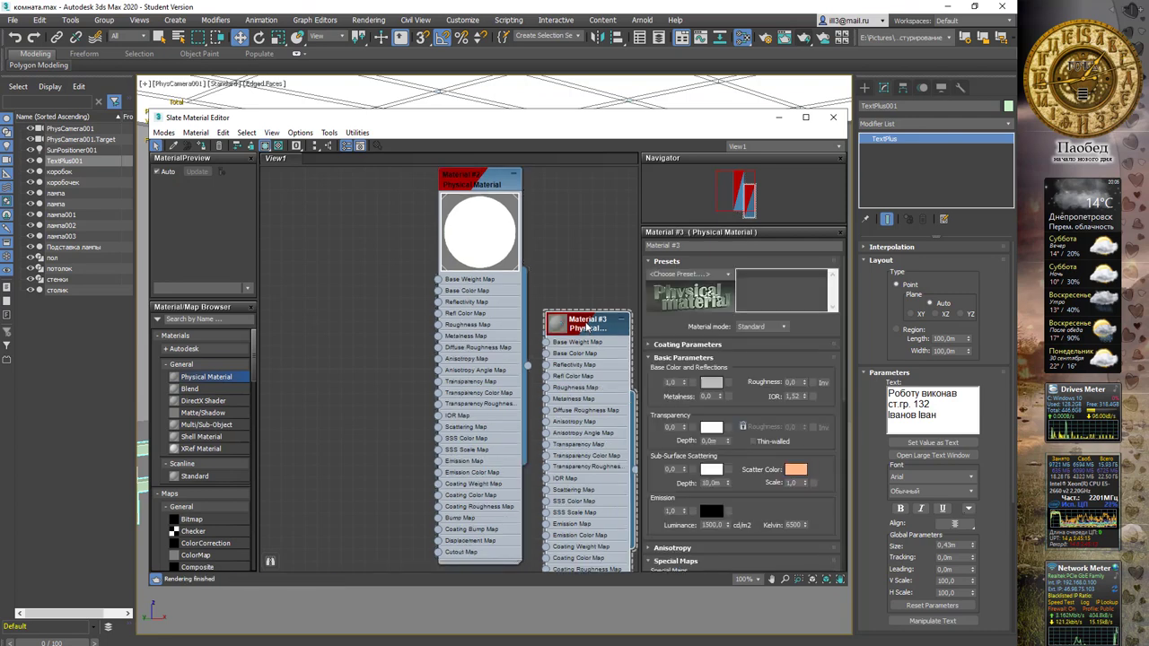
click(728, 275)
mouse_move(686, 425)
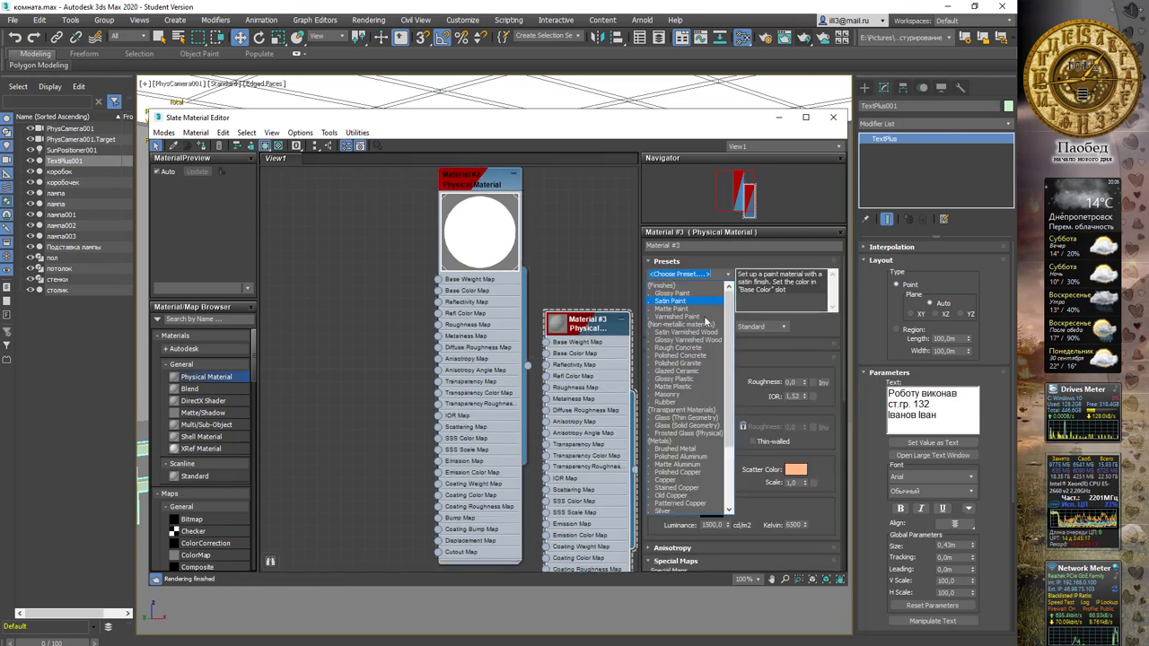
click(695, 427)
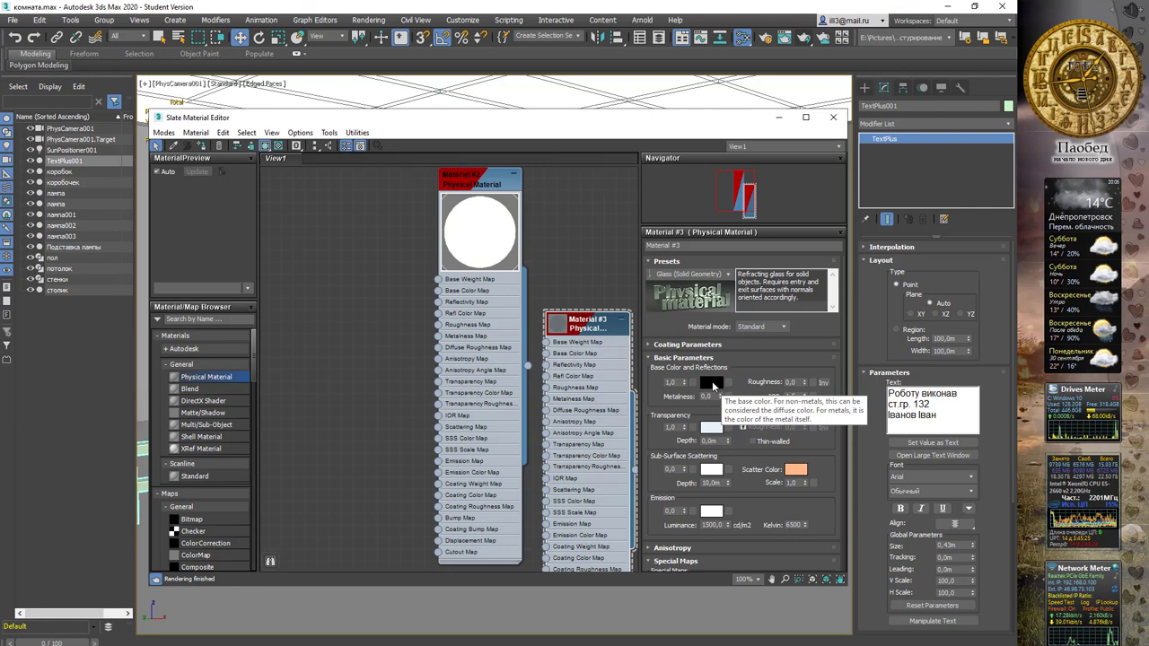
click(711, 384)
click(628, 317)
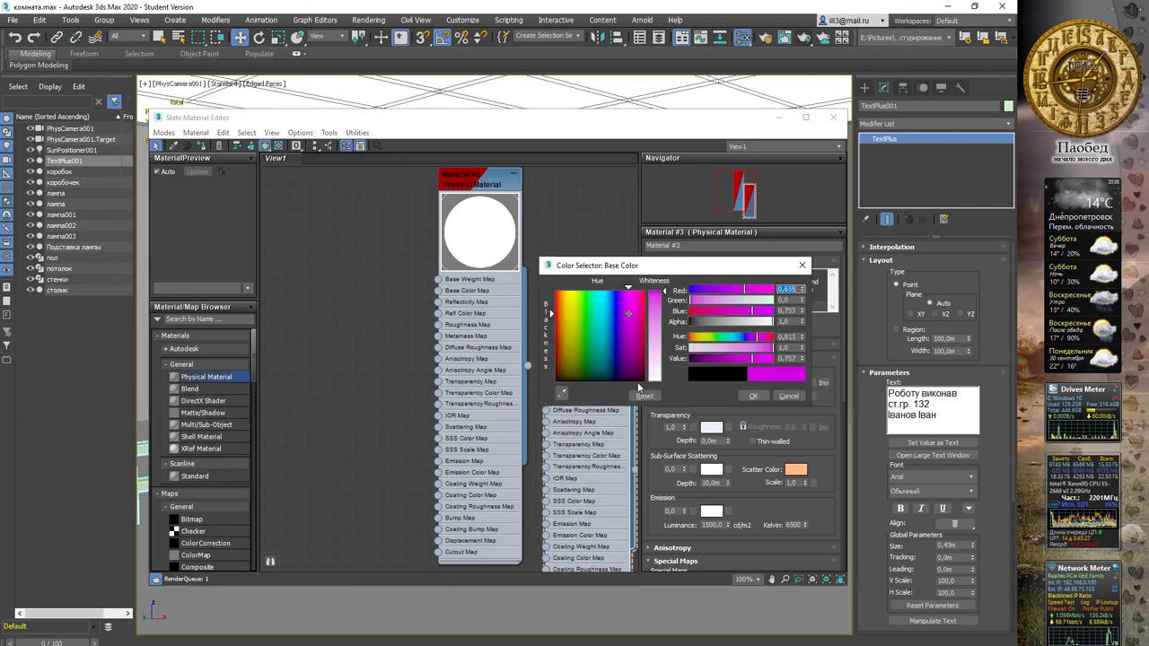
click(753, 396)
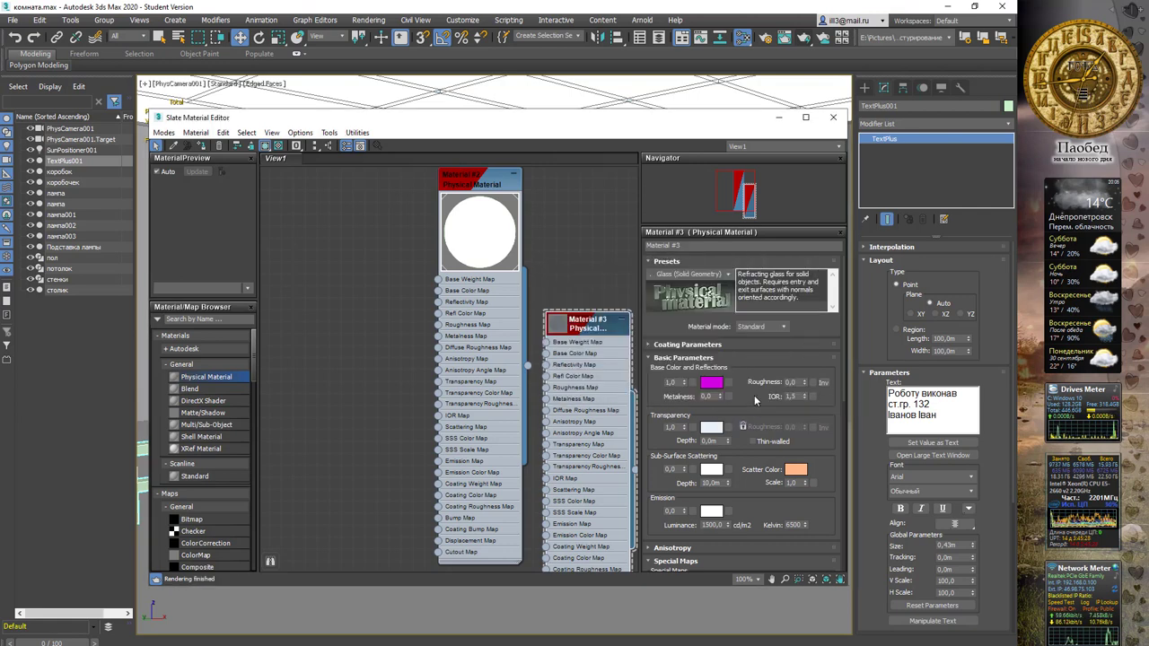
Step: Lower Material #3's transparency to 0.77 and assign it to the caption text
click(684, 430)
drag(684, 429, 683, 441)
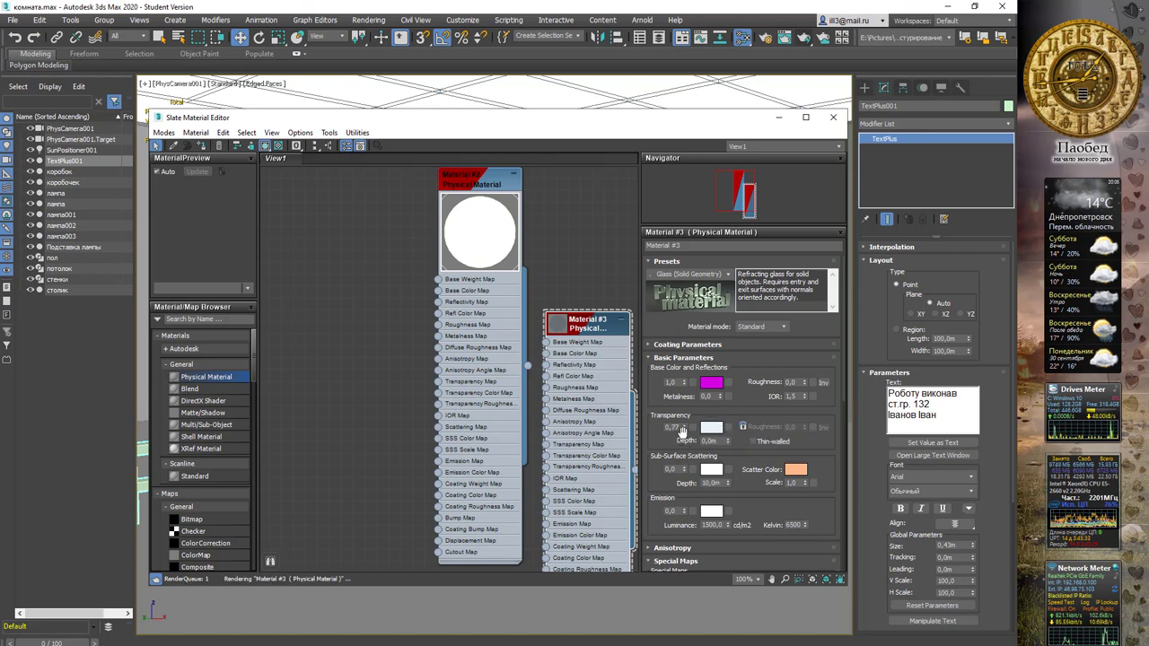
right_click(581, 331)
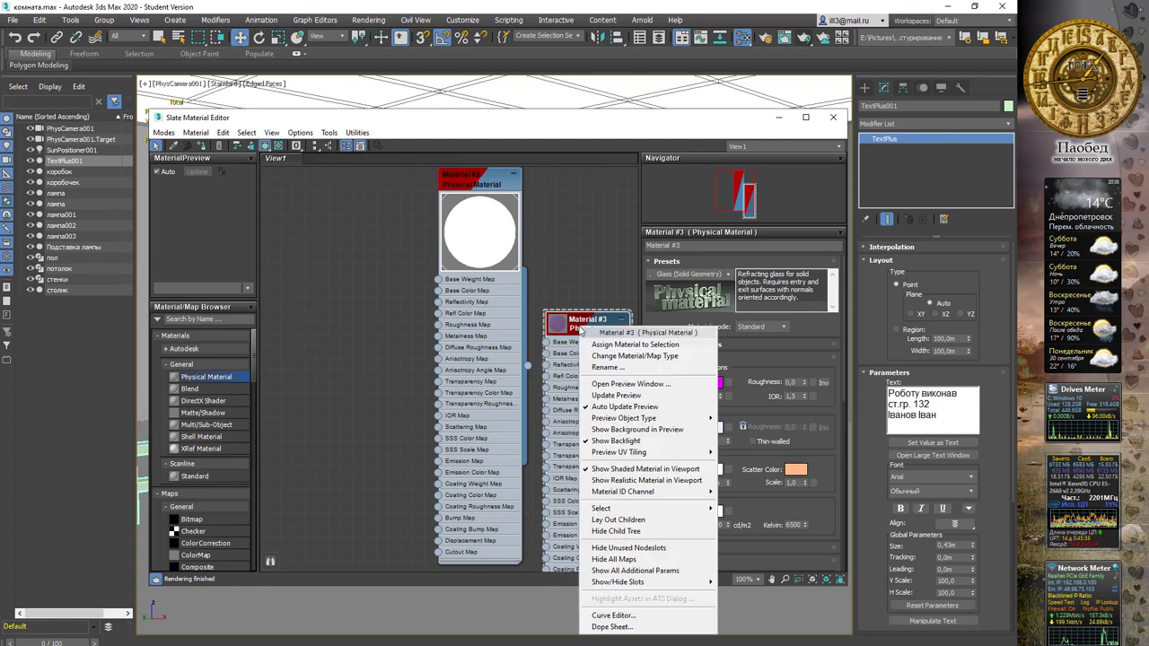
click(615, 344)
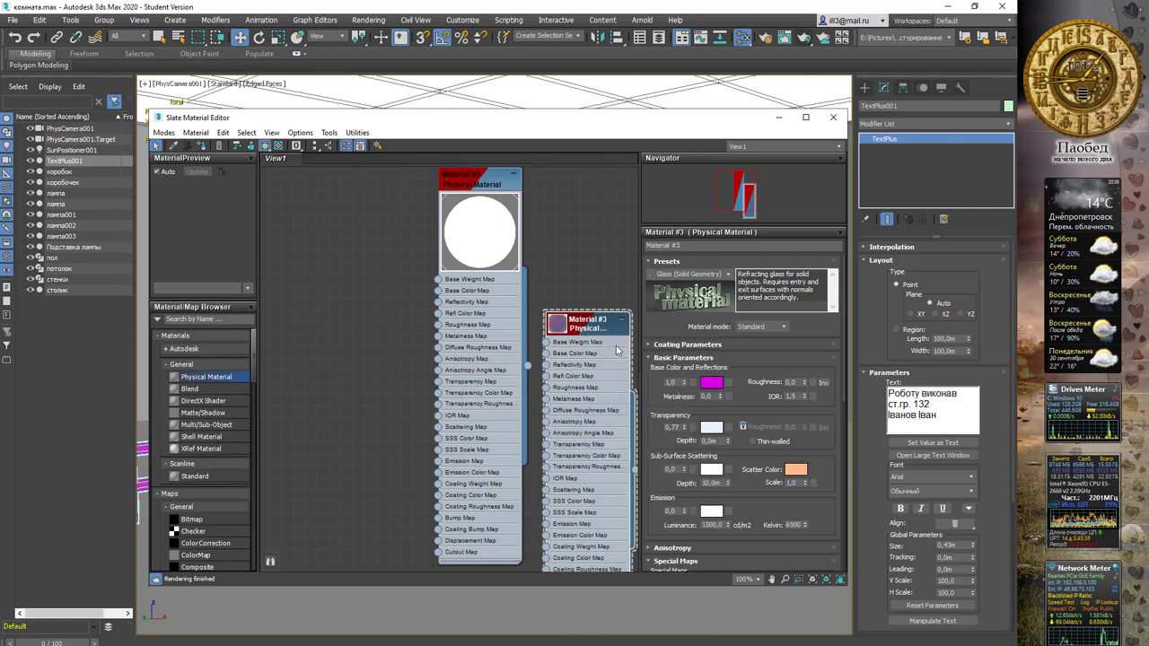
click(778, 117)
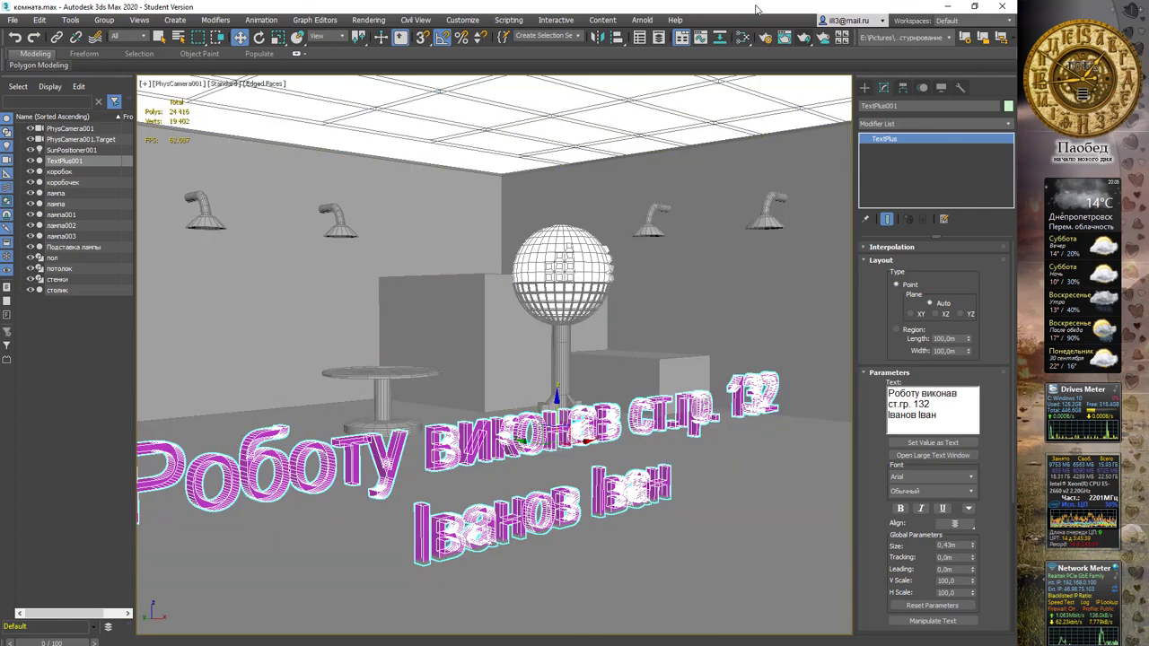
Step: Run a test render of the room with the dark glass caption, then stop and close it
click(803, 38)
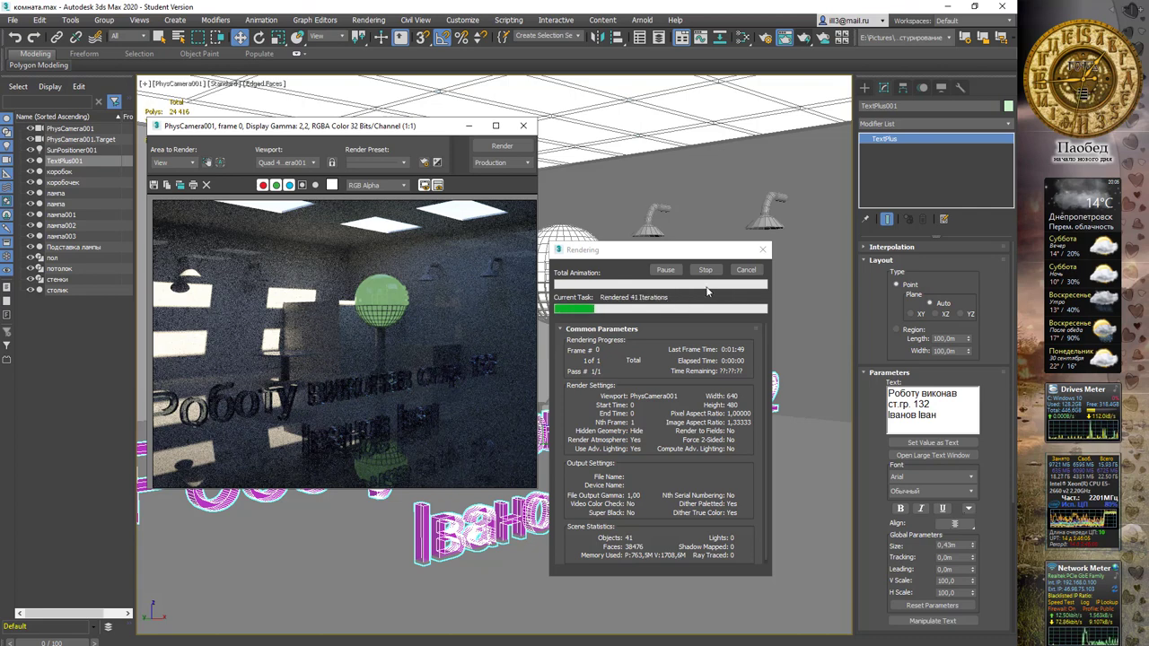
click(745, 269)
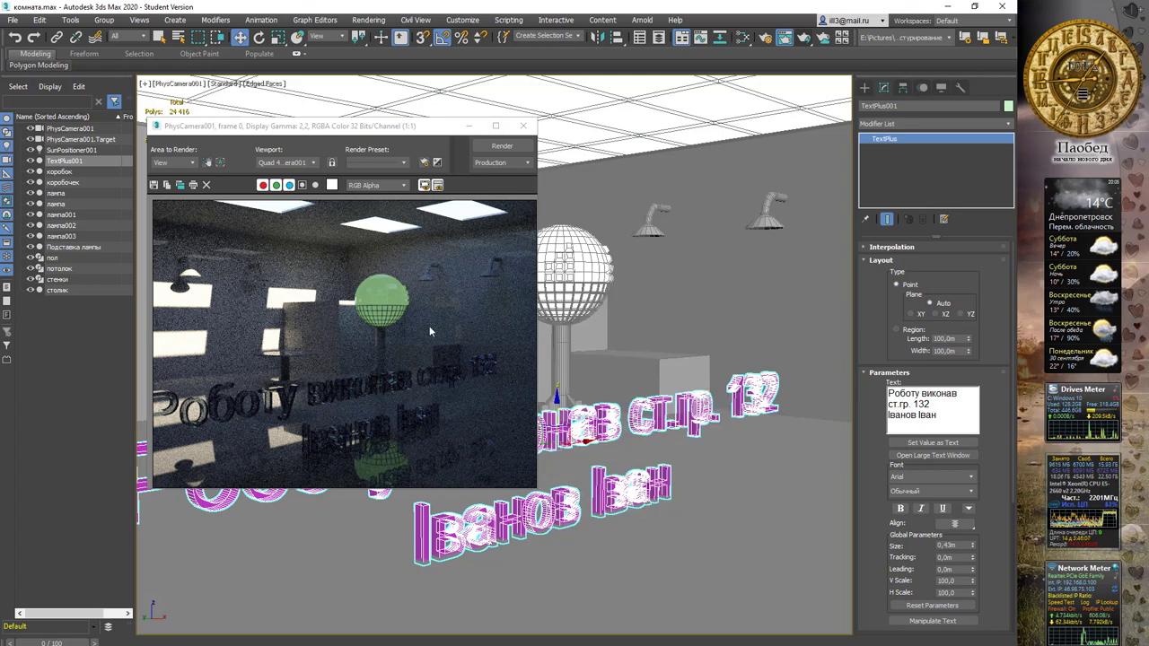
click(523, 126)
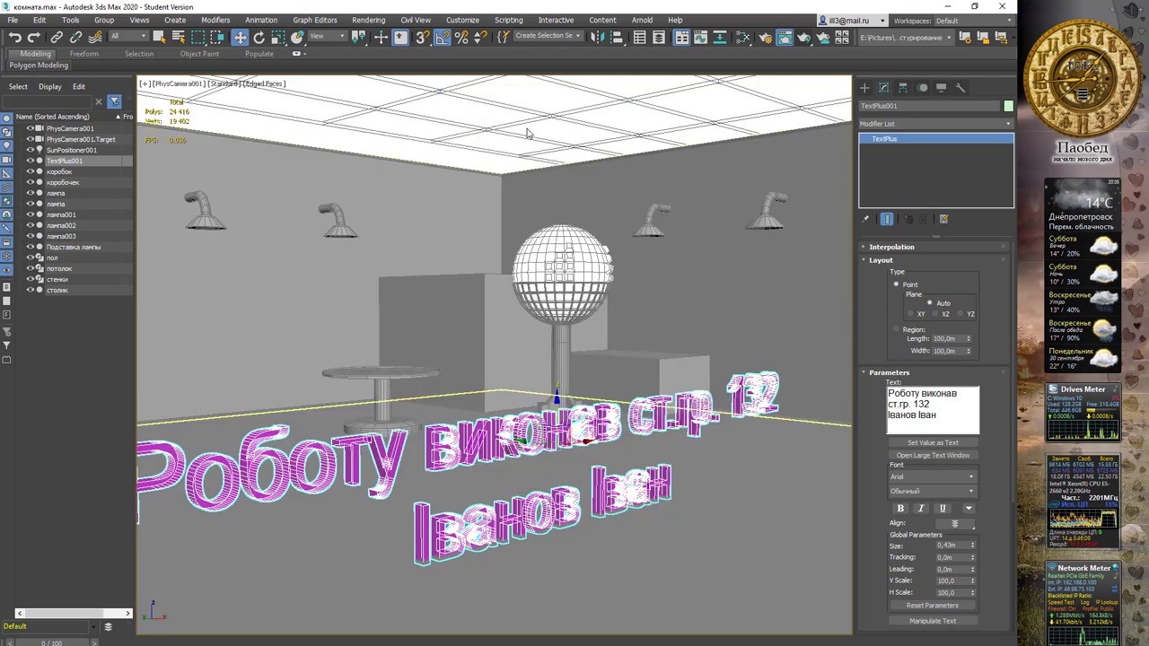
Step: Reopen the Slate Material Editor on Material #3 and raise its emission weight to 0,5
key(m)
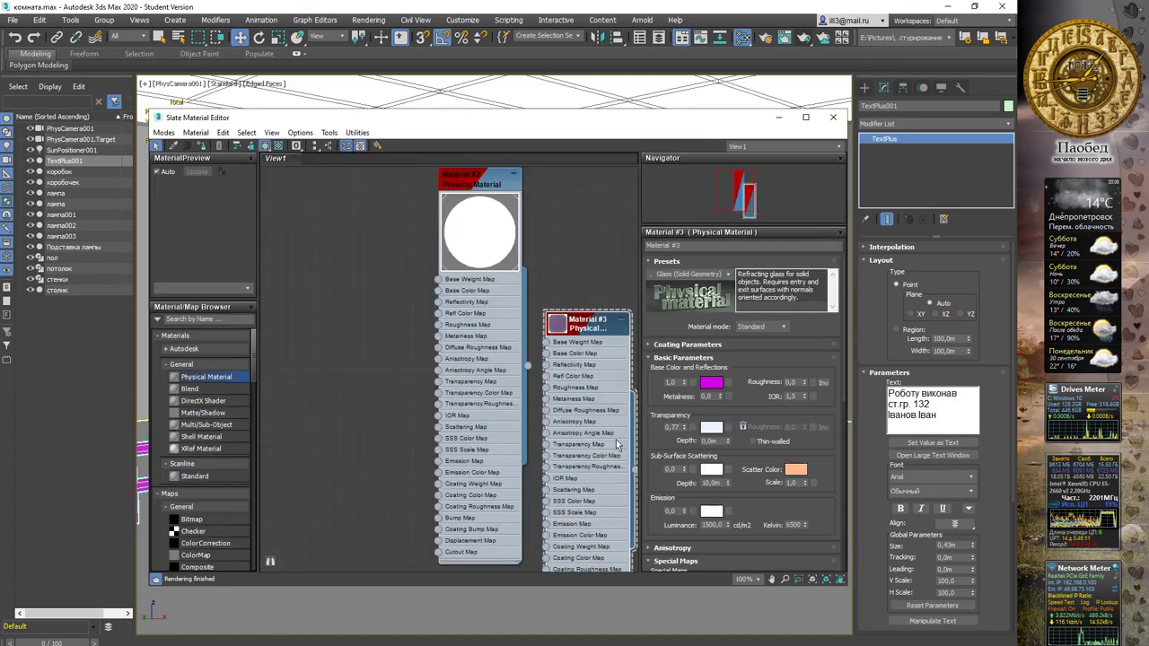
drag(585, 328, 575, 260)
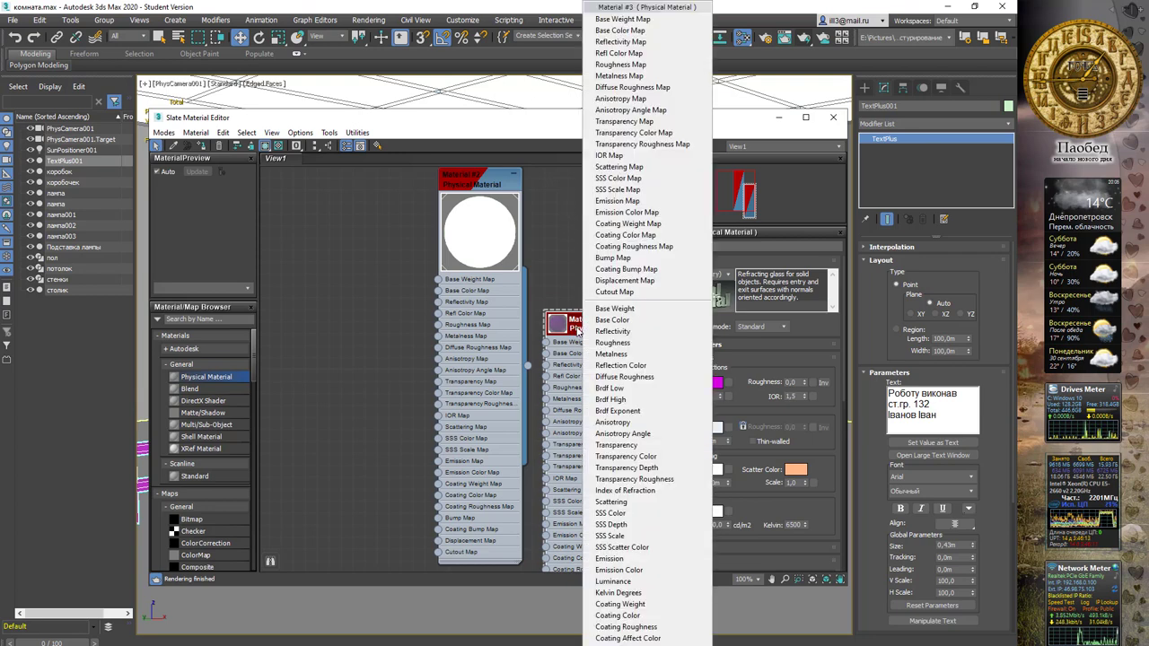
mouse_move(558, 325)
mouse_down()
mouse_move(550, 203)
mouse_move(492, 191)
mouse_up()
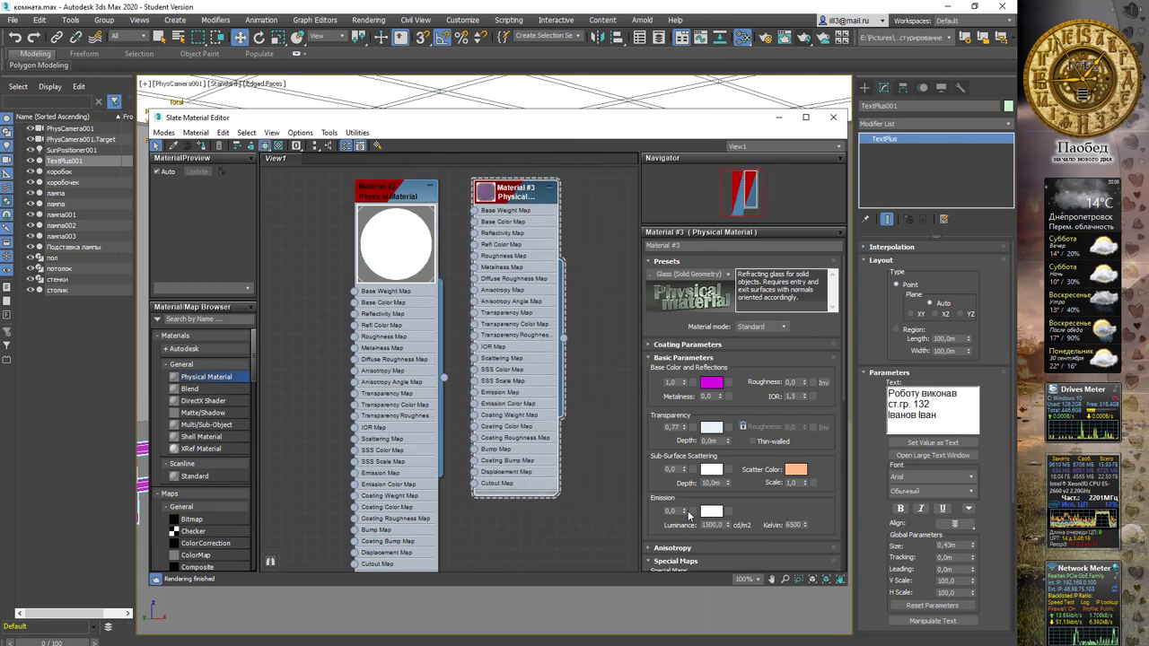
click(683, 509)
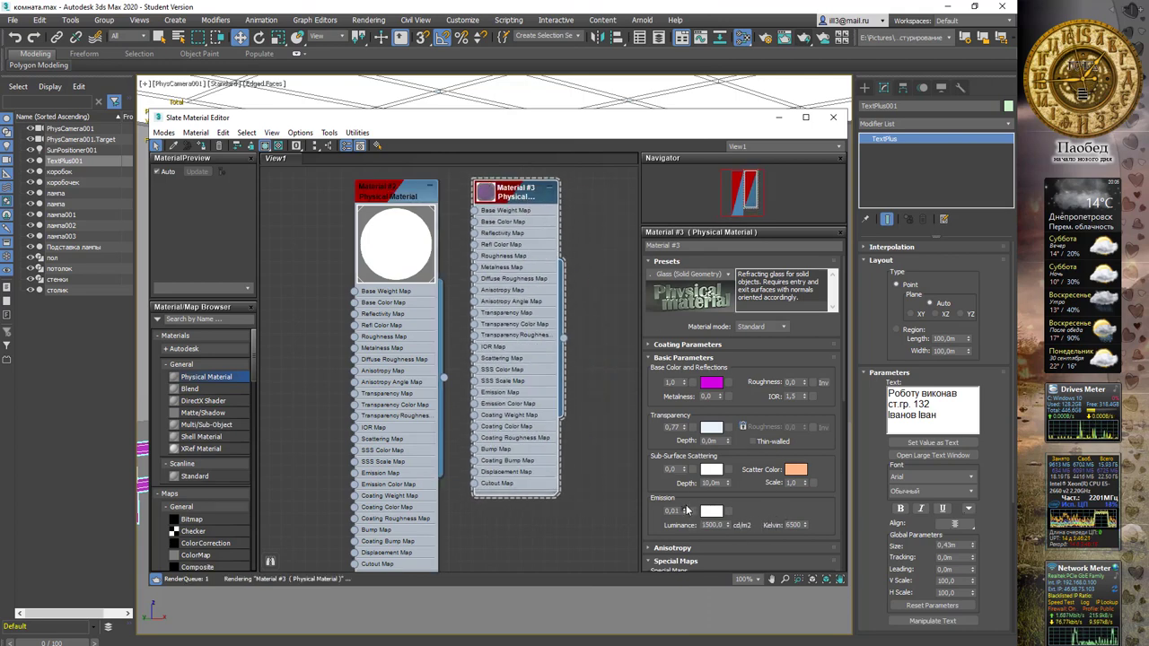
click(684, 509)
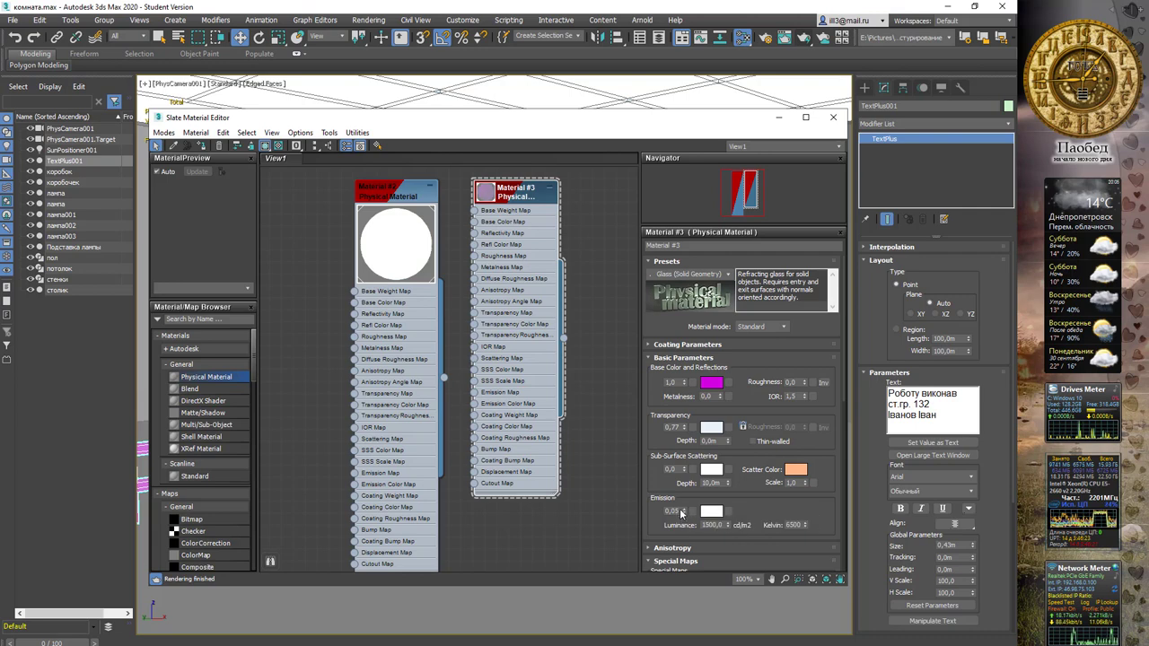
double_click(671, 510)
text(0,5)
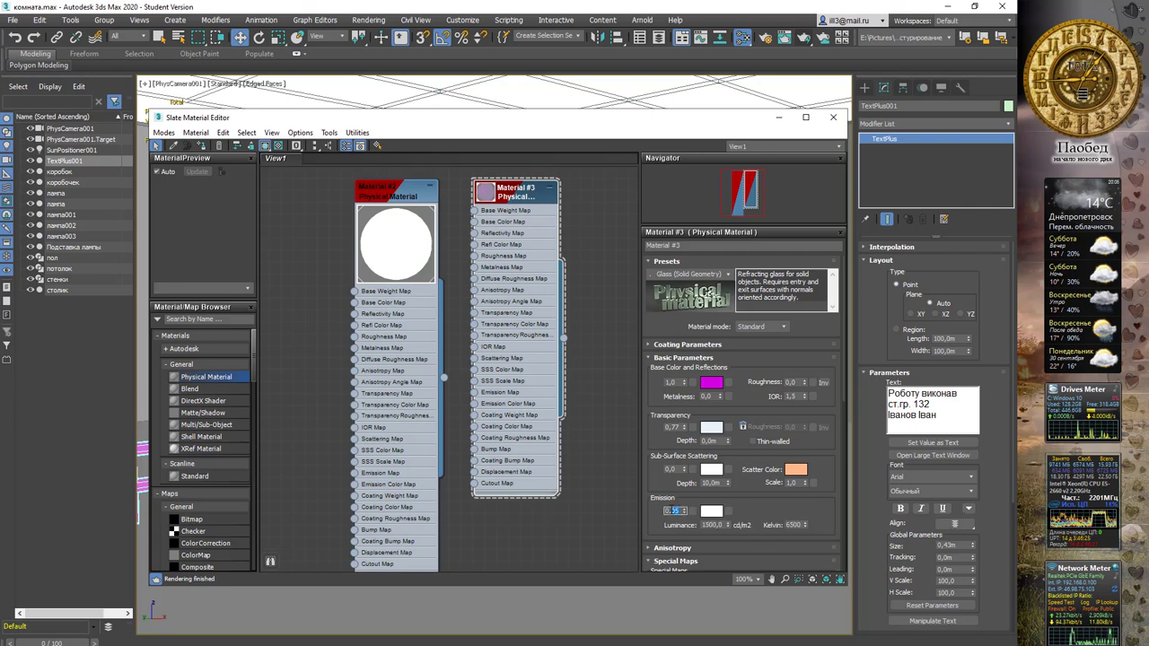
key(Return)
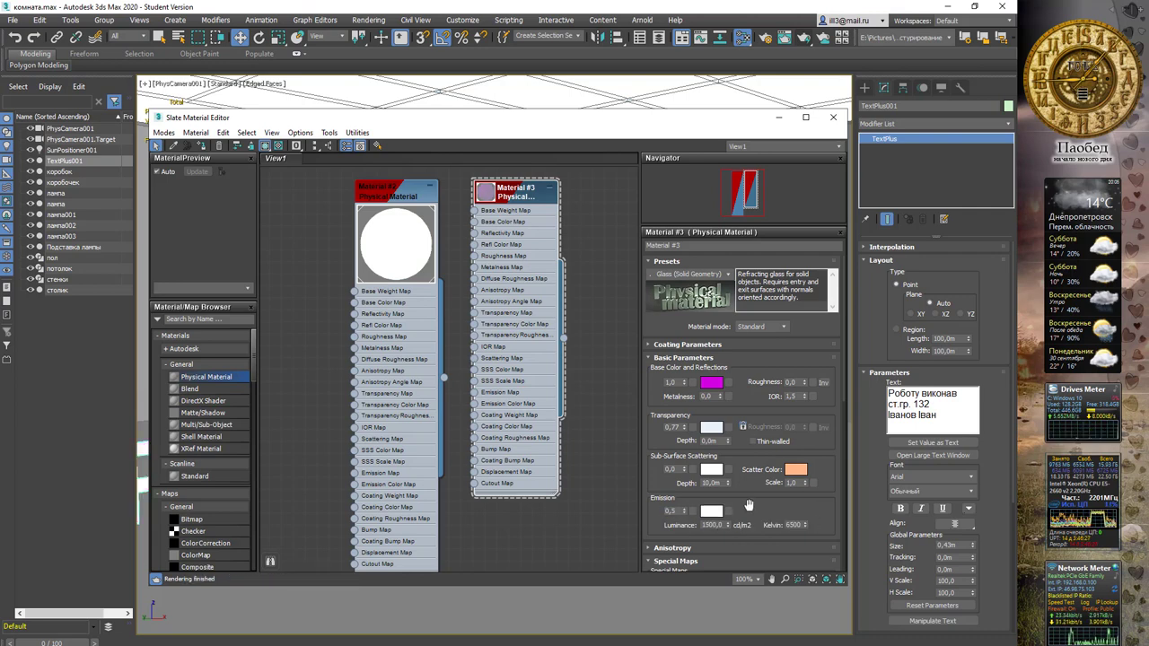
Step: Lower Material #3's emission weight to 0,3 and start a test render
double_click(672, 510)
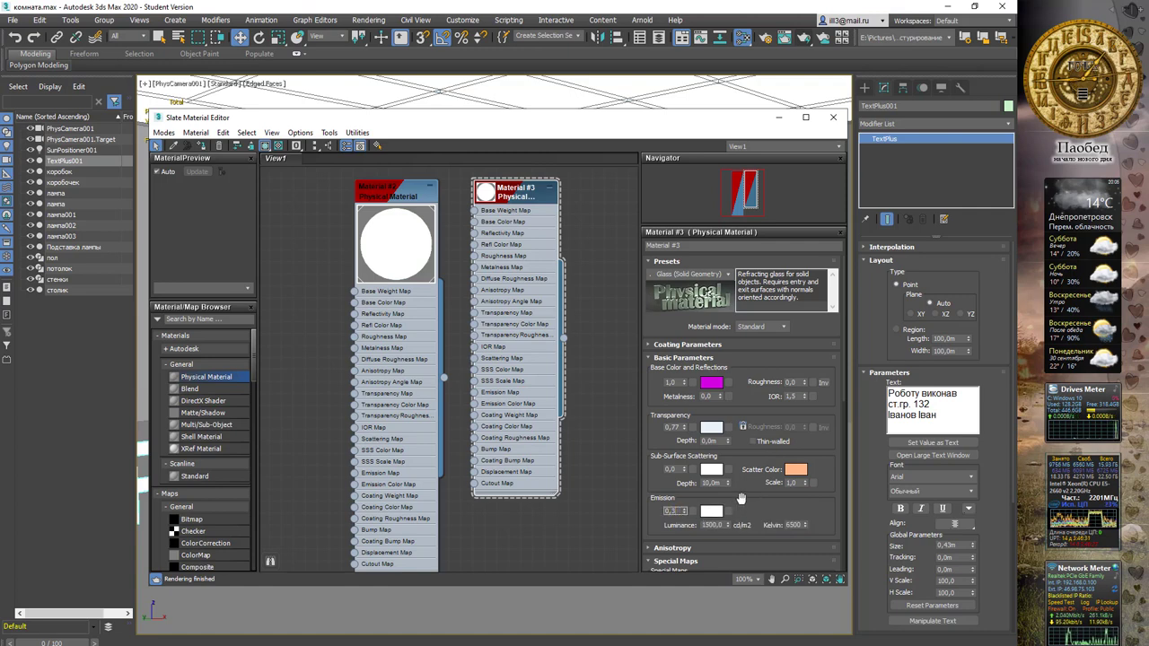
text(0,3)
key(Return)
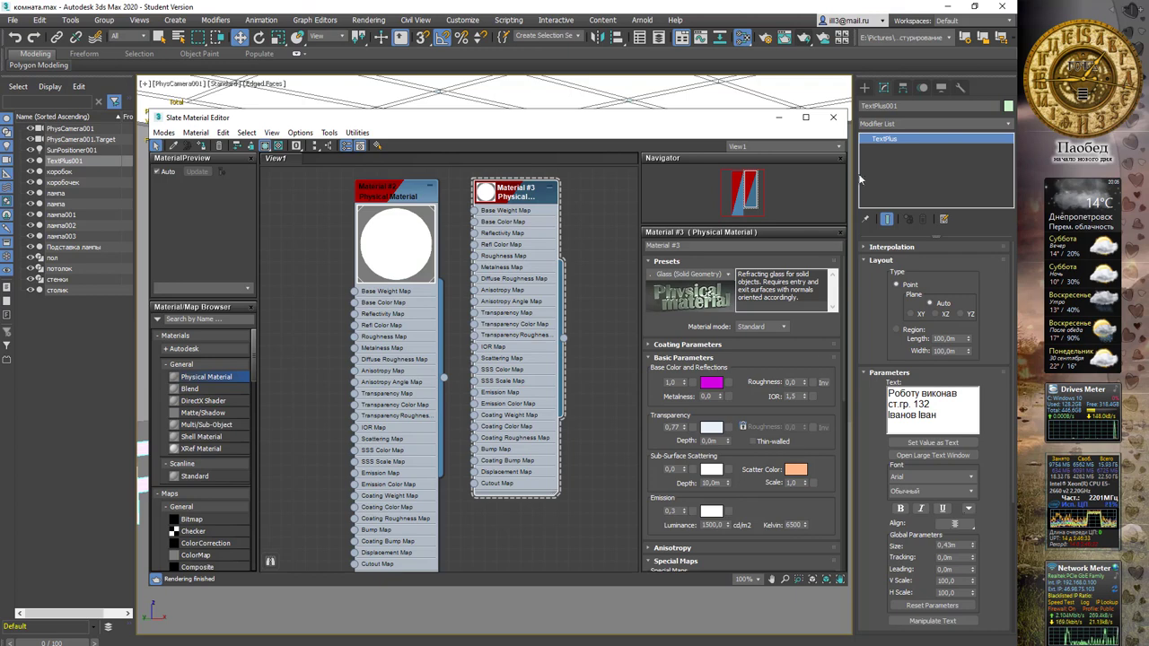
click(803, 37)
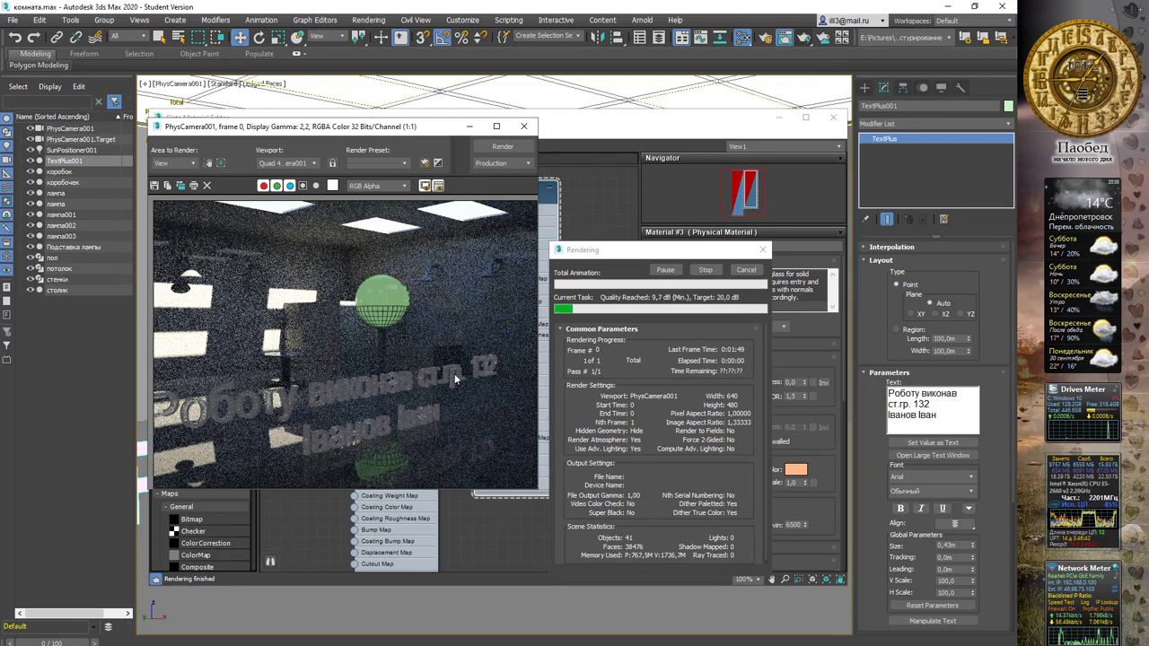
Step: Raise ART target quality to 29 dB, enable 50% noise filtering, and briefly test render
click(756, 274)
click(524, 127)
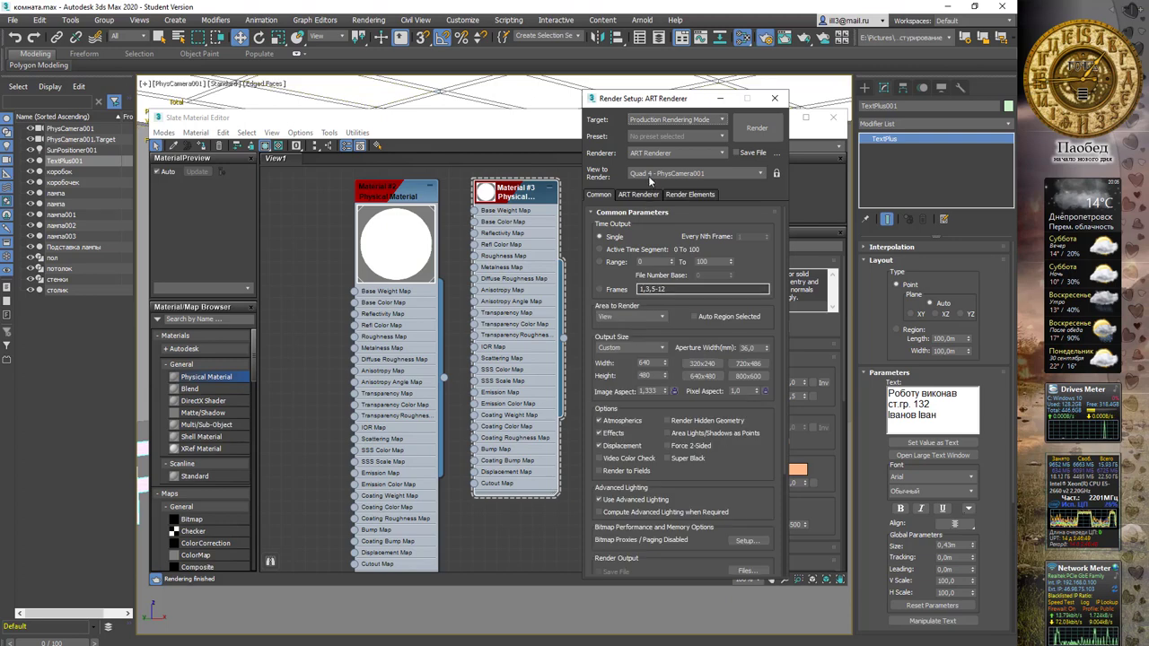
click(641, 195)
drag(637, 254, 676, 257)
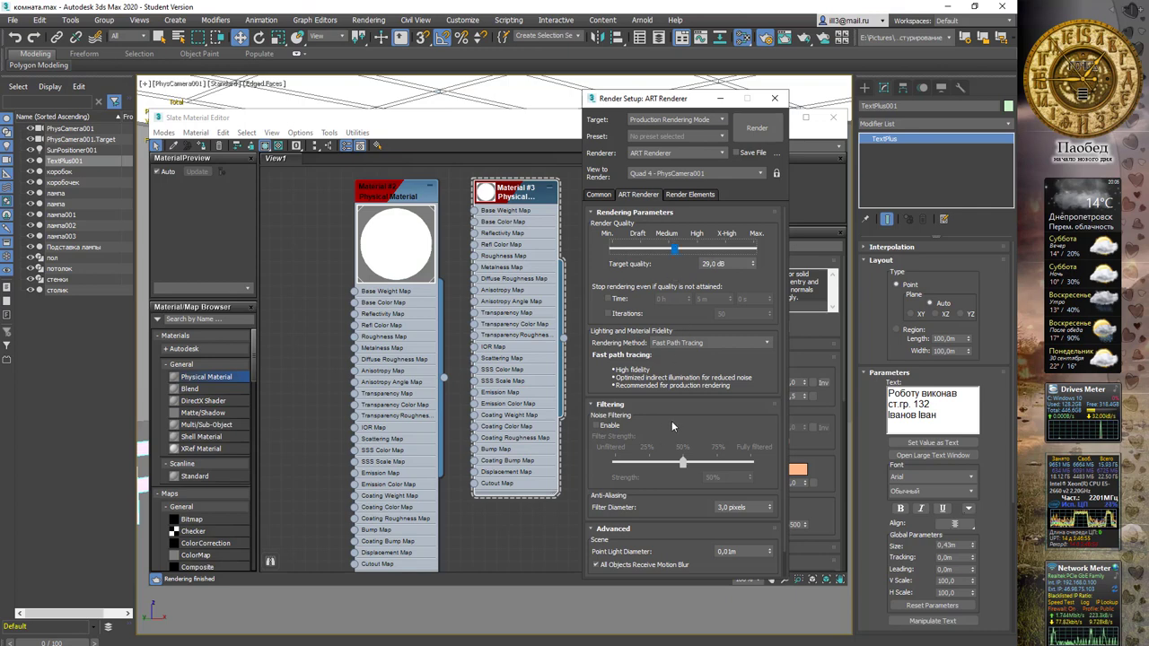
click(612, 426)
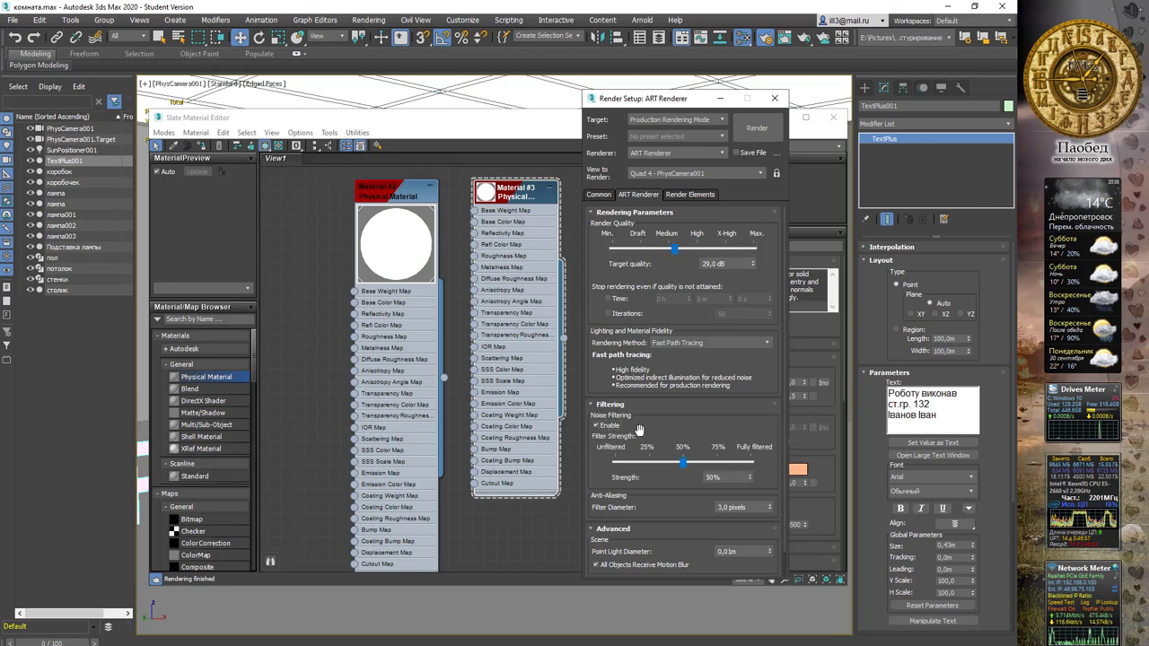
mouse_move(637, 425)
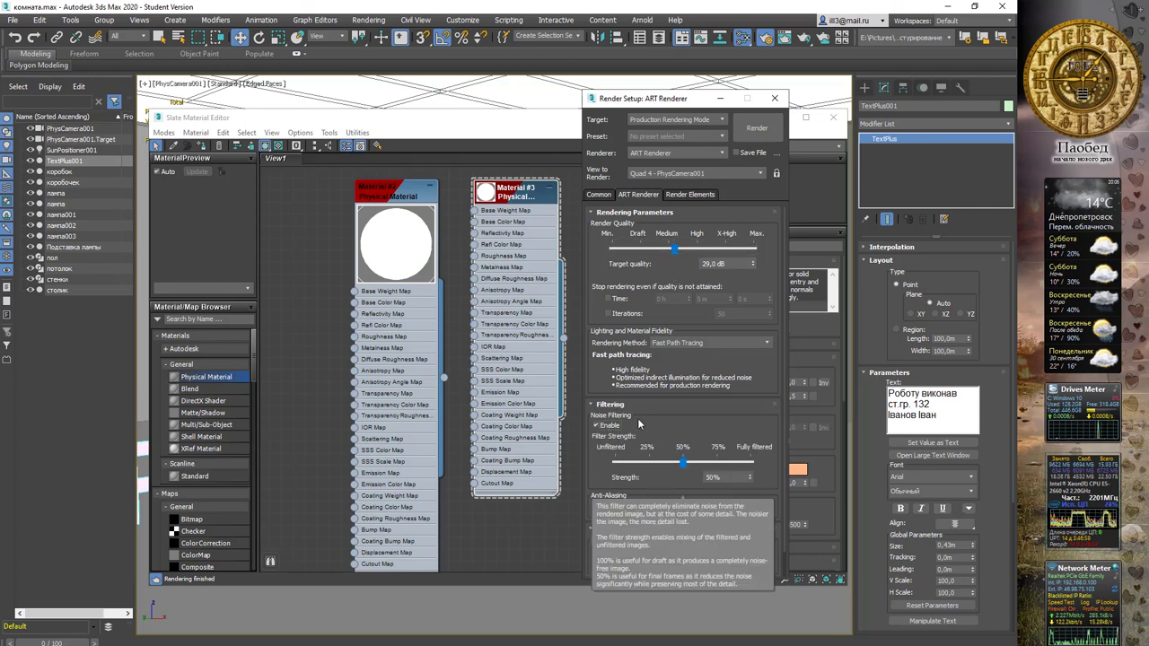
click(761, 139)
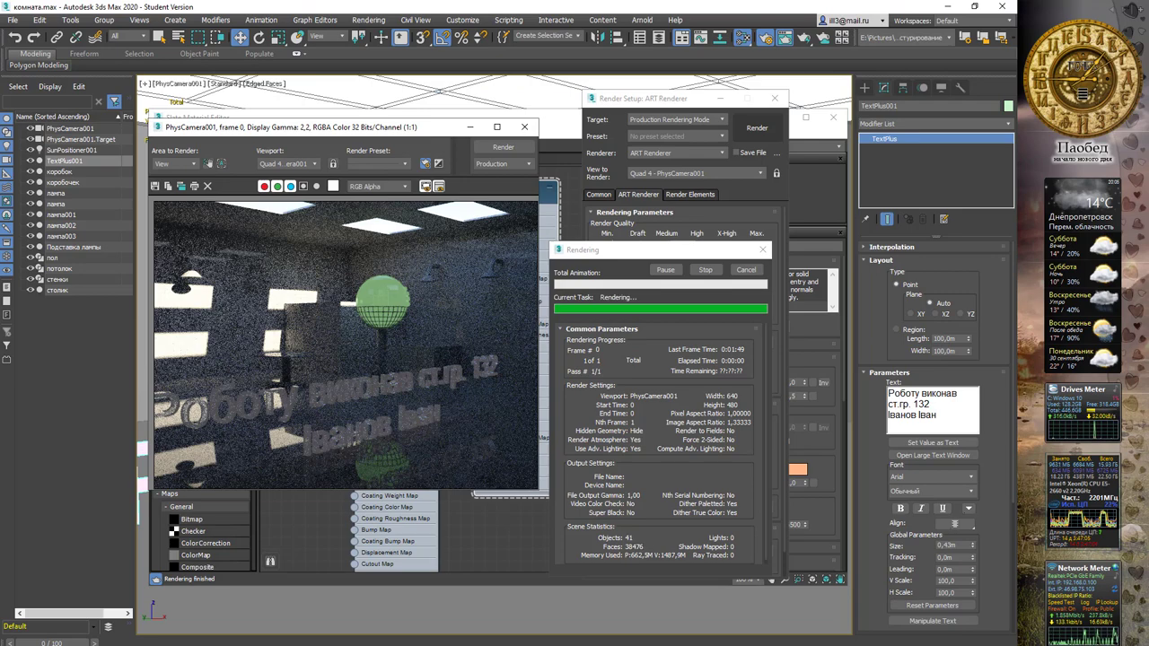
click(746, 269)
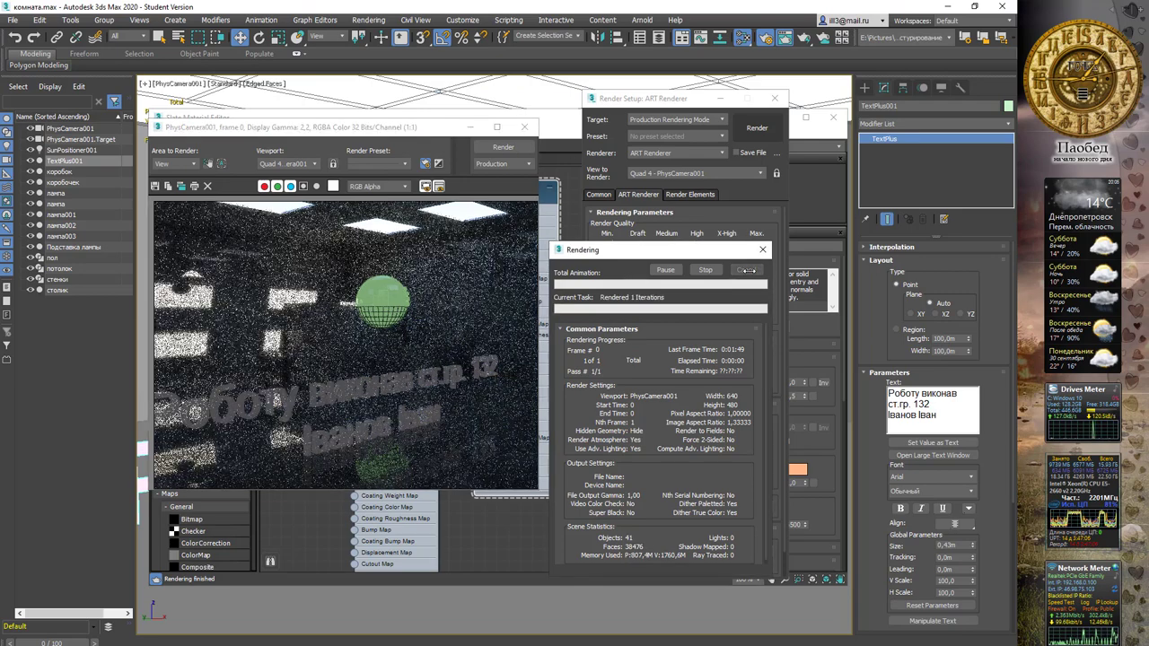
click(525, 127)
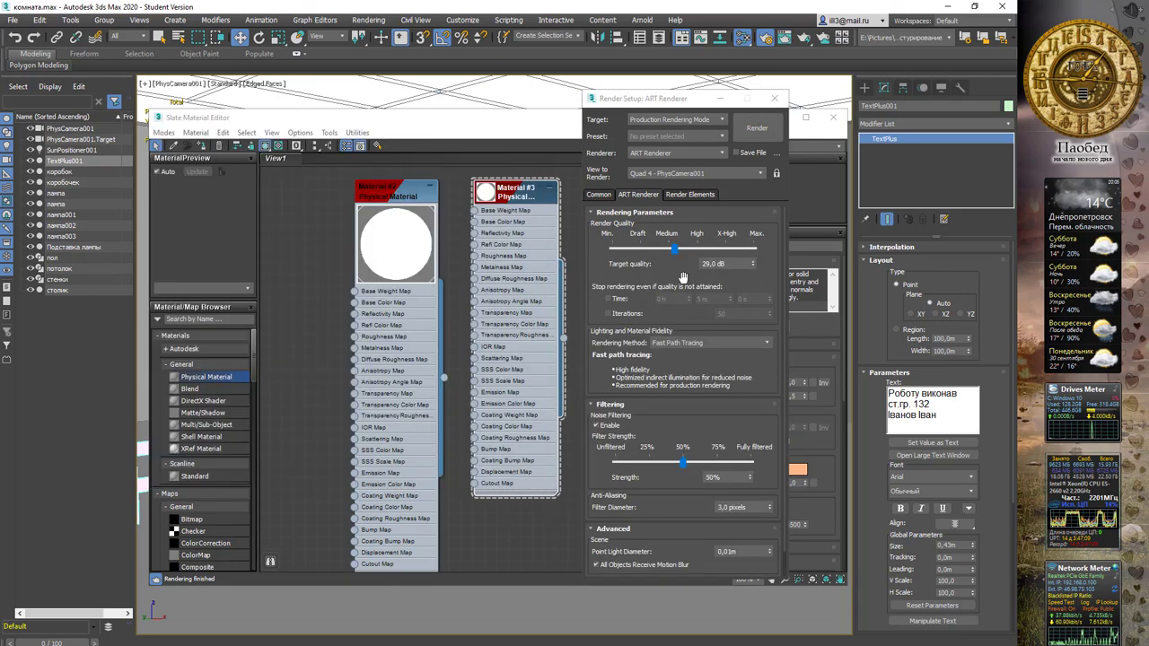
Step: Set the render output size to 1320 × 1240
click(599, 195)
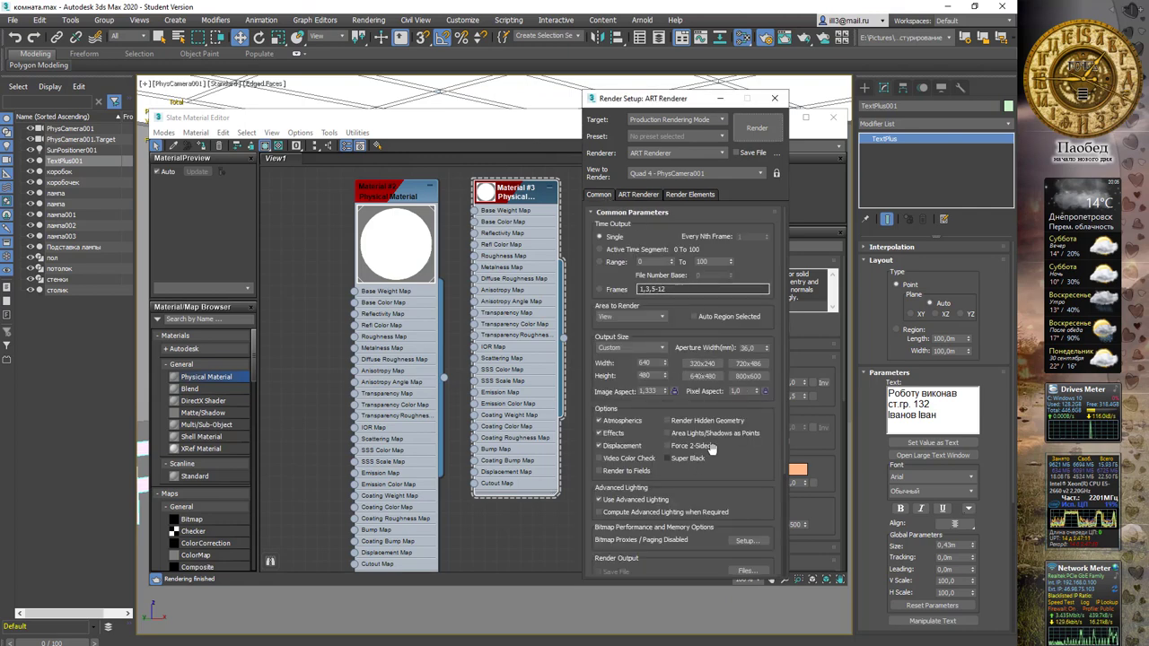
click(702, 364)
text(1320)
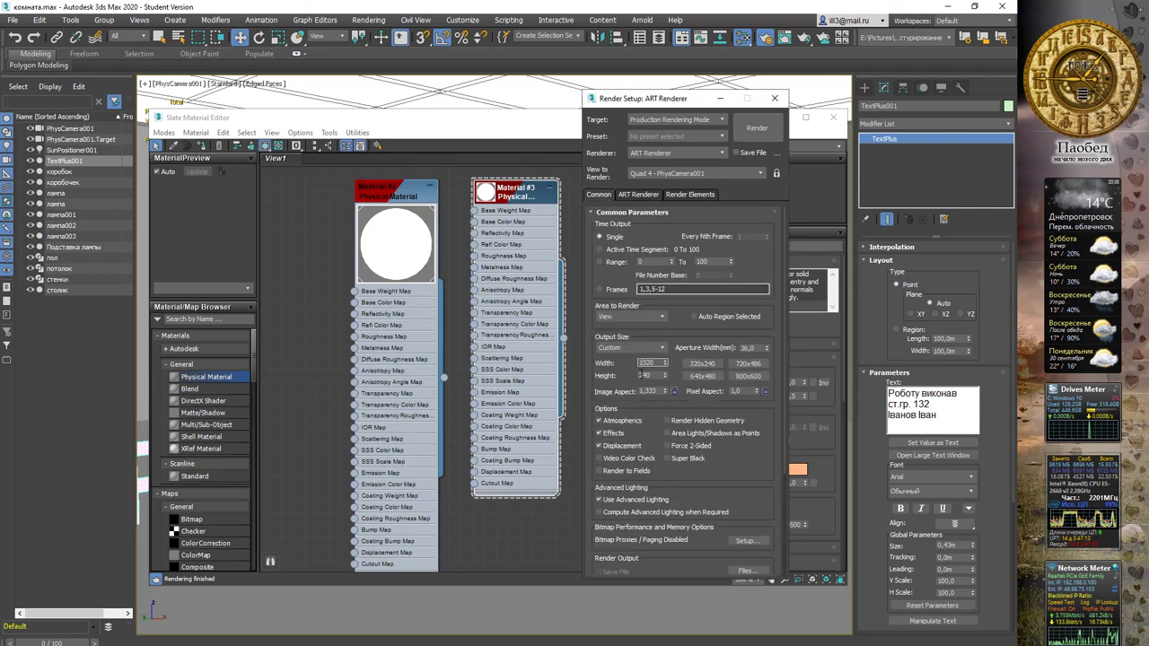
key(Return)
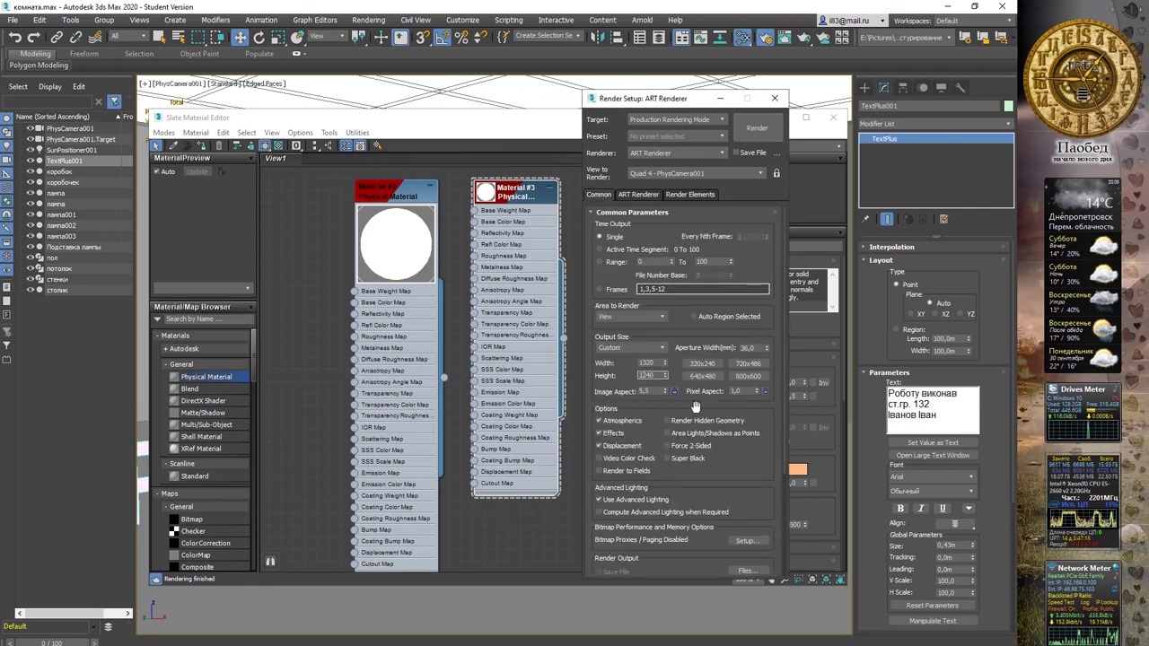
Step: Render the final PhysCamera001 view with the green lamp and glass caption, and maximize the frame window
click(756, 127)
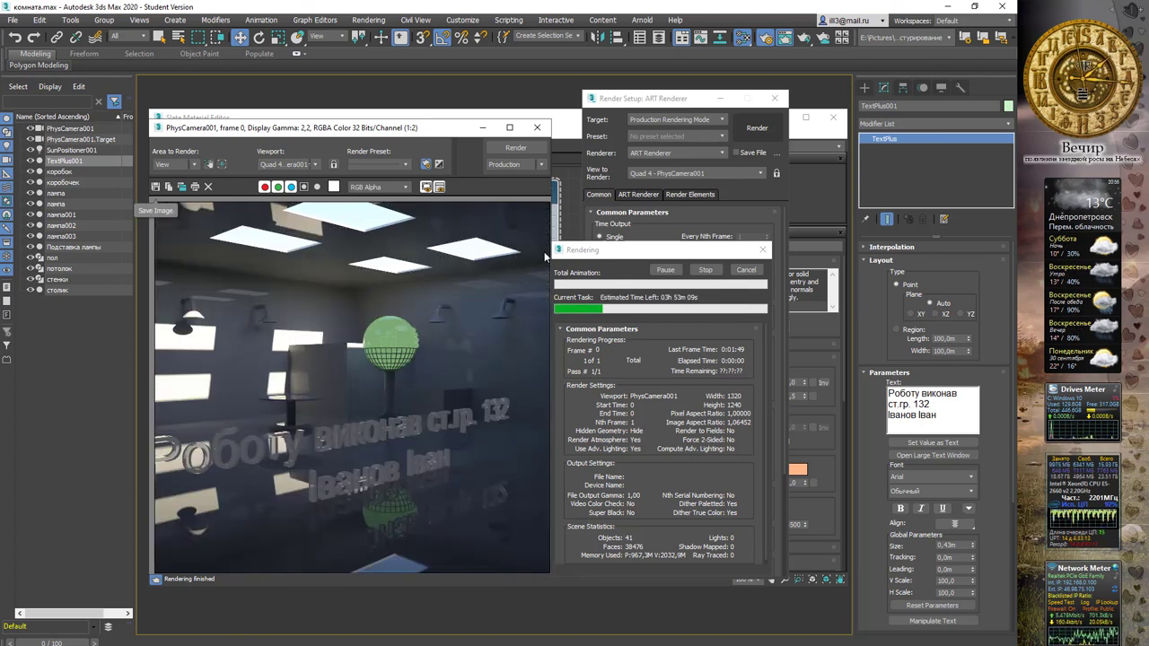
key(super+Up)
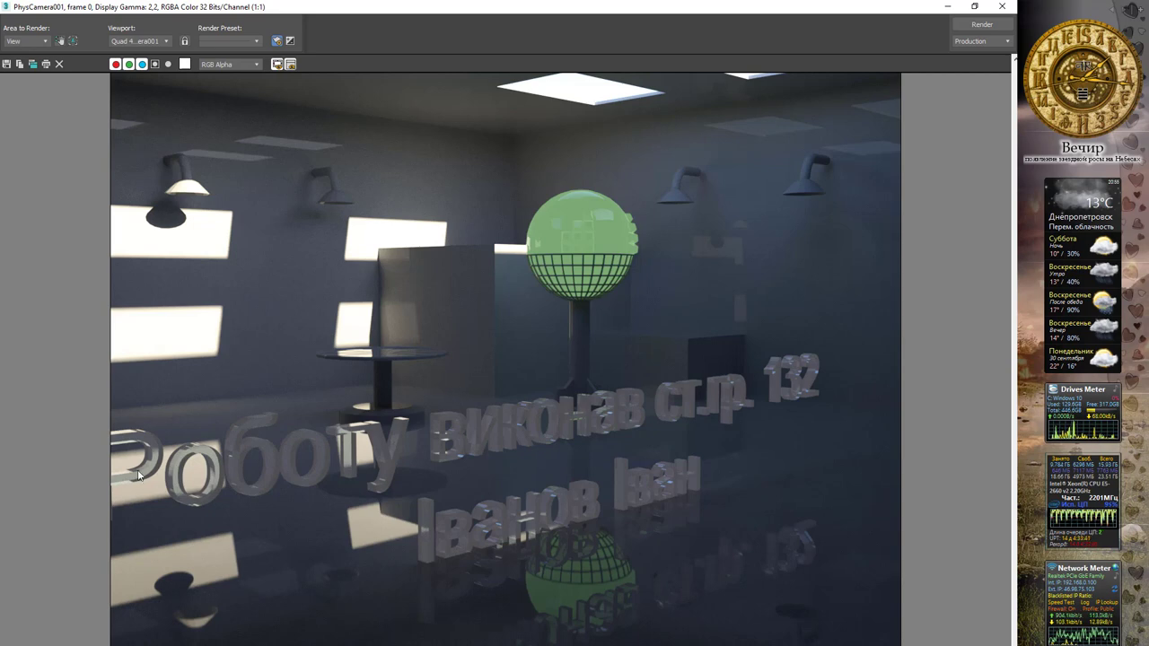
Step: Save the render as JPEG file 'кімната' at quality 95 in the Disc R folder
click(9, 66)
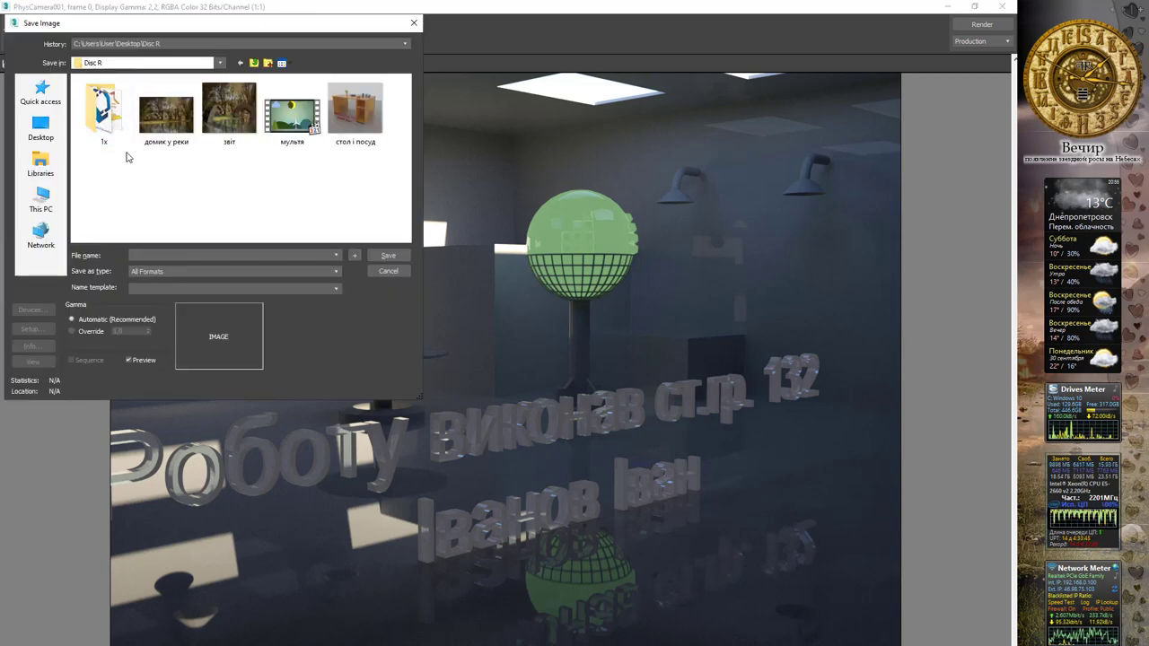
click(180, 270)
click(190, 338)
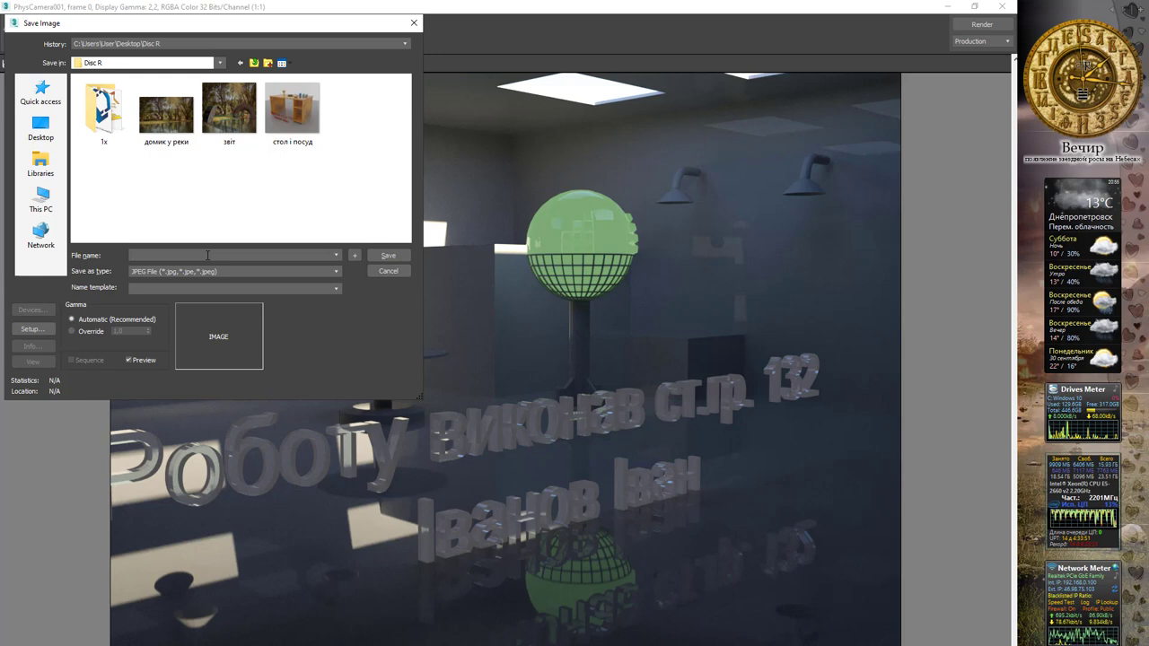
text(кімната)
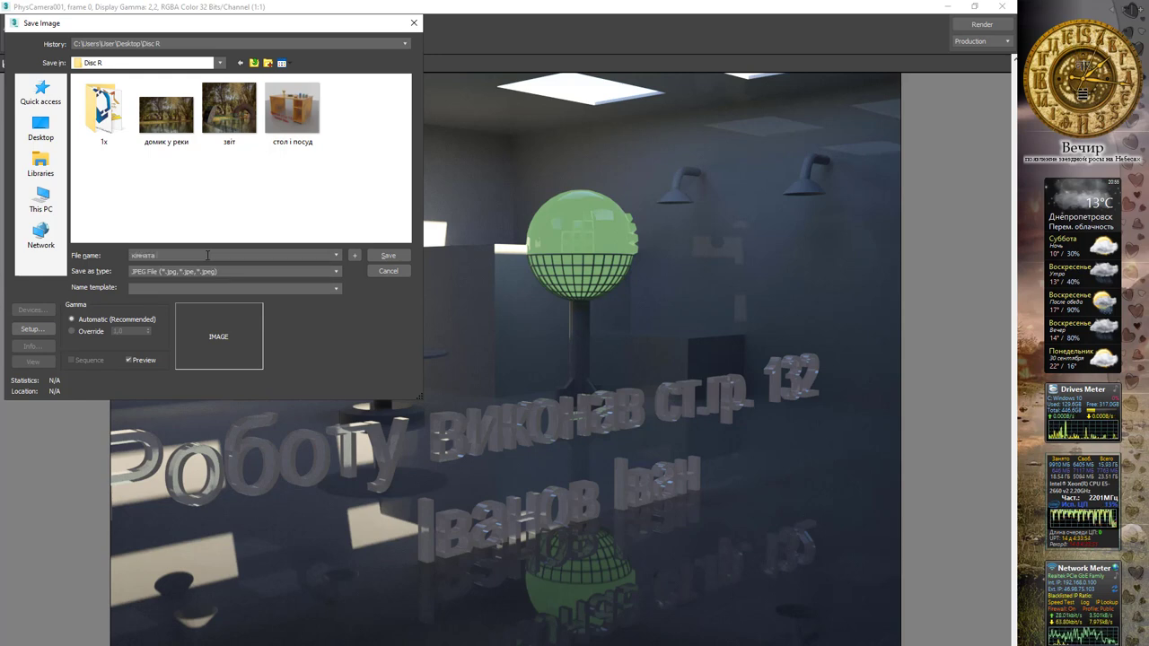
key(Return)
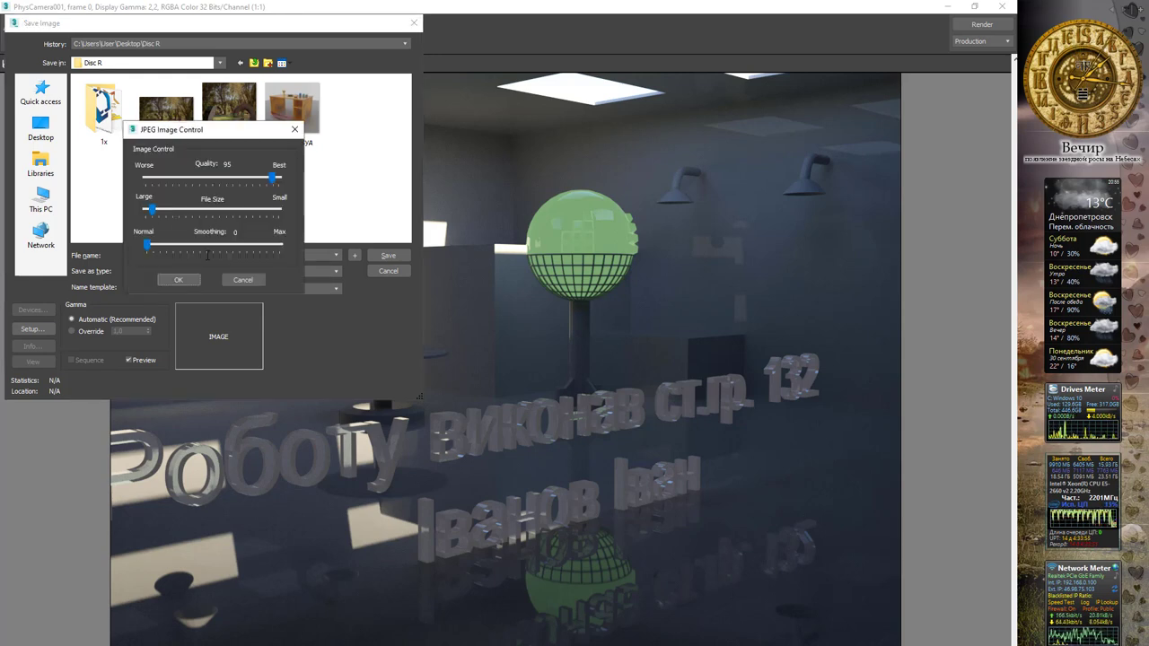
click(177, 279)
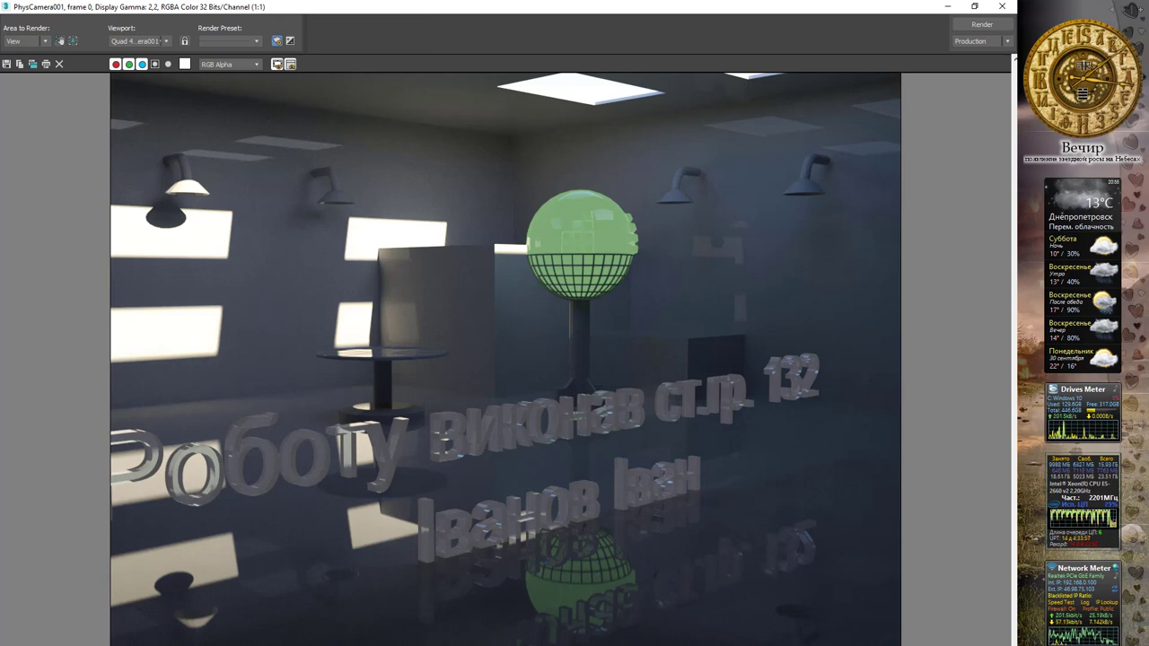